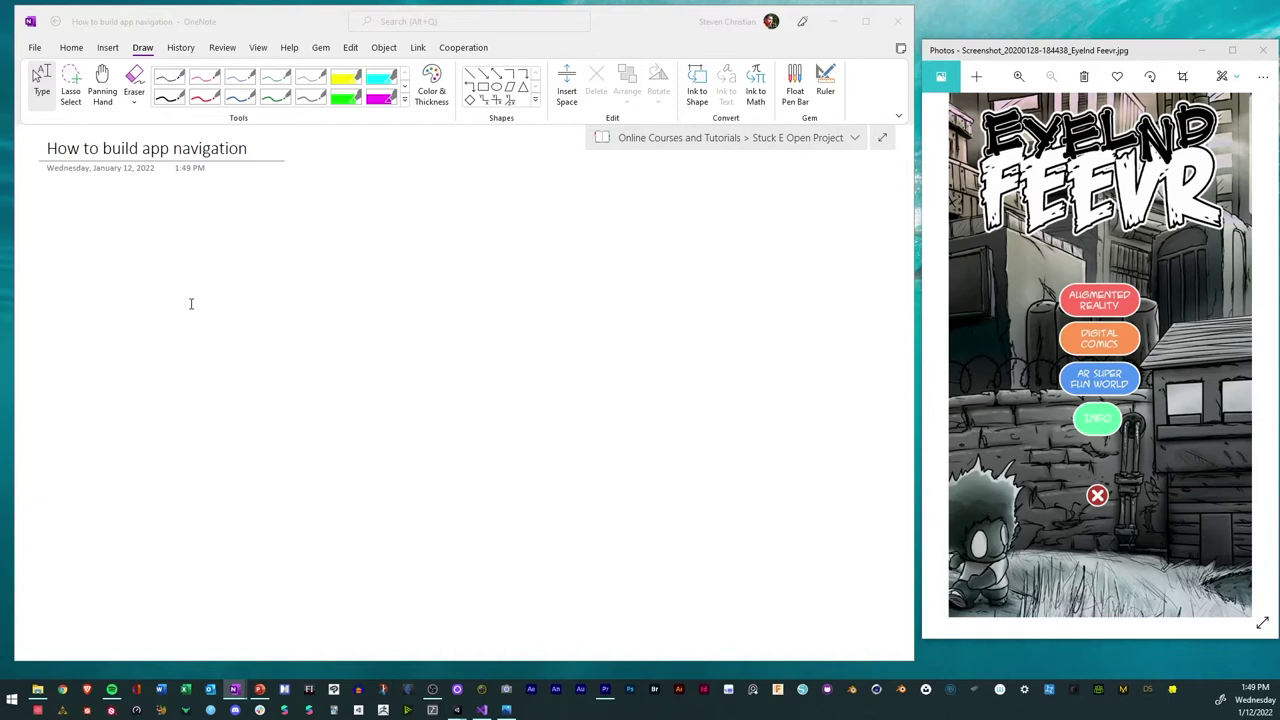
# Start a note below the page title with the line "Scenes:" and format it as Heading 2
pyautogui.click(96, 218)
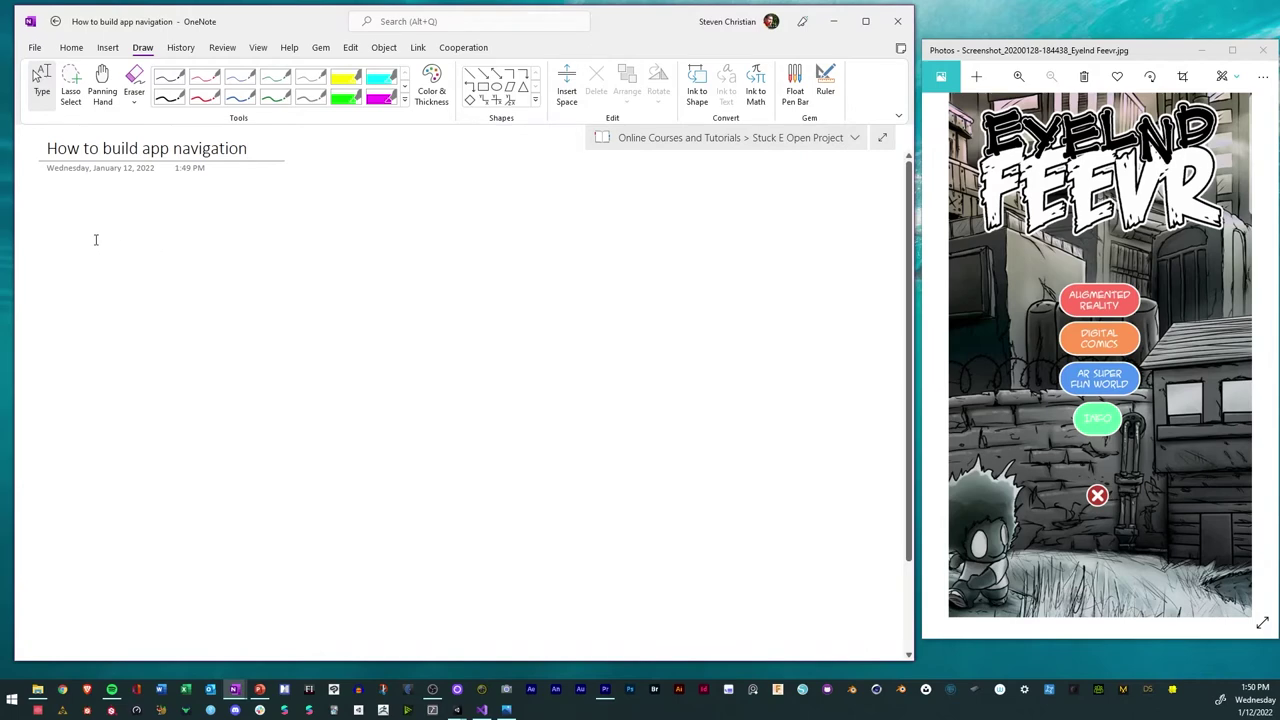
pyautogui.write('Scenes:')
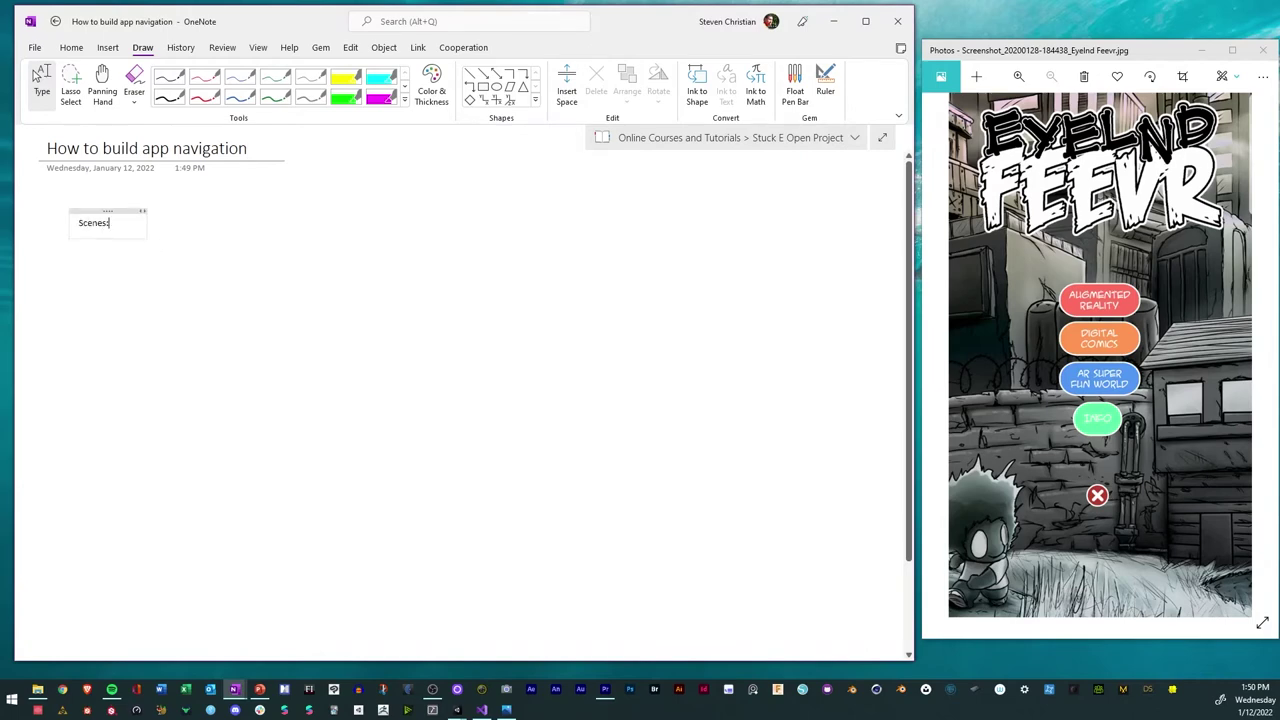
pyautogui.click(73, 48)
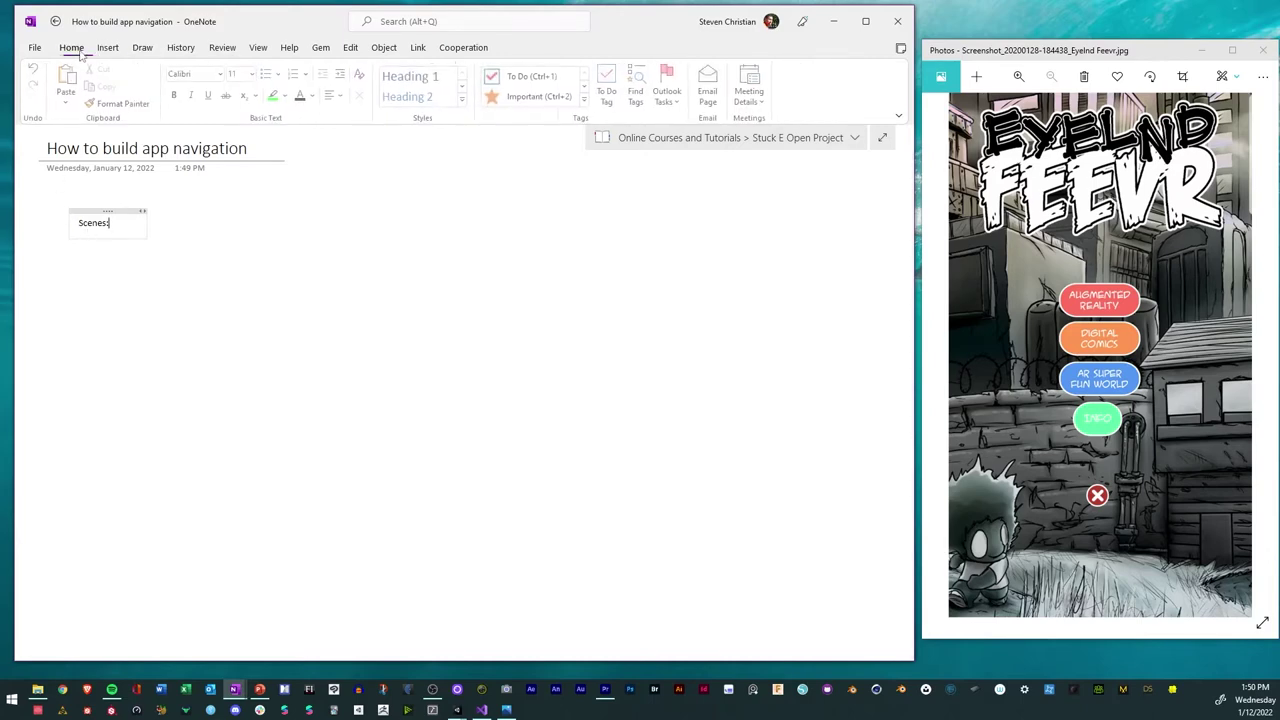
pyautogui.click(410, 96)
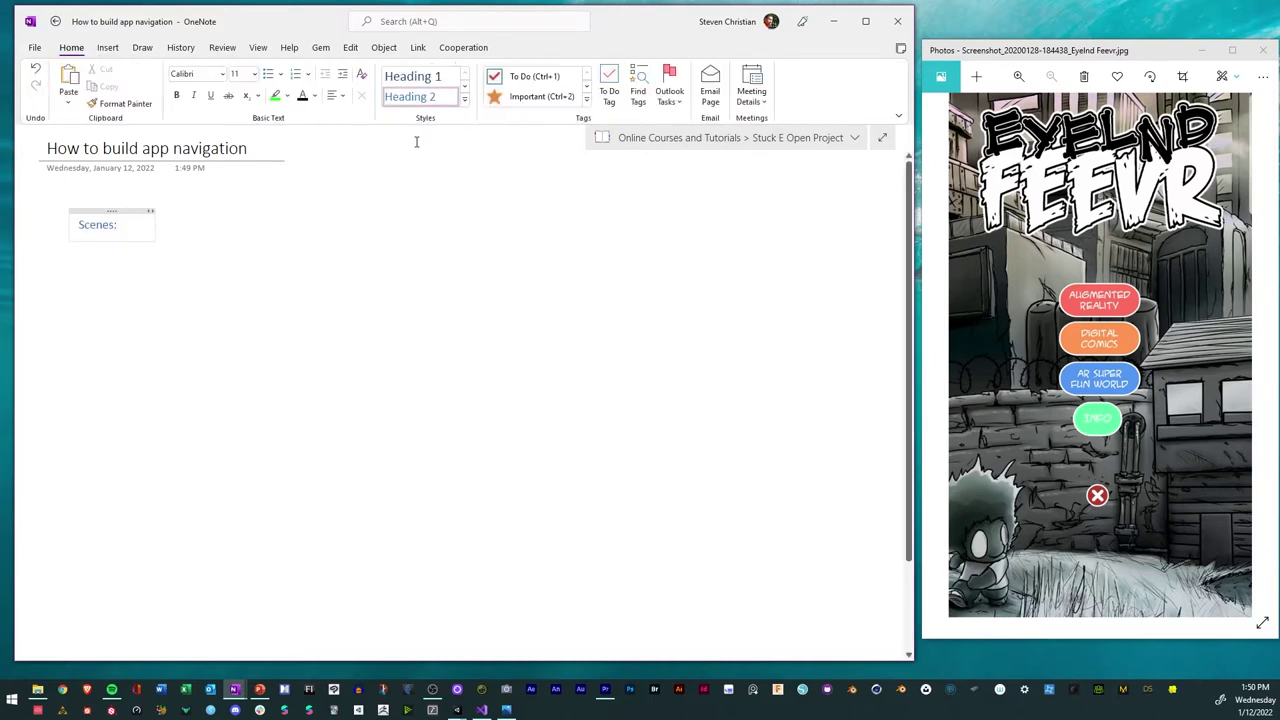
# List Main scene, AR scene, How to scene and About scene on separate lines under the "Scenes:" heading
pyautogui.press('Return')
pyautogui.write('Main')
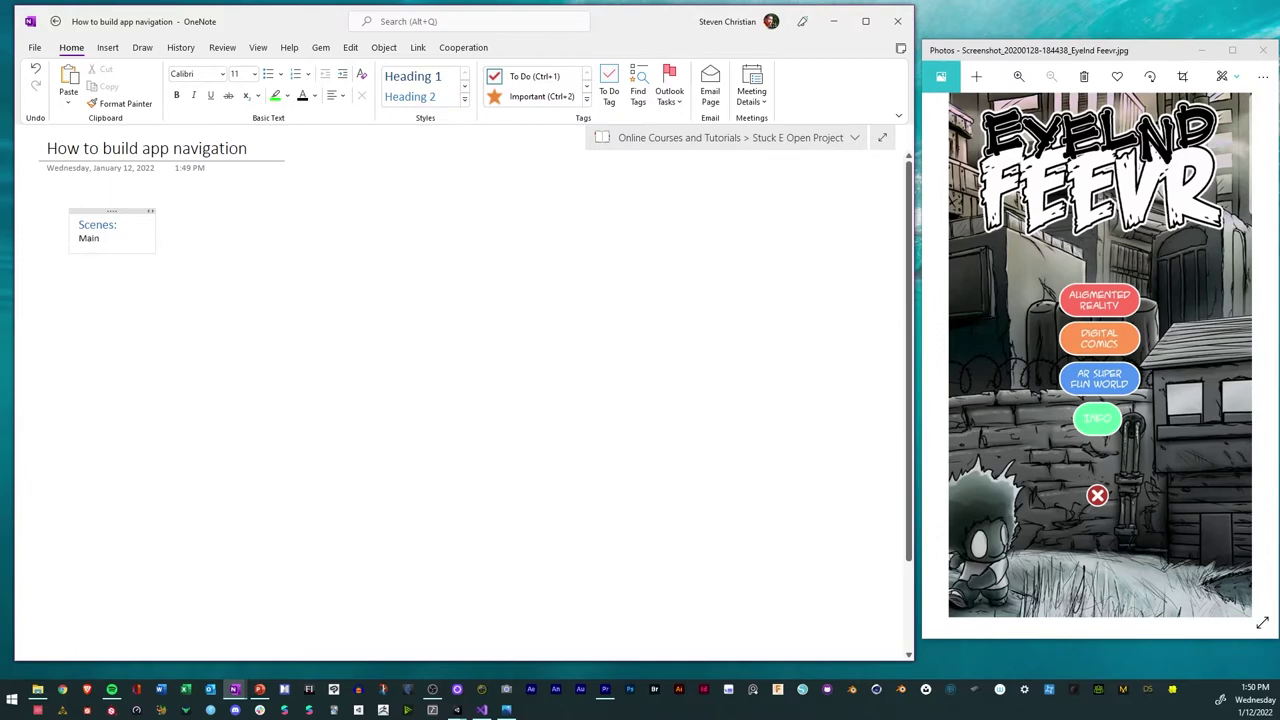
pyautogui.write(' scene')
pyautogui.press('Return')
pyautogui.write('AR scene')
pyautogui.press('Return')
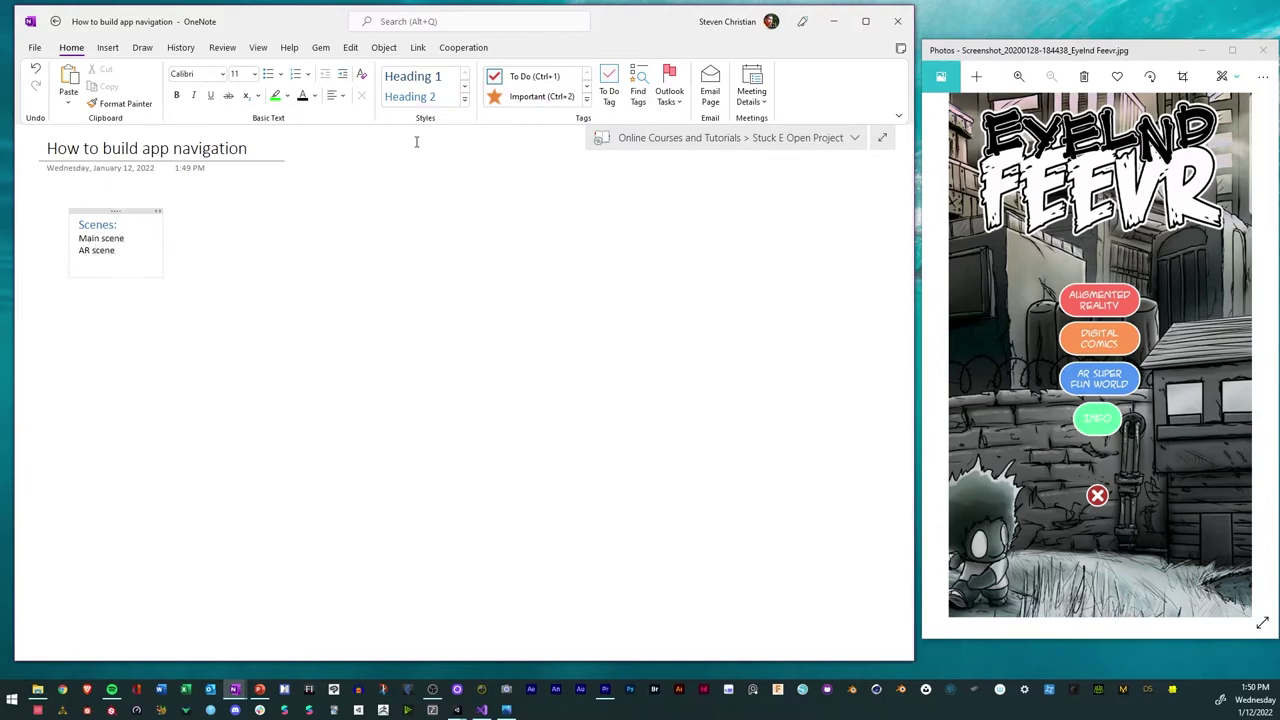
pyautogui.write('How to scene')
pyautogui.press('Return')
pyautogui.write('about scene')
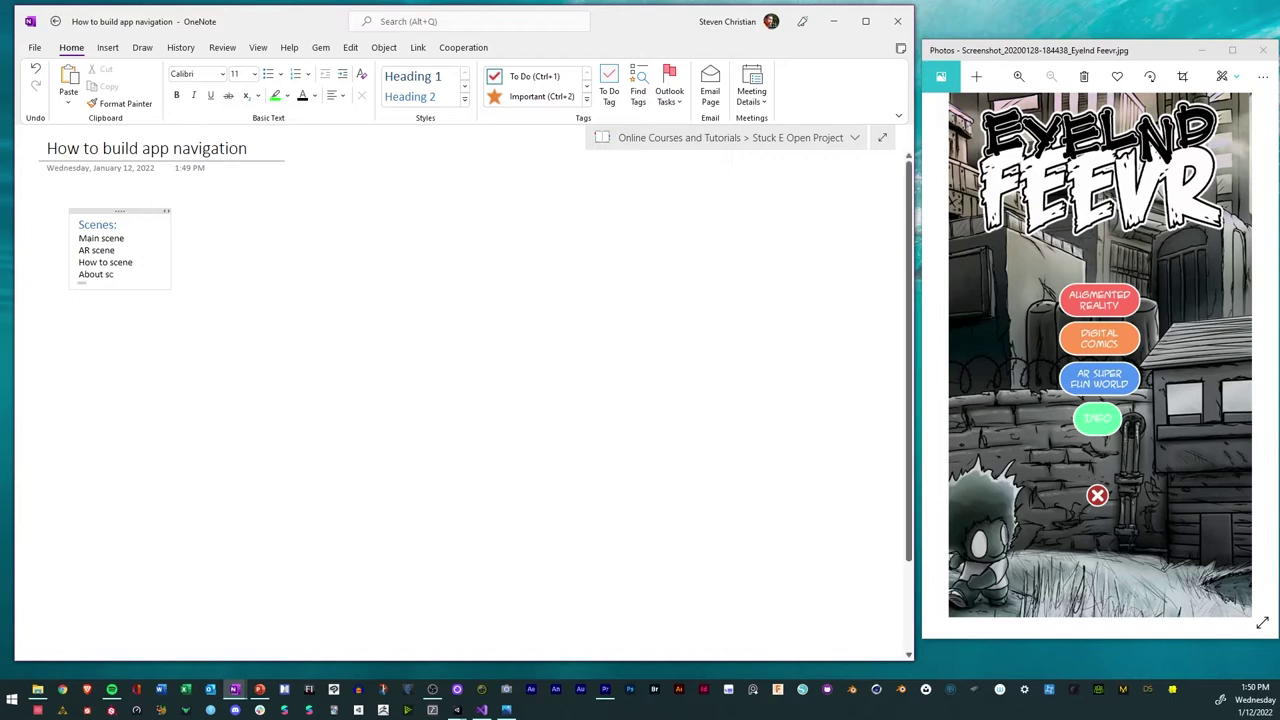
# Leave a blank line below the scene list and add the lines "Buttons", "COMICS" and "CLOSE"
pyautogui.press('Return')
pyautogui.press('Return')
pyautogui.write('buito')
pyautogui.press('BackSpace')
pyautogui.press('BackSpace')
pyautogui.press('BackSpace')
pyautogui.write('to')
pyautogui.write('tons')
pyautogui.press('Return')
pyautogui.write('COM')
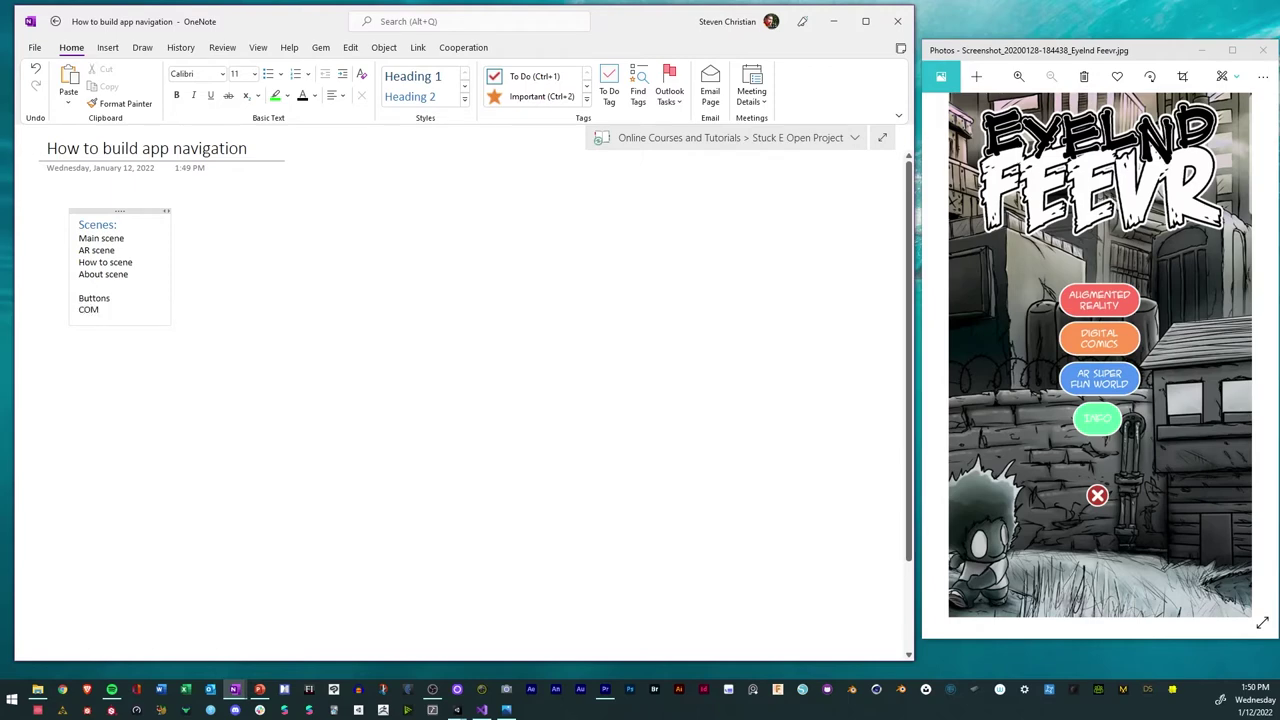
pyautogui.write('ICS')
pyautogui.press('Return')
pyautogui.write('CLO')
# Place four separate text labels in the empty area beside the list: "Main", "ar", "How to" and "about"
pyautogui.click(319, 207)
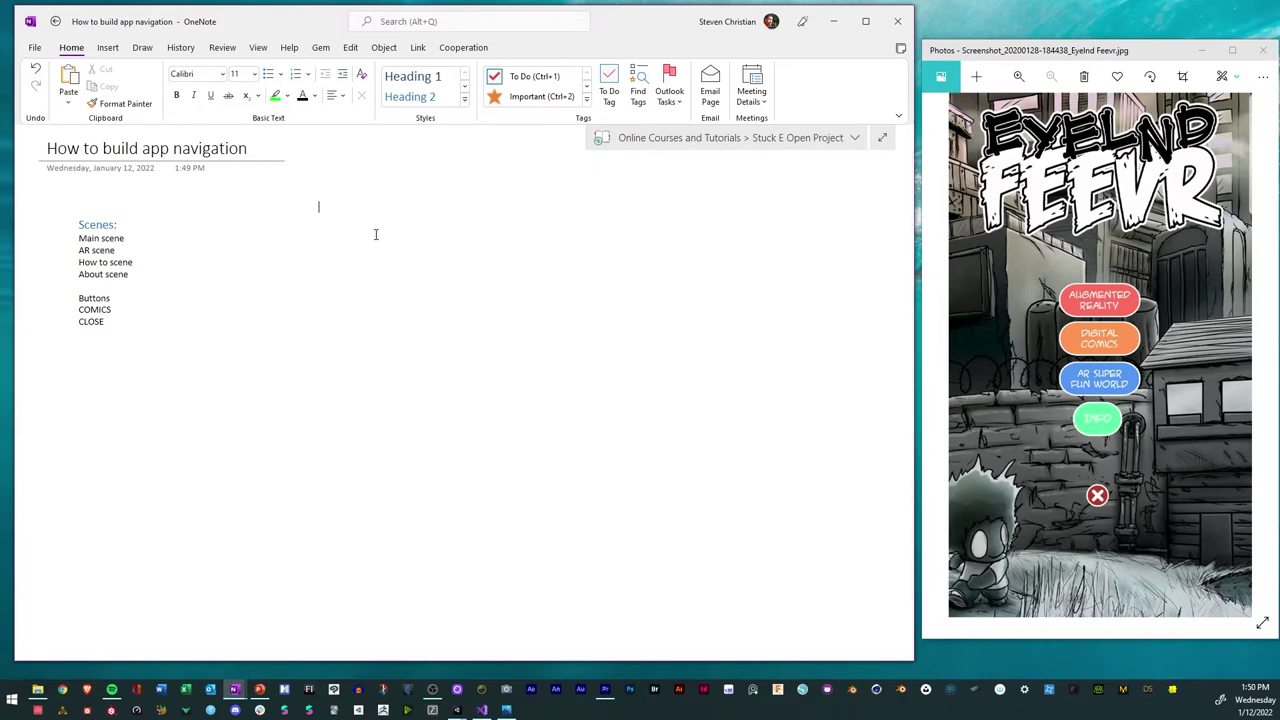
pyautogui.write('Main ')
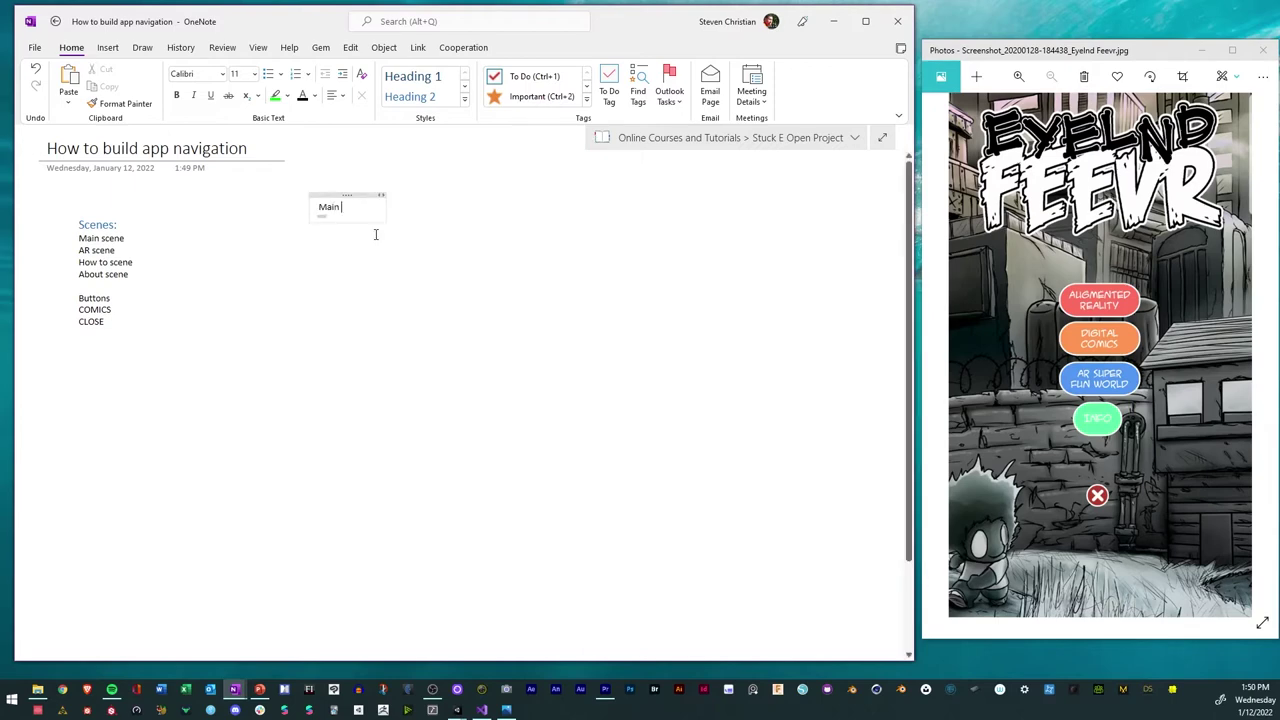
pyautogui.write('ar')
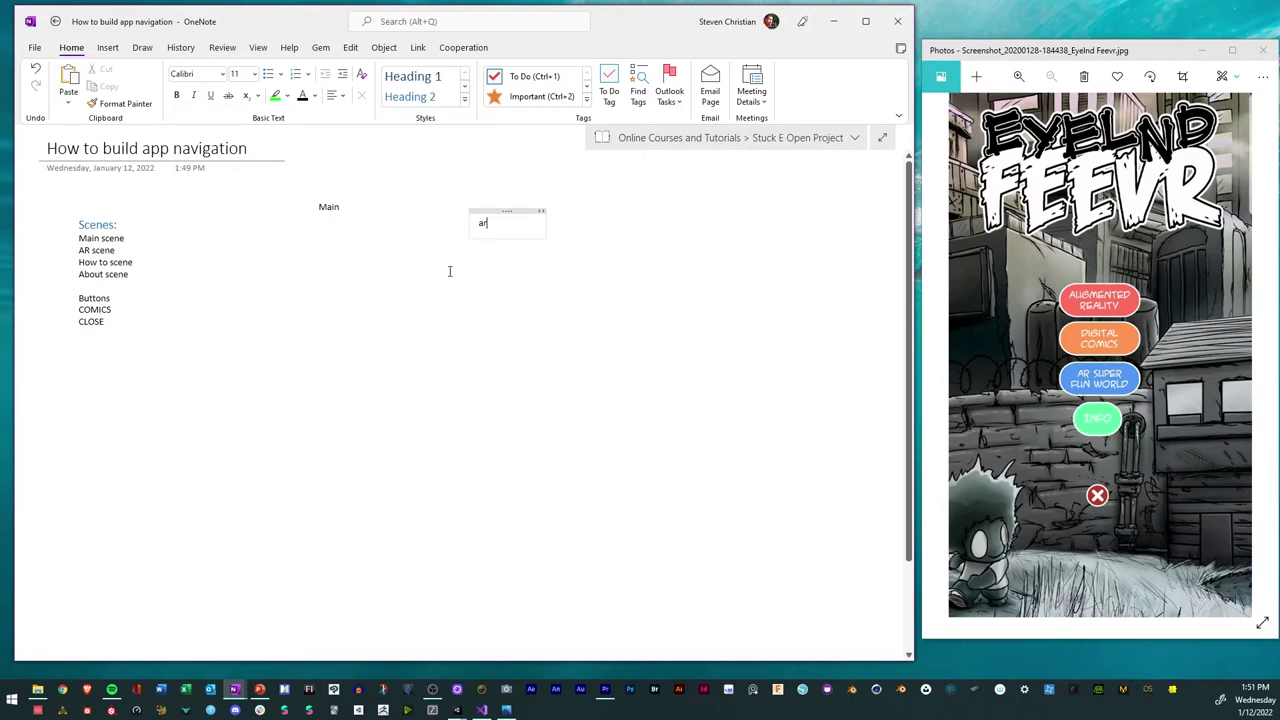
pyautogui.click(441, 288)
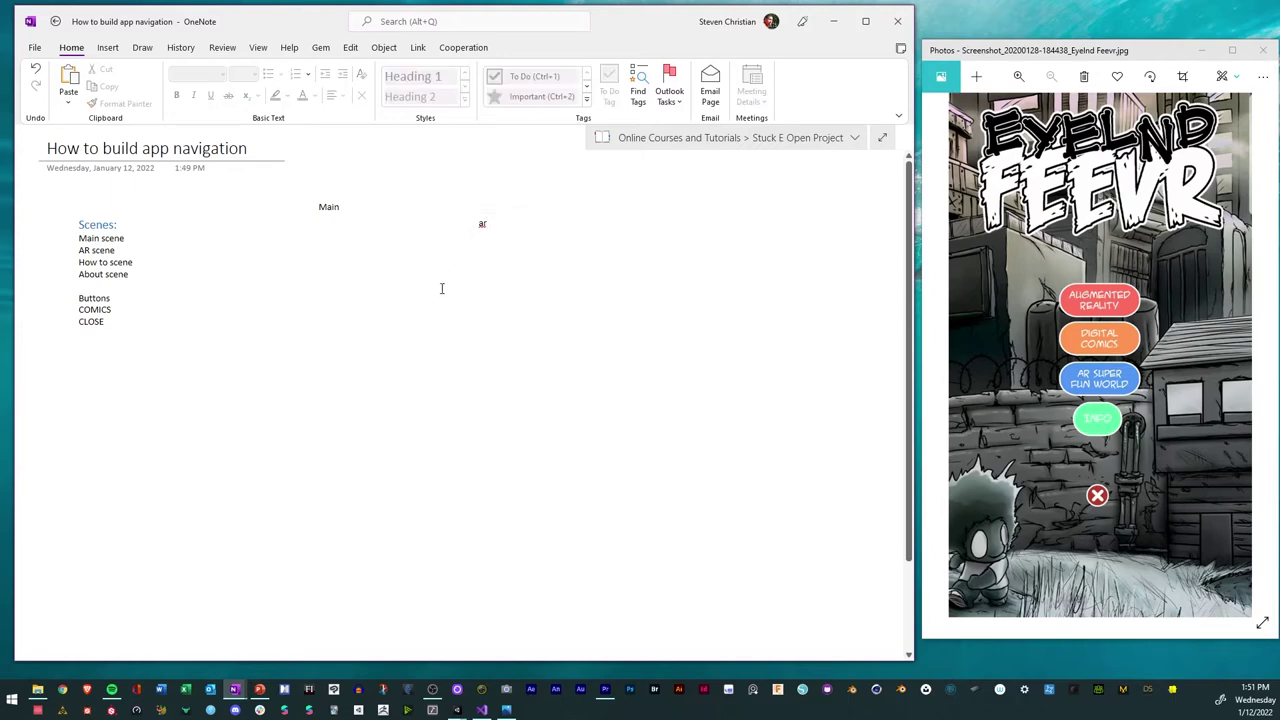
pyautogui.click(441, 288)
pyautogui.write('How to')
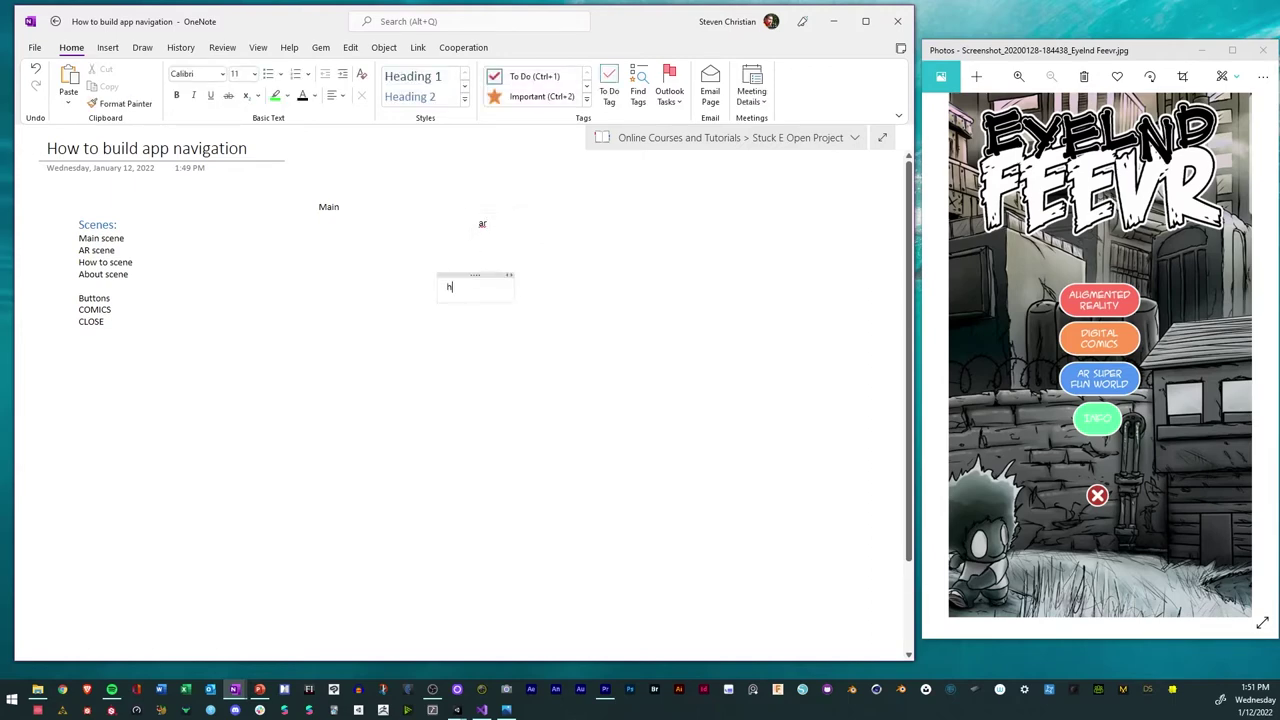
pyautogui.click(592, 357)
pyautogui.write('about')
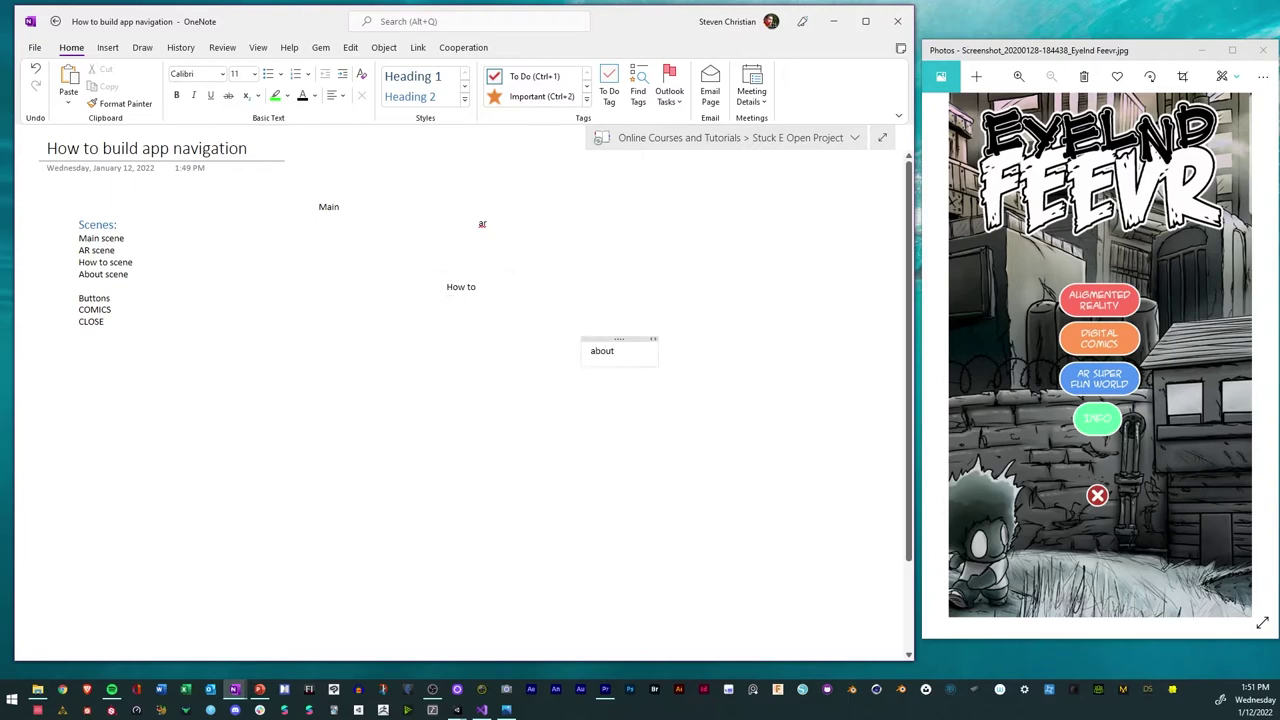
# Rearrange the labels around "Main": "about" directly below it, "How to" diagonally below it, and "ar" farther out beside it
pyautogui.moveTo(451, 275); pyautogui.dragTo(307, 306)
pyautogui.moveTo(507, 211); pyautogui.dragTo(555, 211)
pyautogui.moveTo(602, 337); pyautogui.dragTo(470, 292)
pyautogui.moveTo(331, 354); pyautogui.dragTo(327, 317)
# Extend the "ar" label so that it reads "Ar scene"
pyautogui.click(534, 223)
pyautogui.write('s')
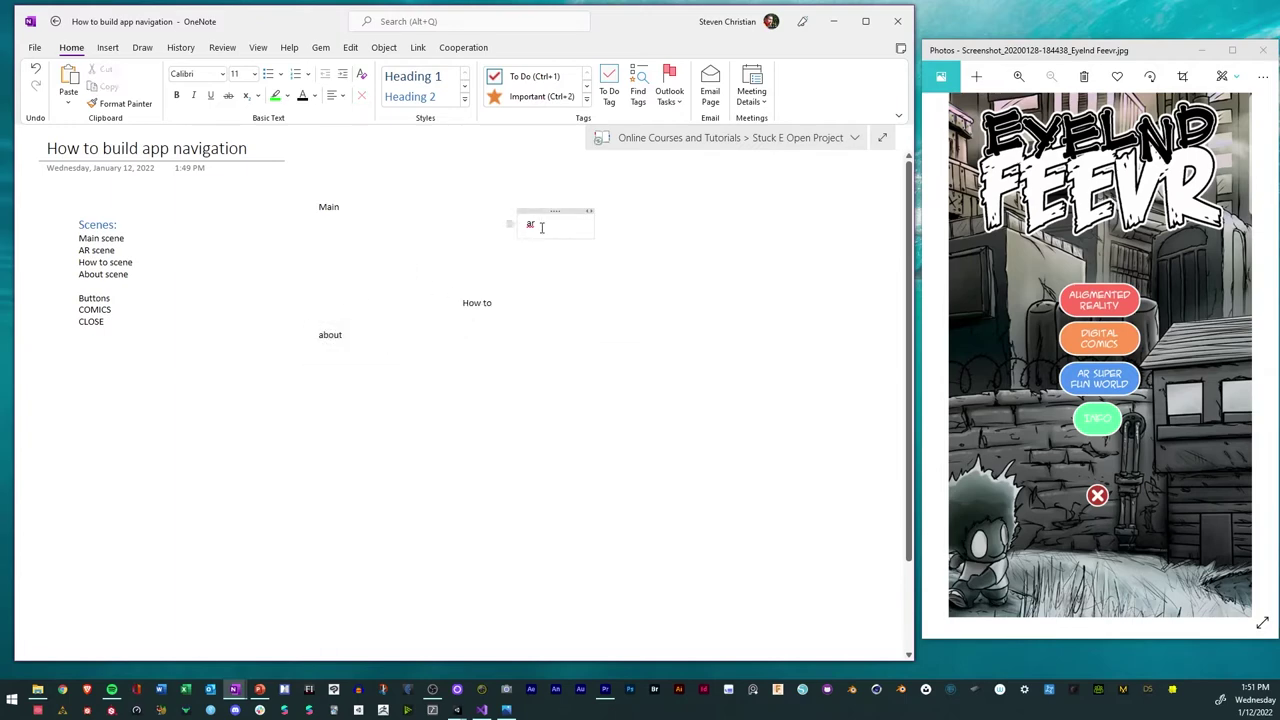
pyautogui.write('cene')
pyautogui.click(499, 363)
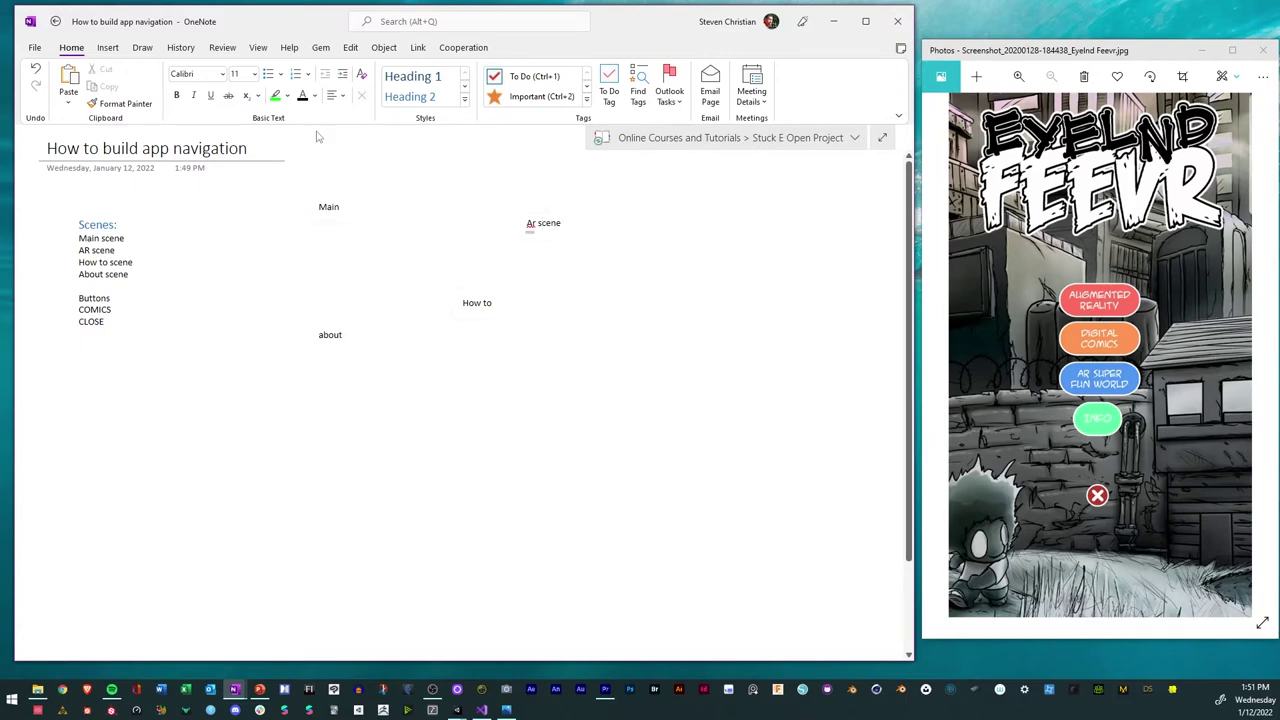
# Draw a rectangle around the "Main" label
pyautogui.click(110, 48)
pyautogui.click(142, 48)
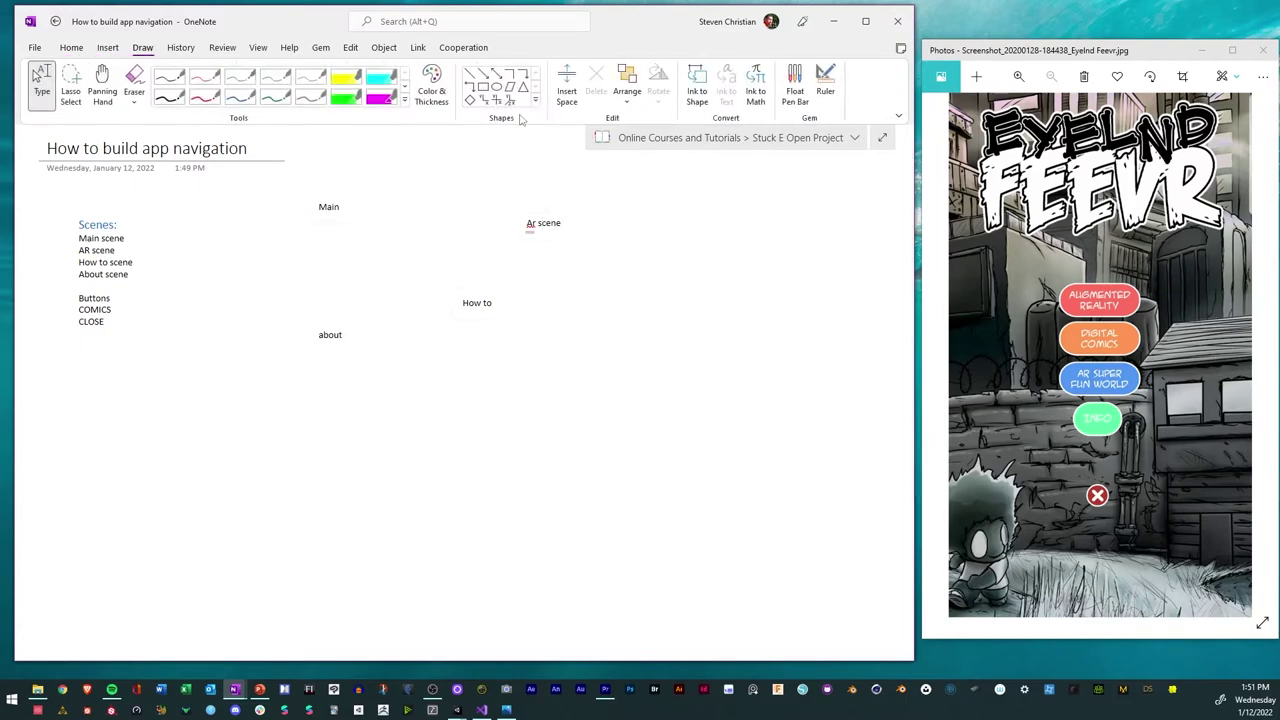
pyautogui.click(484, 75)
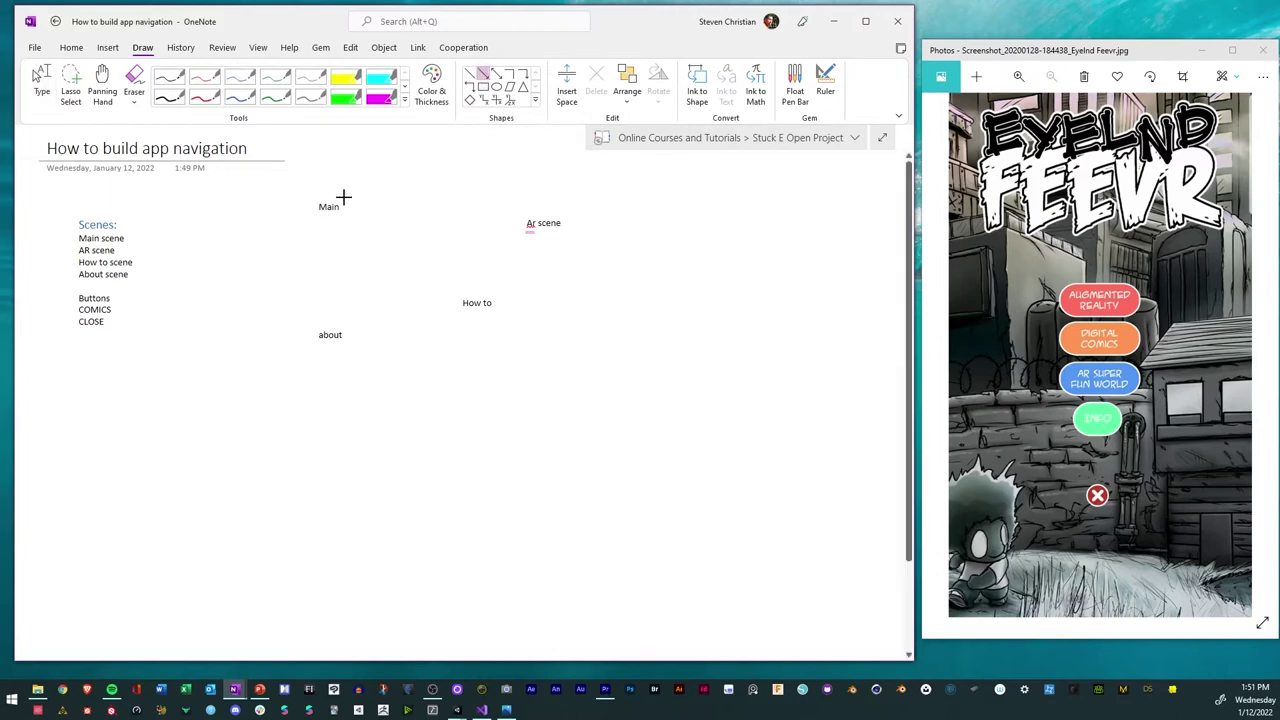
pyautogui.click(484, 87)
pyautogui.moveTo(287, 186); pyautogui.dragTo(367, 241)
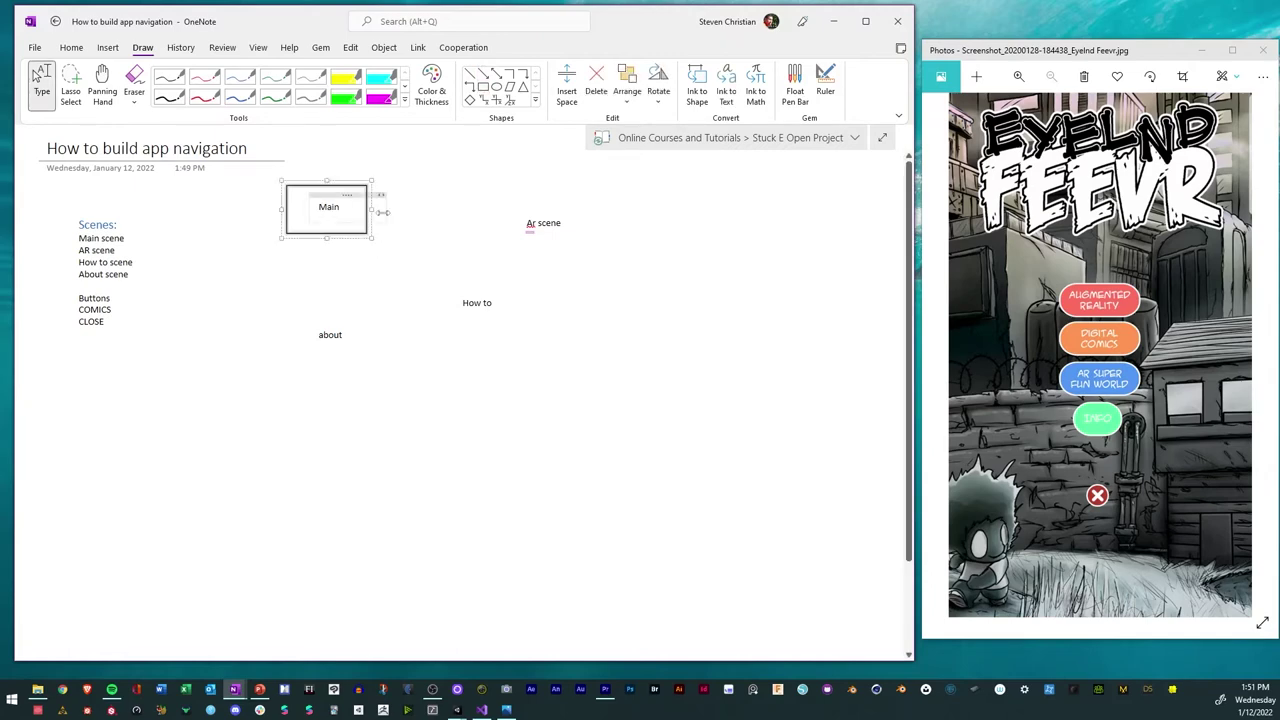
# Draw double-headed arrows connecting Main with each of the labels Ar scene, How to and about
pyautogui.click(484, 74)
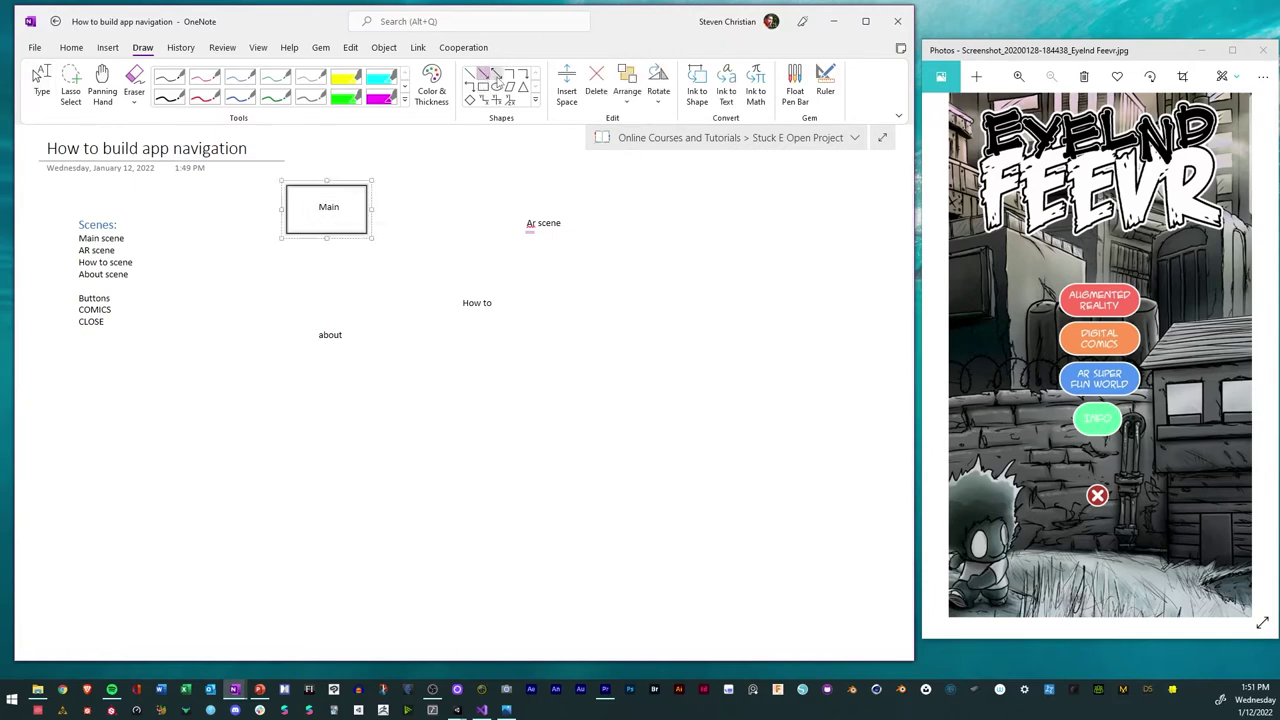
pyautogui.click(497, 75)
pyautogui.moveTo(381, 218)
pyautogui.mouseDown()
pyautogui.moveTo(529, 223)
pyautogui.moveTo(516, 223)
pyautogui.mouseUp()
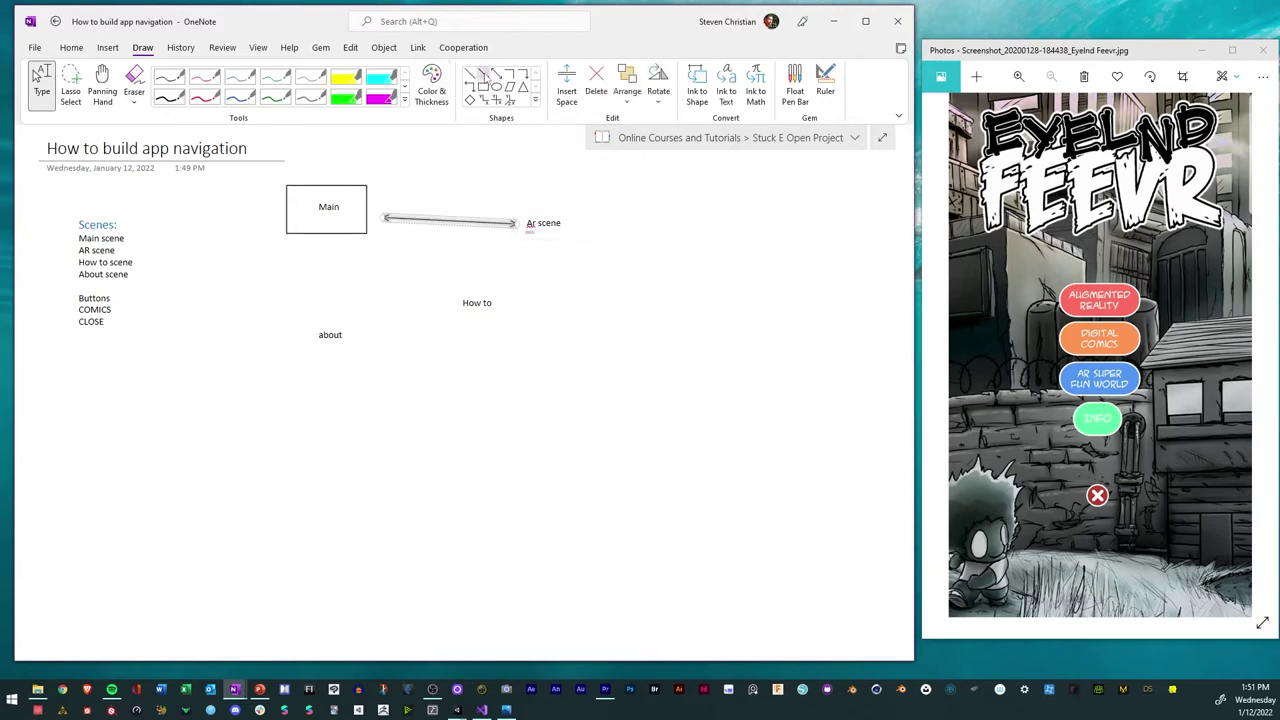
pyautogui.click(497, 75)
pyautogui.moveTo(366, 248); pyautogui.dragTo(446, 297)
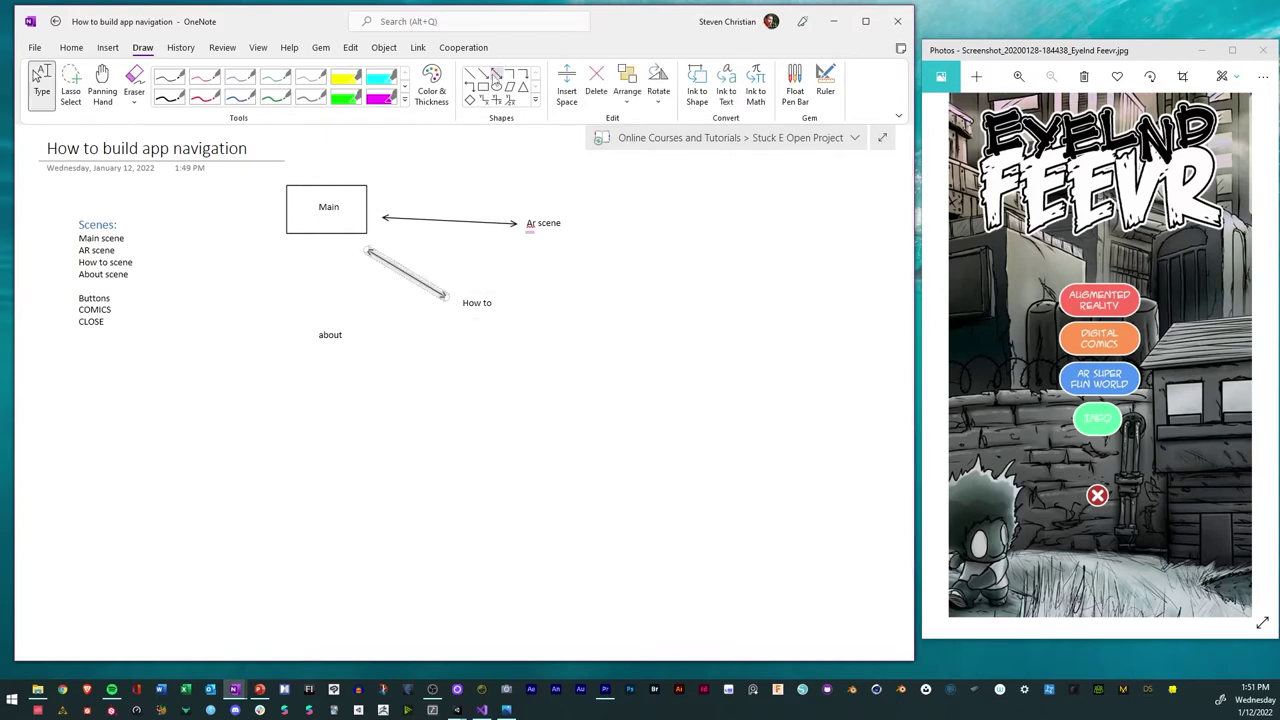
pyautogui.click(497, 75)
pyautogui.moveTo(334, 236); pyautogui.dragTo(333, 322)
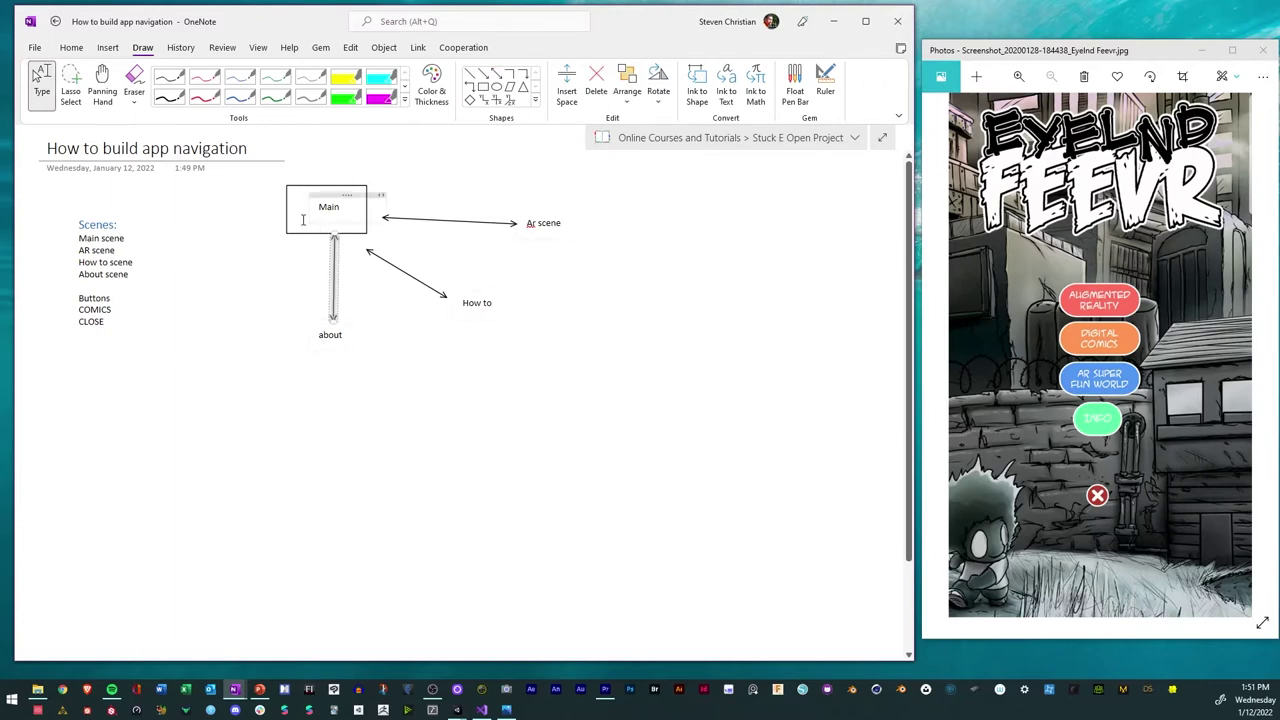
# Draw a single-headed arrow from the Ar scene label to the How to label
pyautogui.click(484, 75)
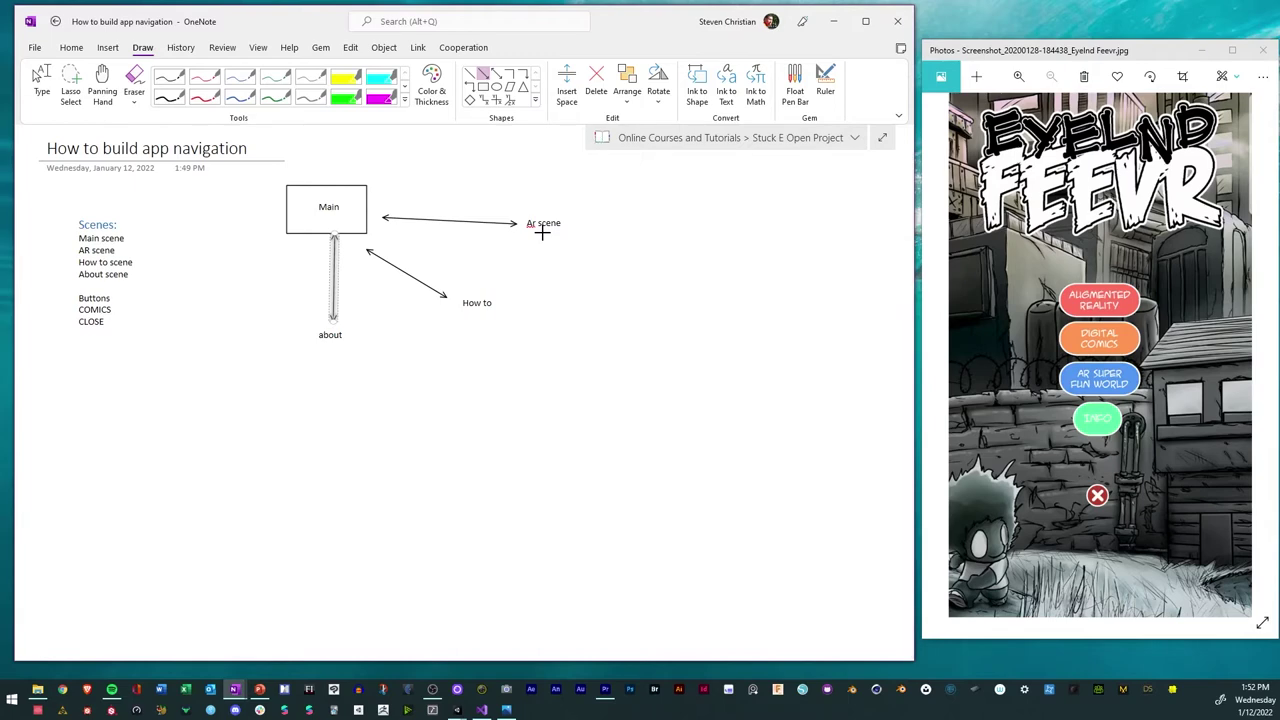
pyautogui.moveTo(540, 238); pyautogui.dragTo(483, 296)
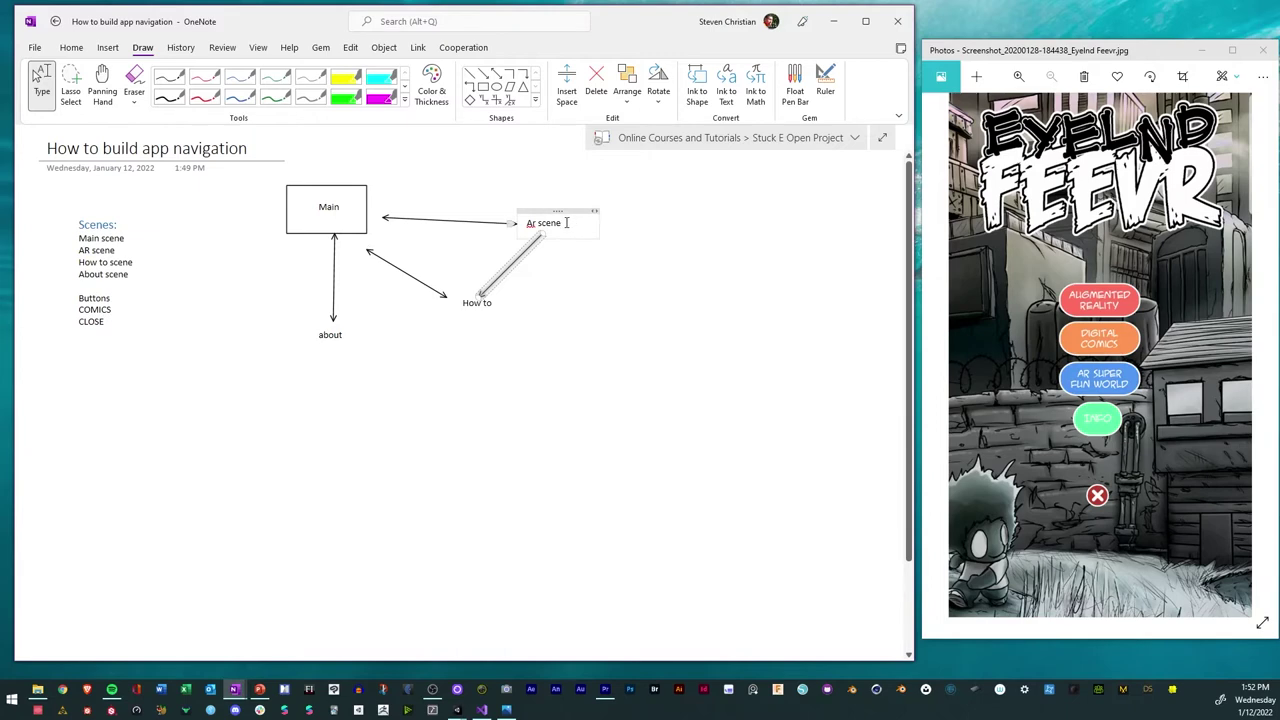
pyautogui.click(430, 368)
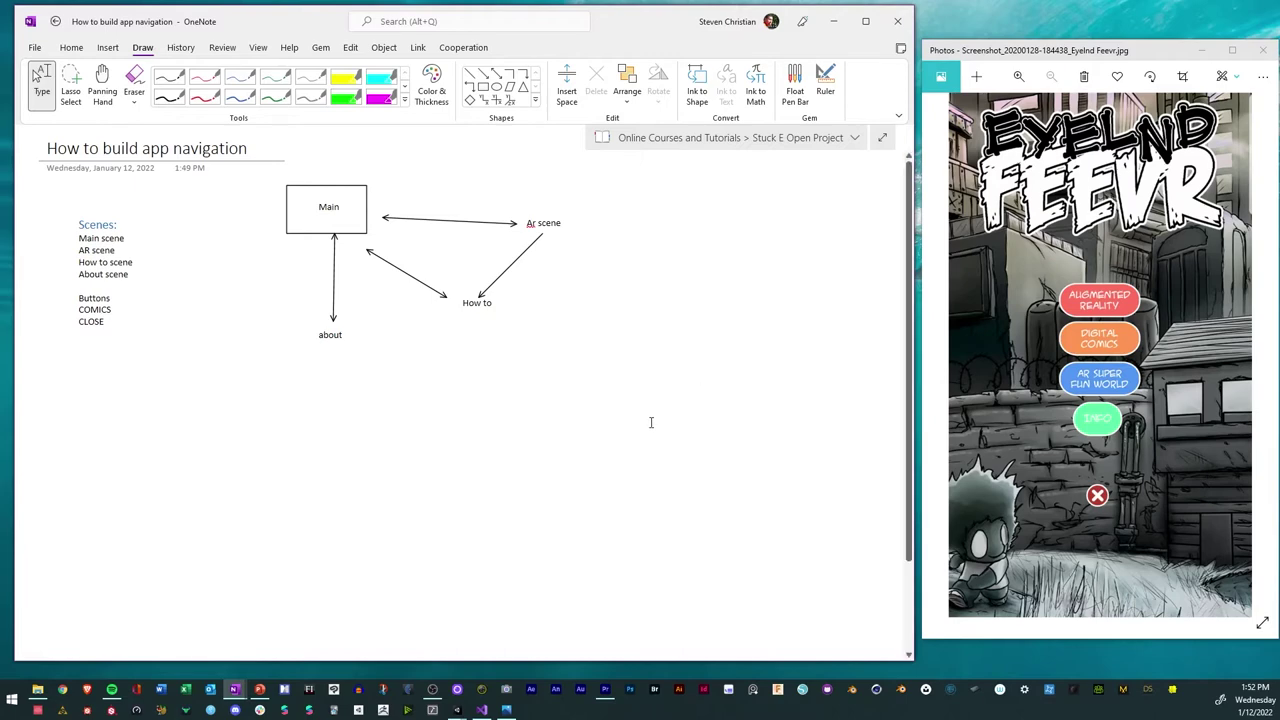
# Switch to the DeepDives project in Unity and expand the Canvas and its Background object to list the menu elements
pyautogui.moveTo(458, 712)
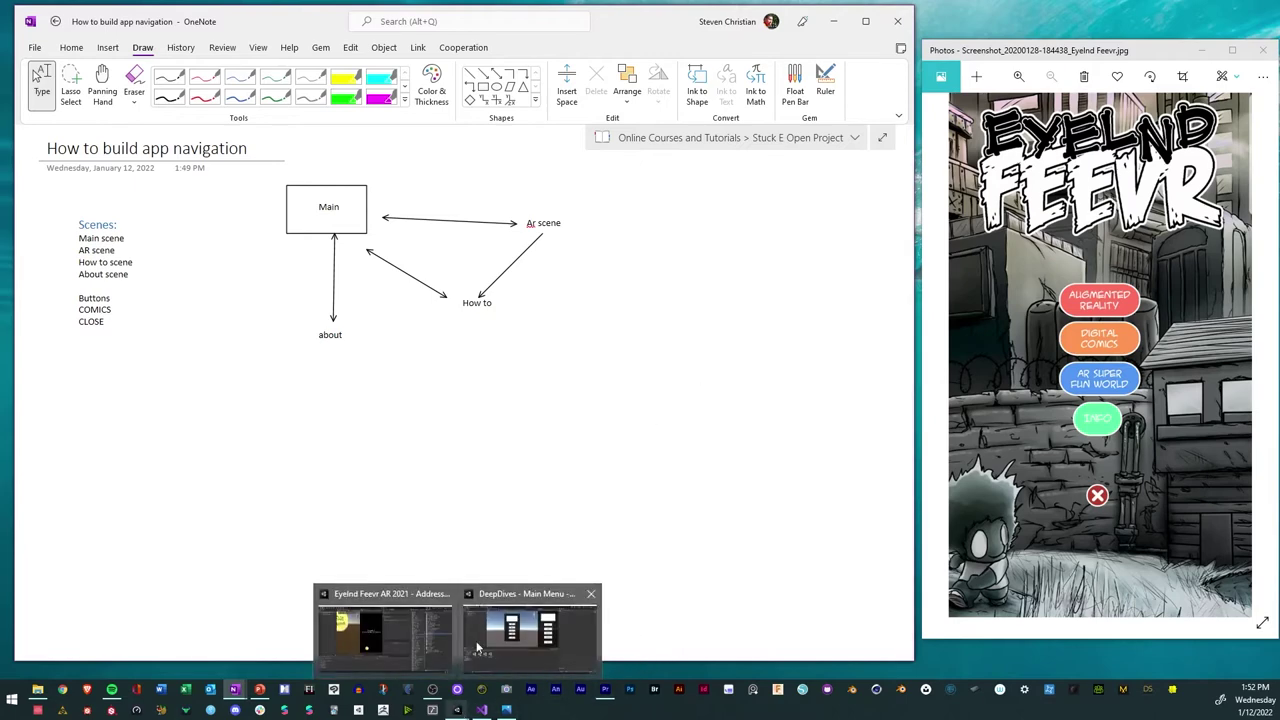
pyautogui.click(496, 633)
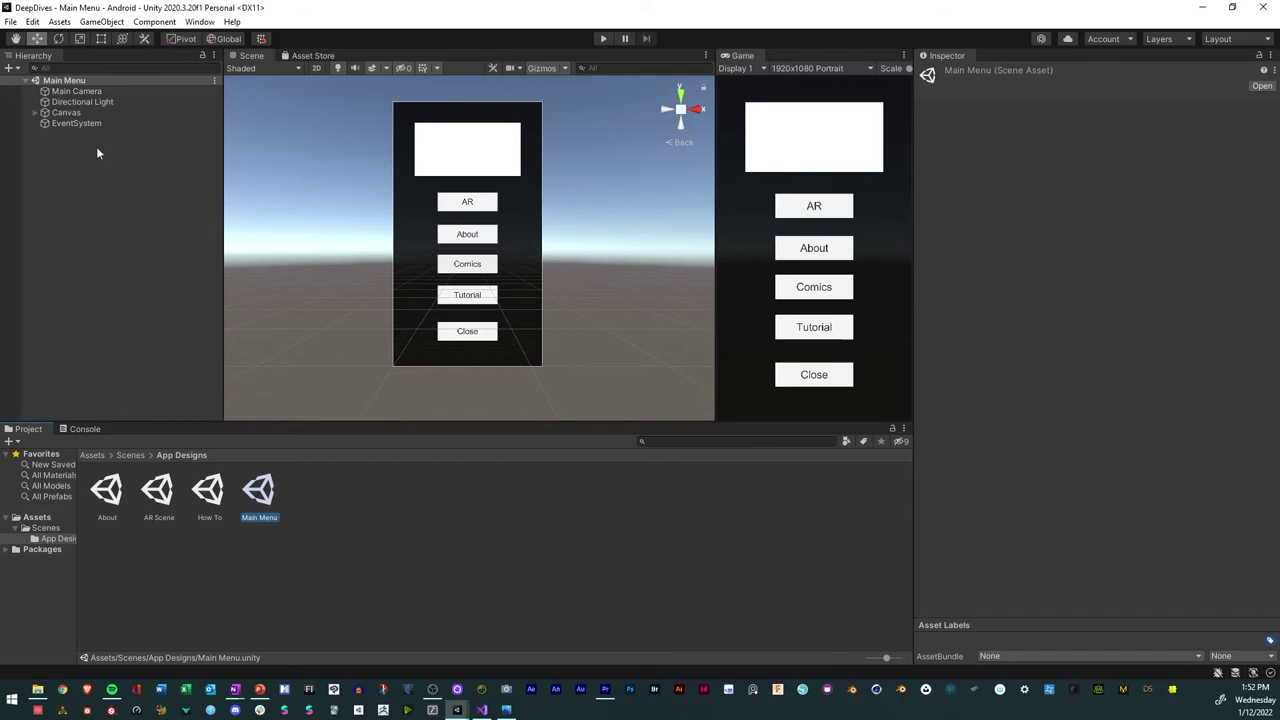
pyautogui.click(35, 112)
pyautogui.click(45, 123)
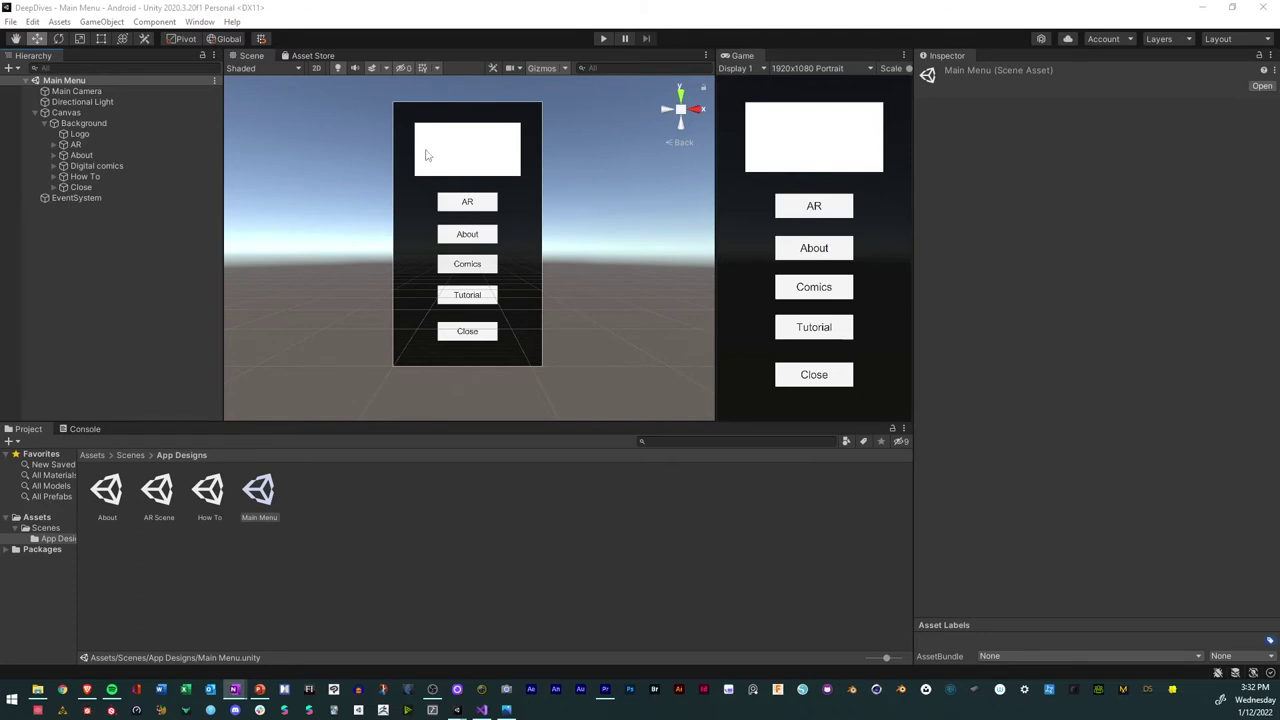
# Bring up the Build Settings, position the window clear of the Scene view, and add the open Main Menu scene to the build
pyautogui.click(10, 21)
pyautogui.click(50, 183)
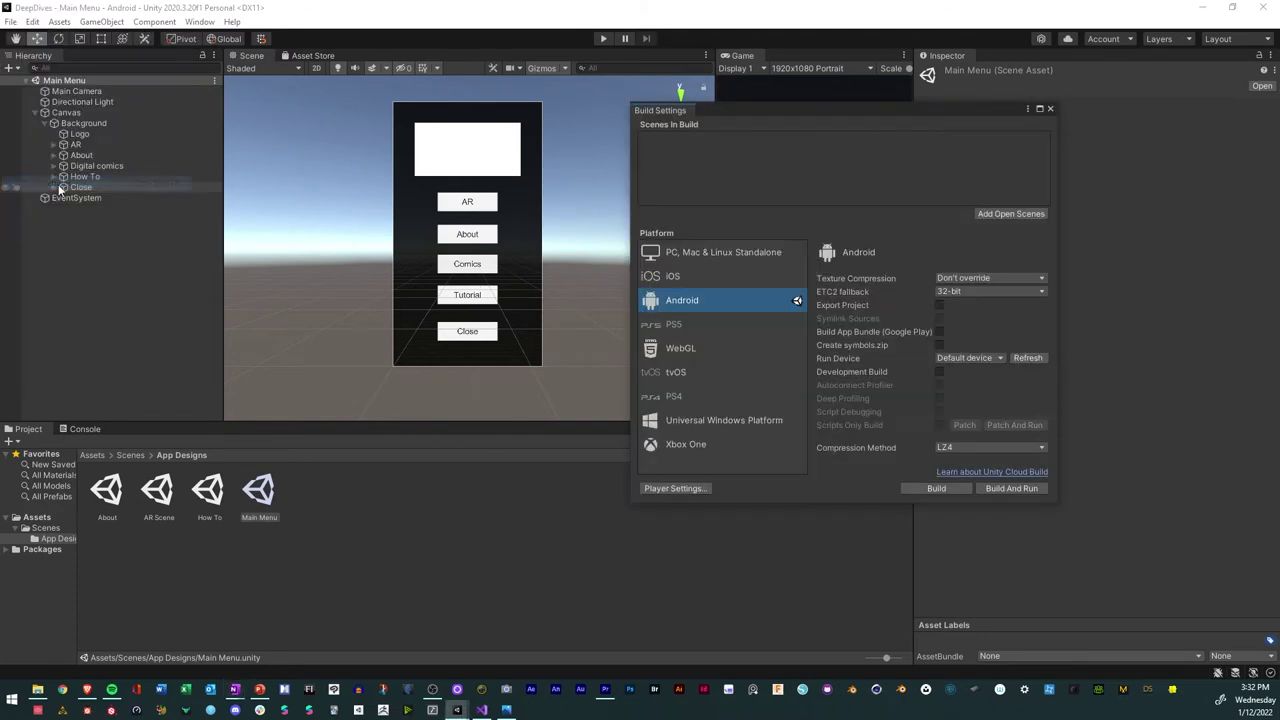
pyautogui.moveTo(736, 105); pyautogui.dragTo(853, 125)
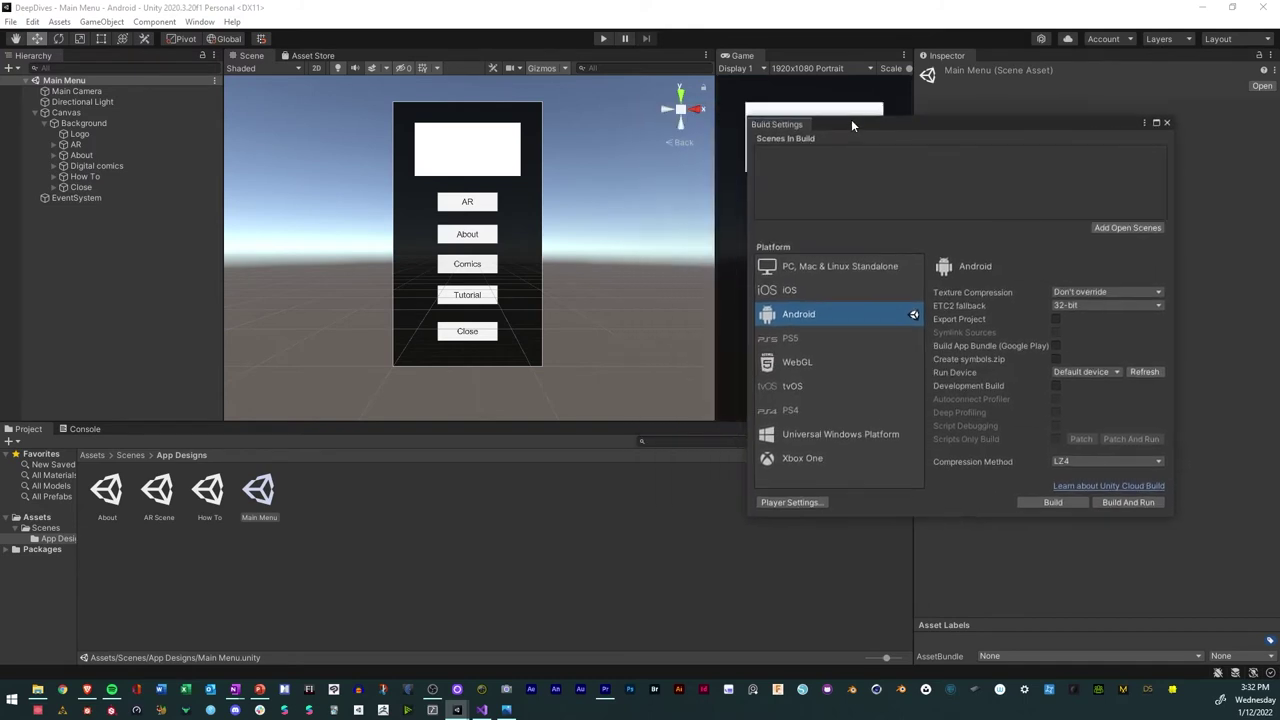
pyautogui.moveTo(829, 128); pyautogui.dragTo(822, 110)
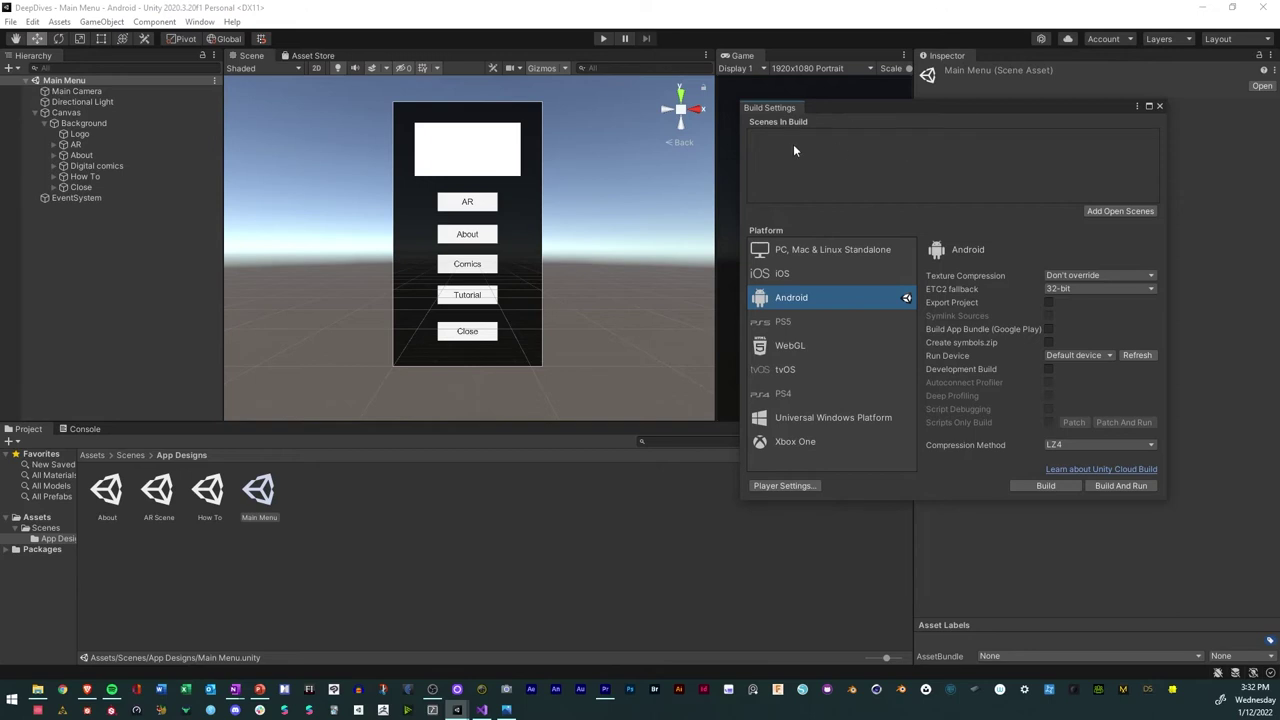
pyautogui.click(1095, 211)
# Add the About, AR Scene and How To scenes to the build list and move AR Scene directly after Main Menu
pyautogui.click(100, 557)
pyautogui.click(107, 490)
pyautogui.moveTo(120, 490); pyautogui.dragTo(818, 173)
pyautogui.moveTo(158, 488); pyautogui.dragTo(870, 152)
pyautogui.moveTo(207, 492); pyautogui.dragTo(796, 190)
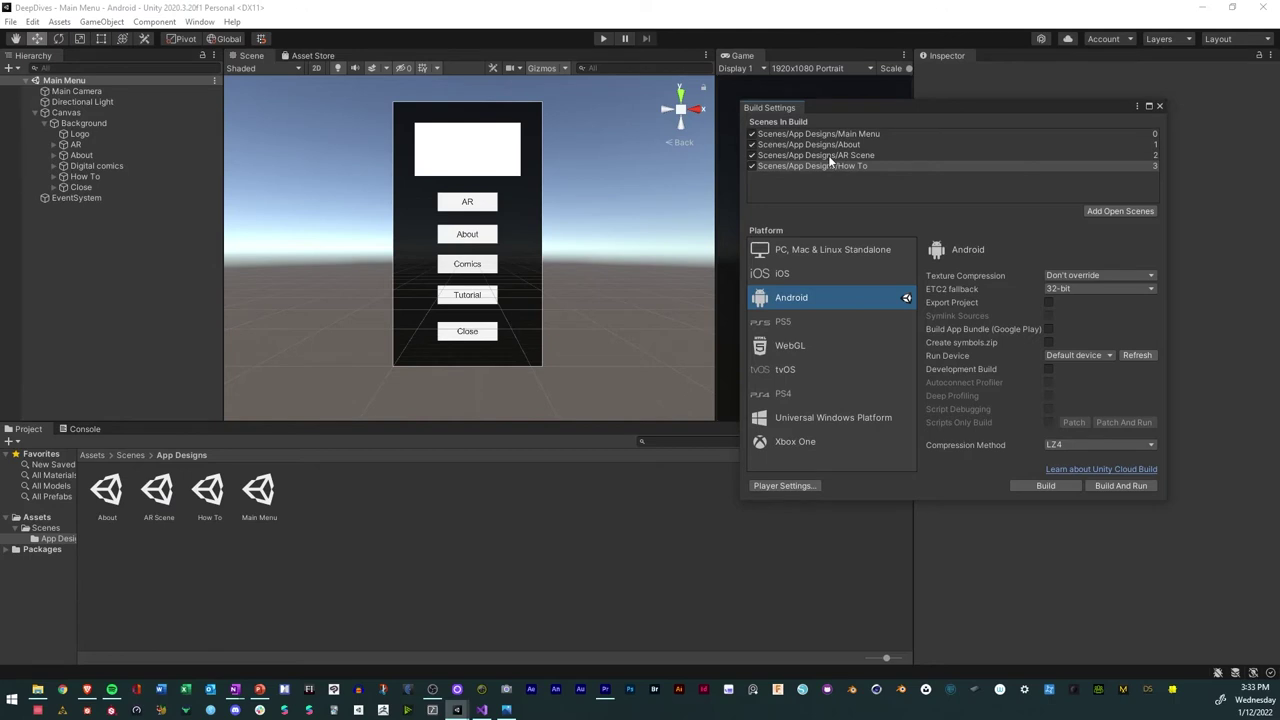
pyautogui.moveTo(828, 155); pyautogui.dragTo(828, 145)
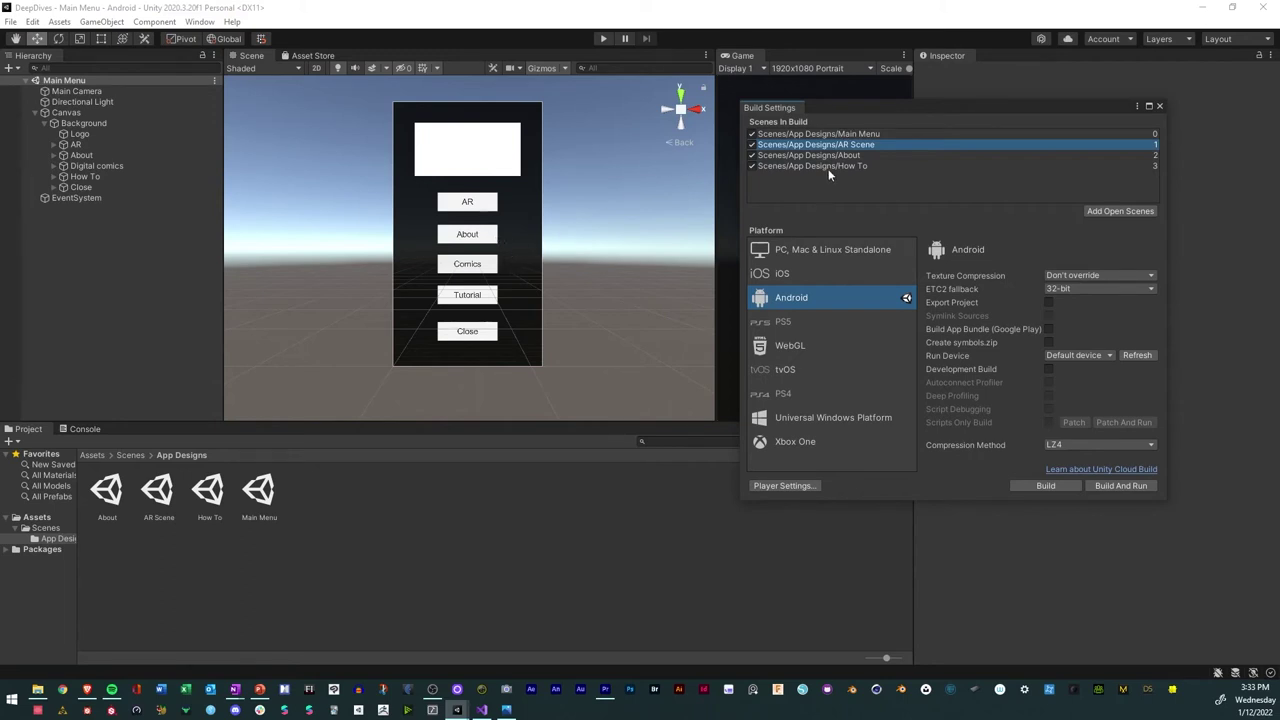
pyautogui.moveTo(949, 116); pyautogui.dragTo(703, 170)
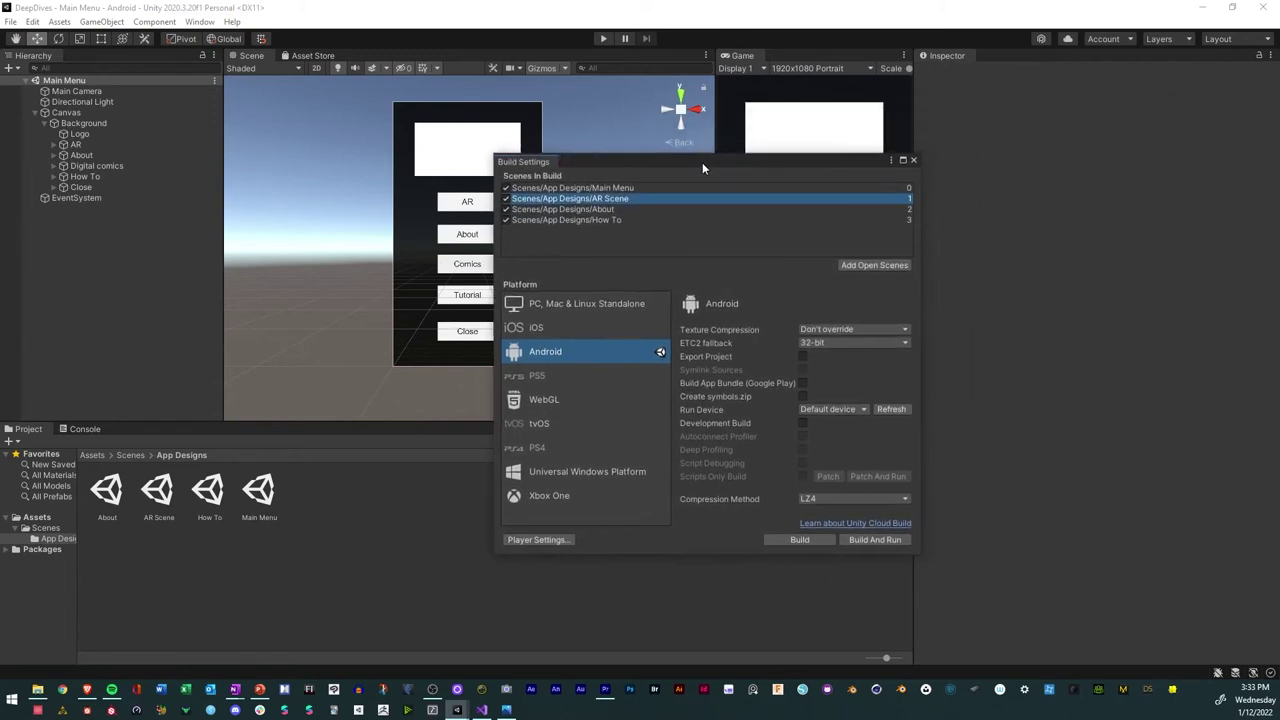
# Close the Build Settings and create a folder named Scripts inside the Scenes folder
pyautogui.click(913, 160)
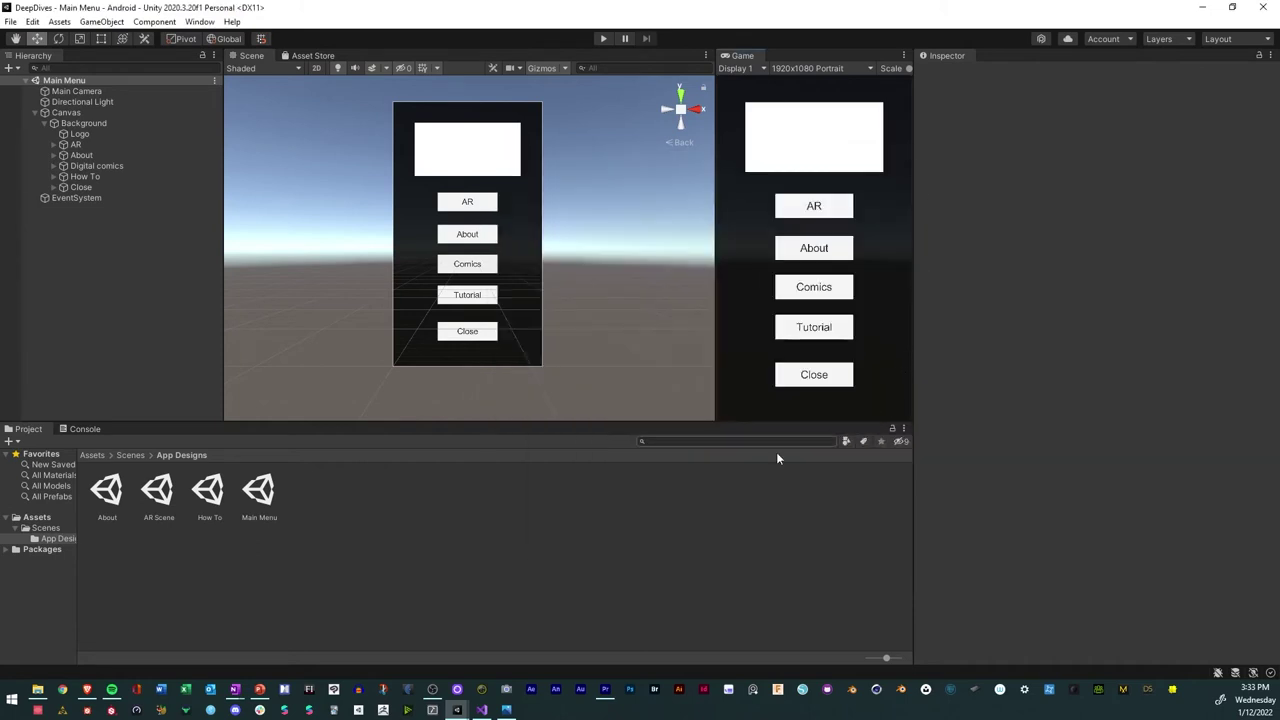
pyautogui.click(42, 528)
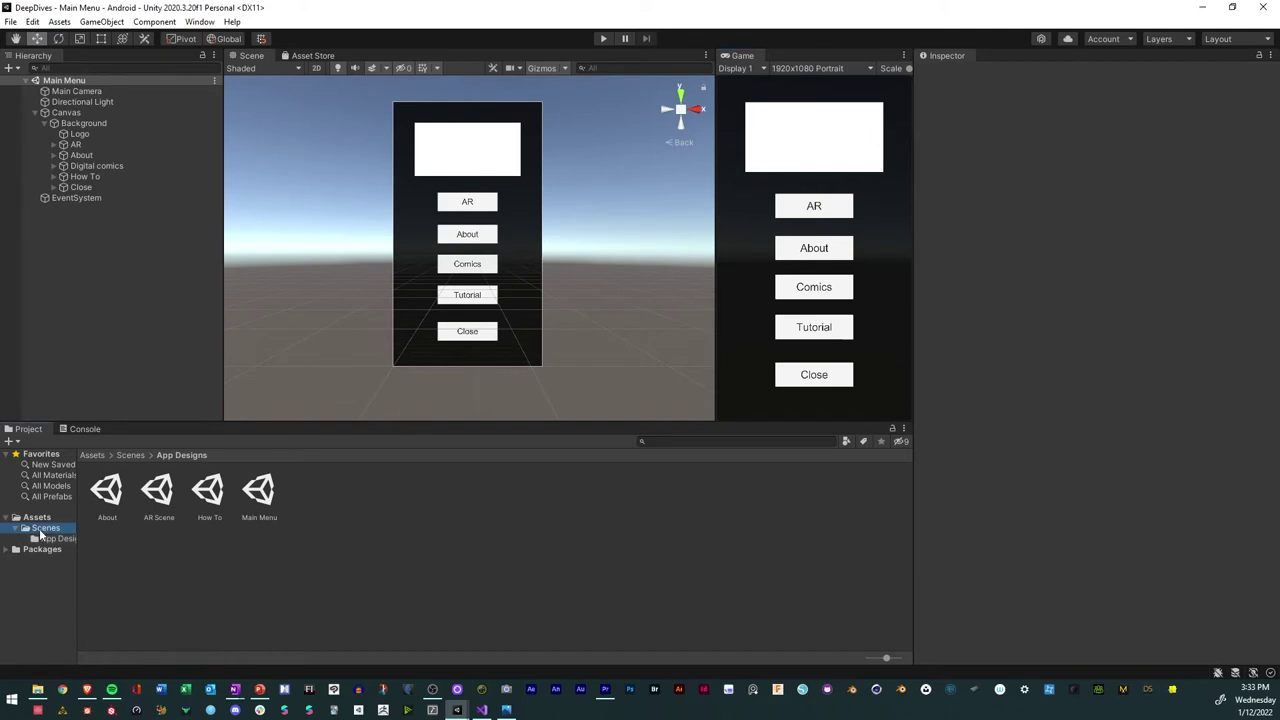
pyautogui.rightClick(332, 527)
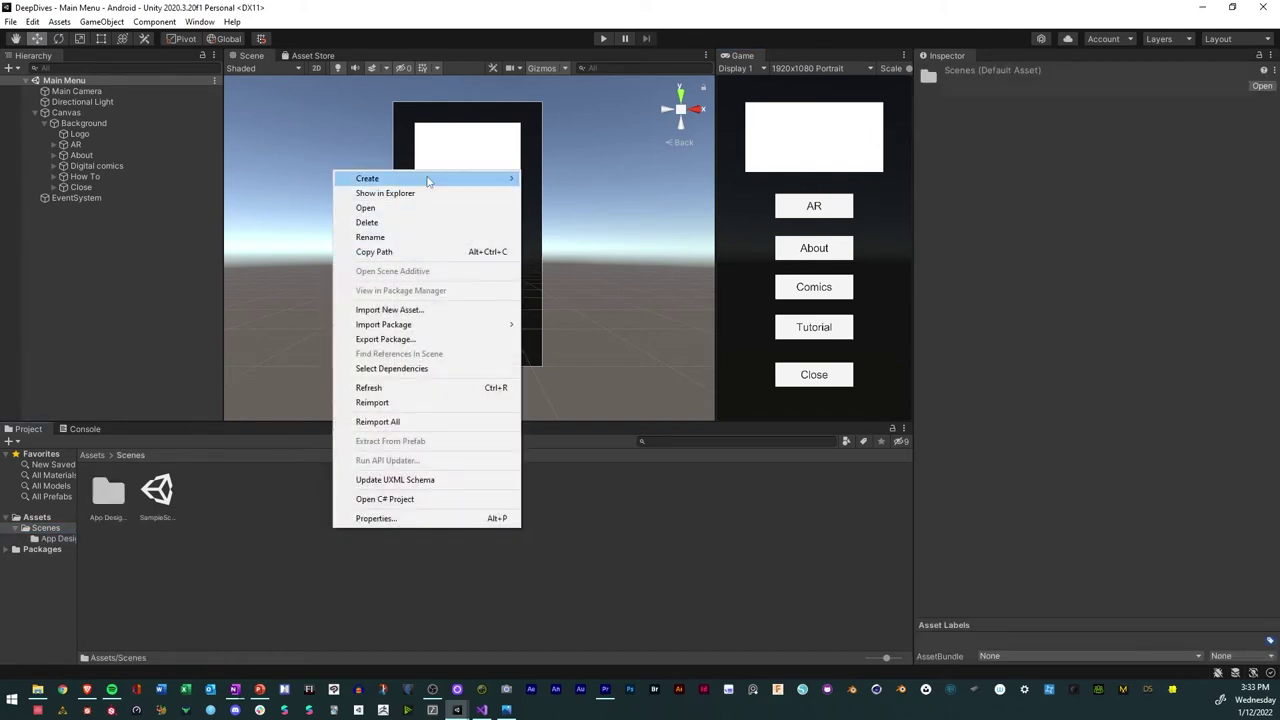
pyautogui.moveTo(432, 178)
pyautogui.click(576, 178)
pyautogui.write('S')
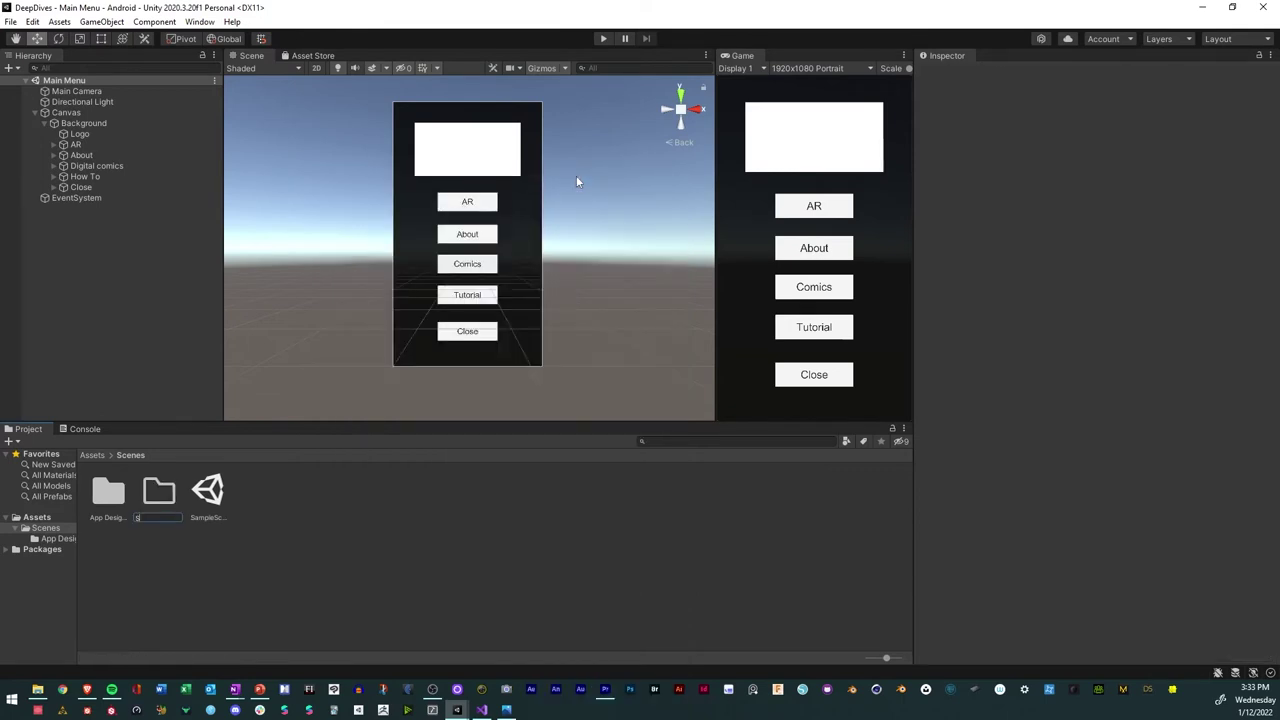
pyautogui.write('cripts')
pyautogui.press('Return')
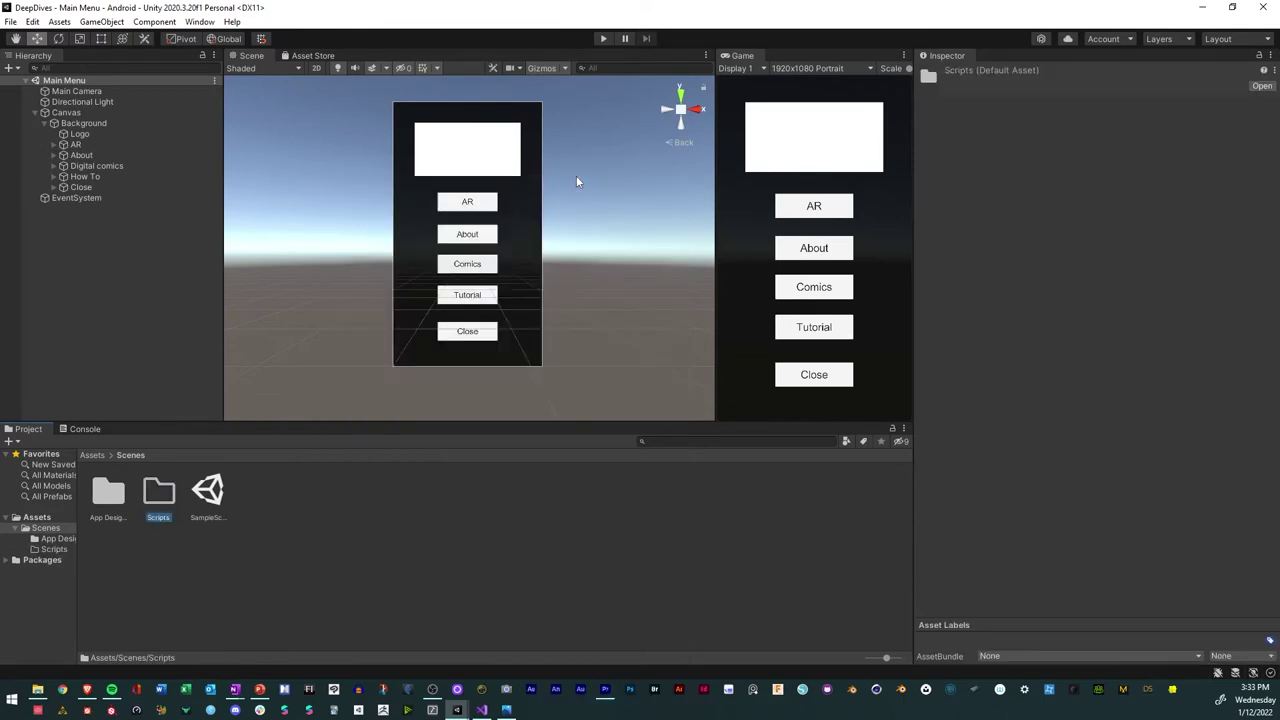
# Create a C# script named SceneLoader inside the Scripts folder
pyautogui.doubleClick(152, 508)
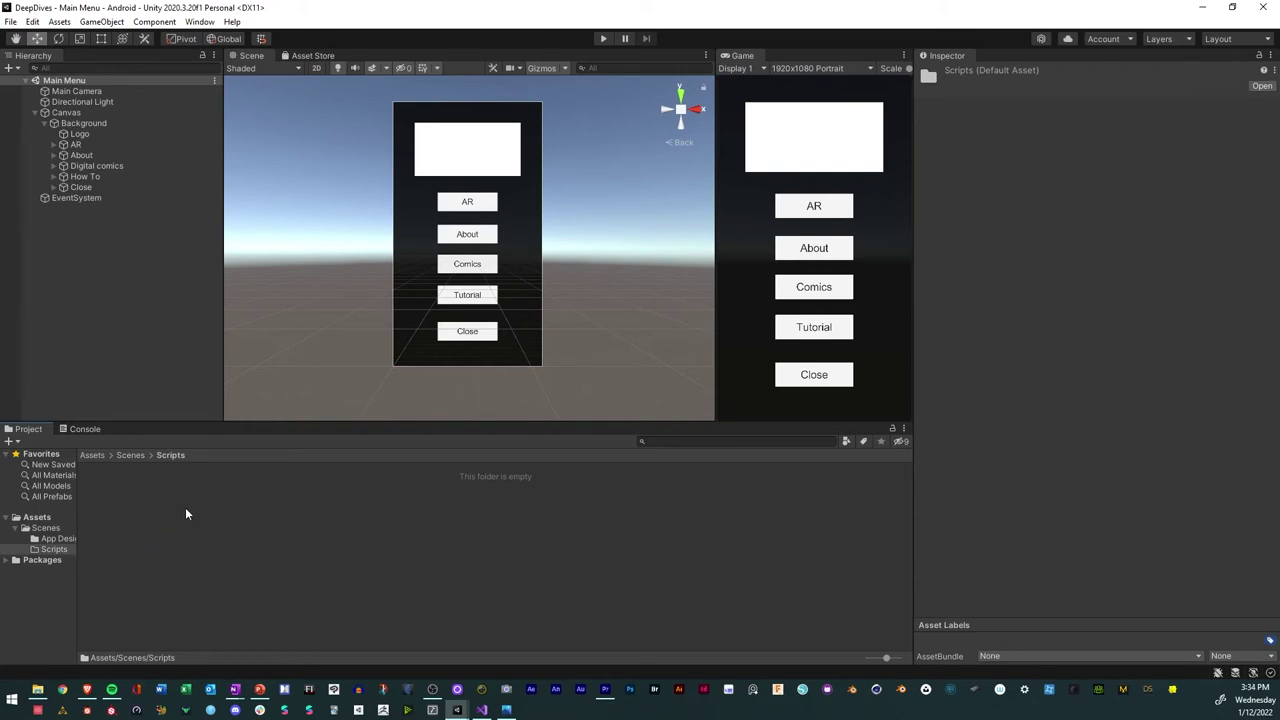
pyautogui.rightClick(185, 514)
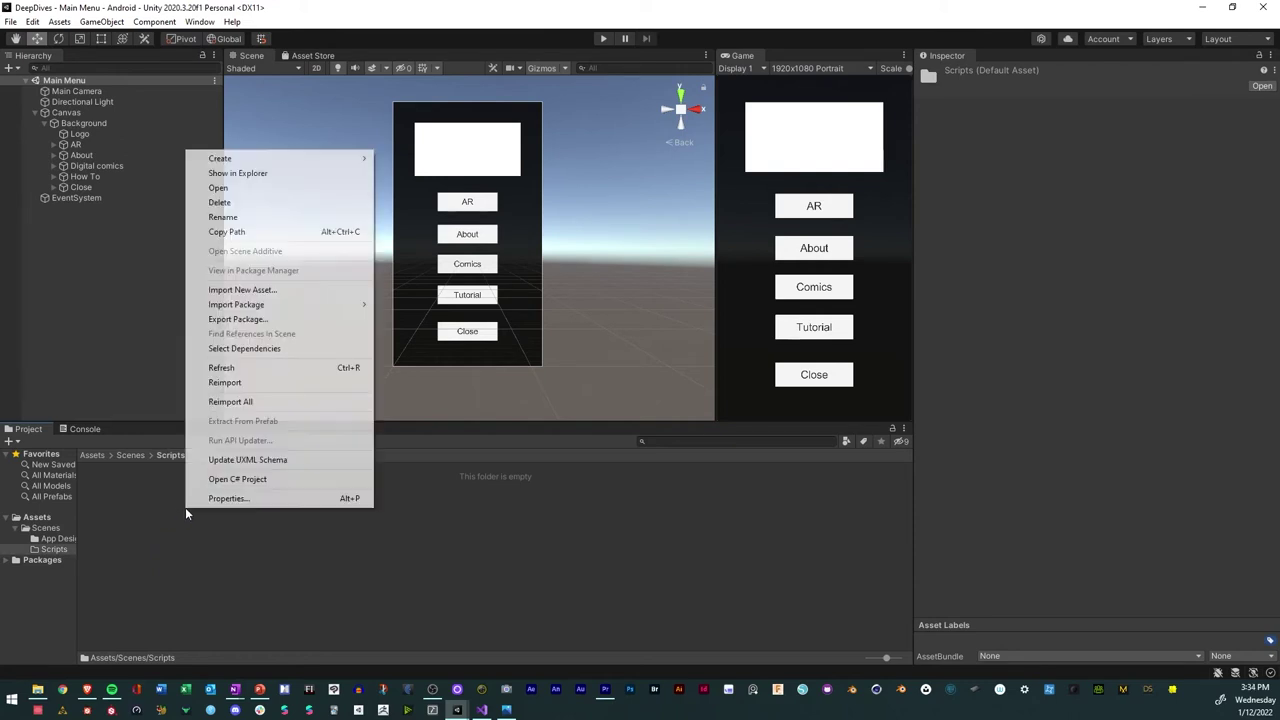
pyautogui.moveTo(322, 167)
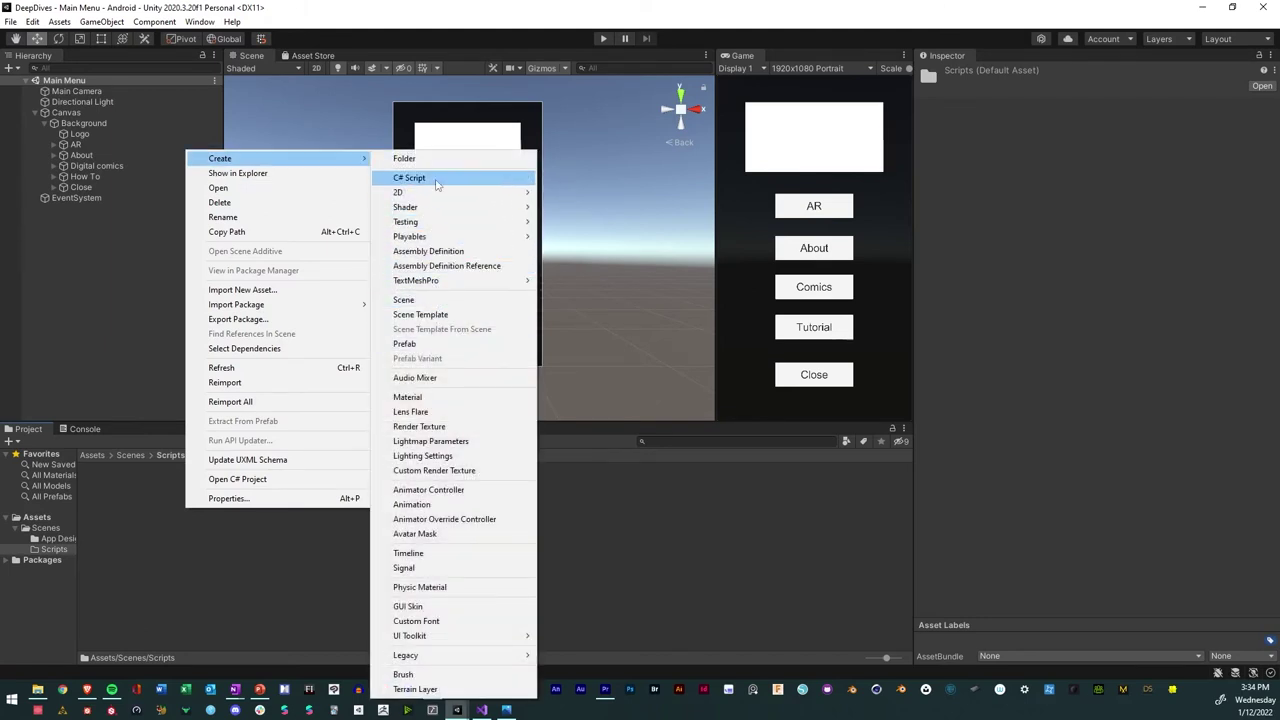
pyautogui.click(430, 177)
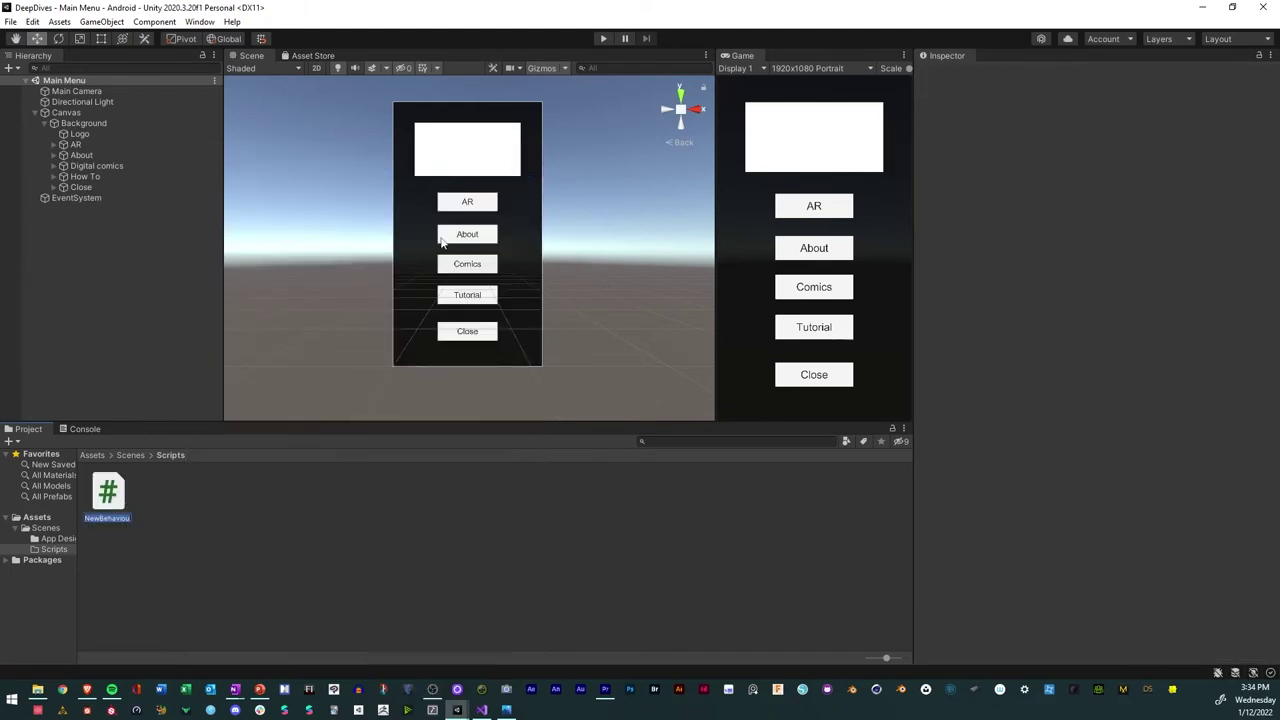
pyautogui.write('SceneLoader')
pyautogui.press('Return')
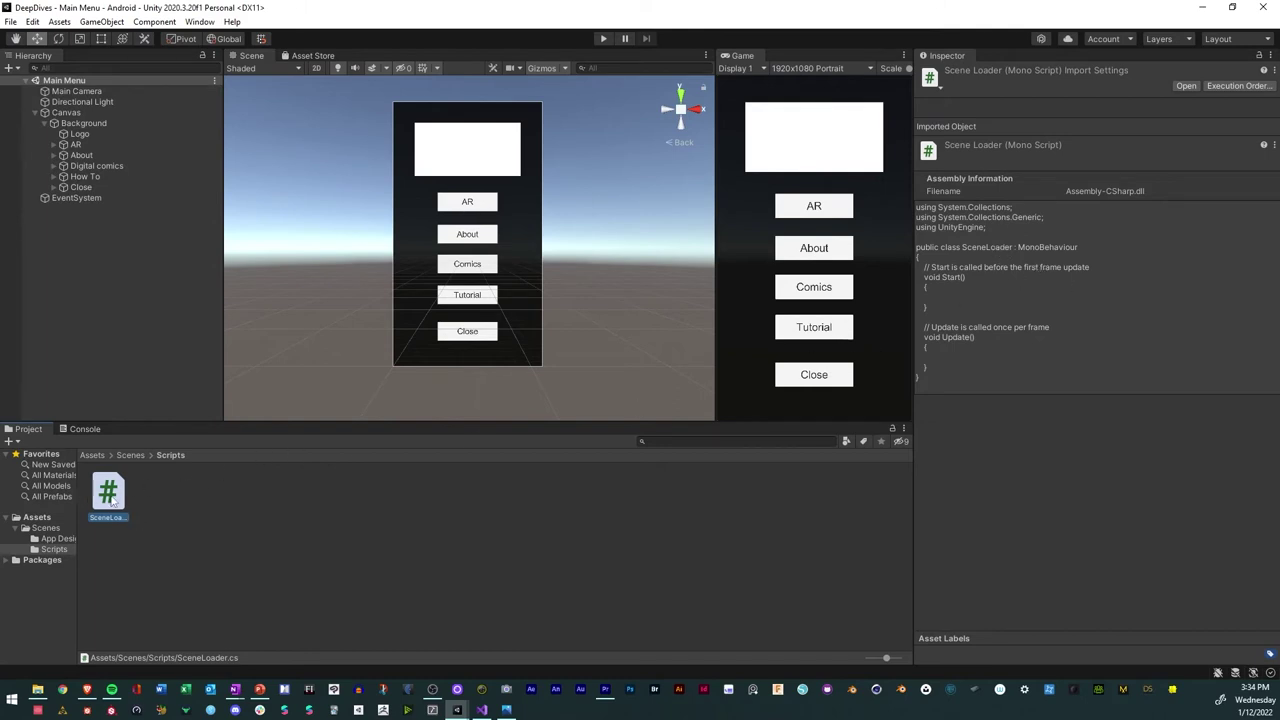
# Open the SceneLoader script in Visual Studio and add "using UnityEngine.SceneManagement;" below the existing using directives
pyautogui.doubleClick(108, 493)
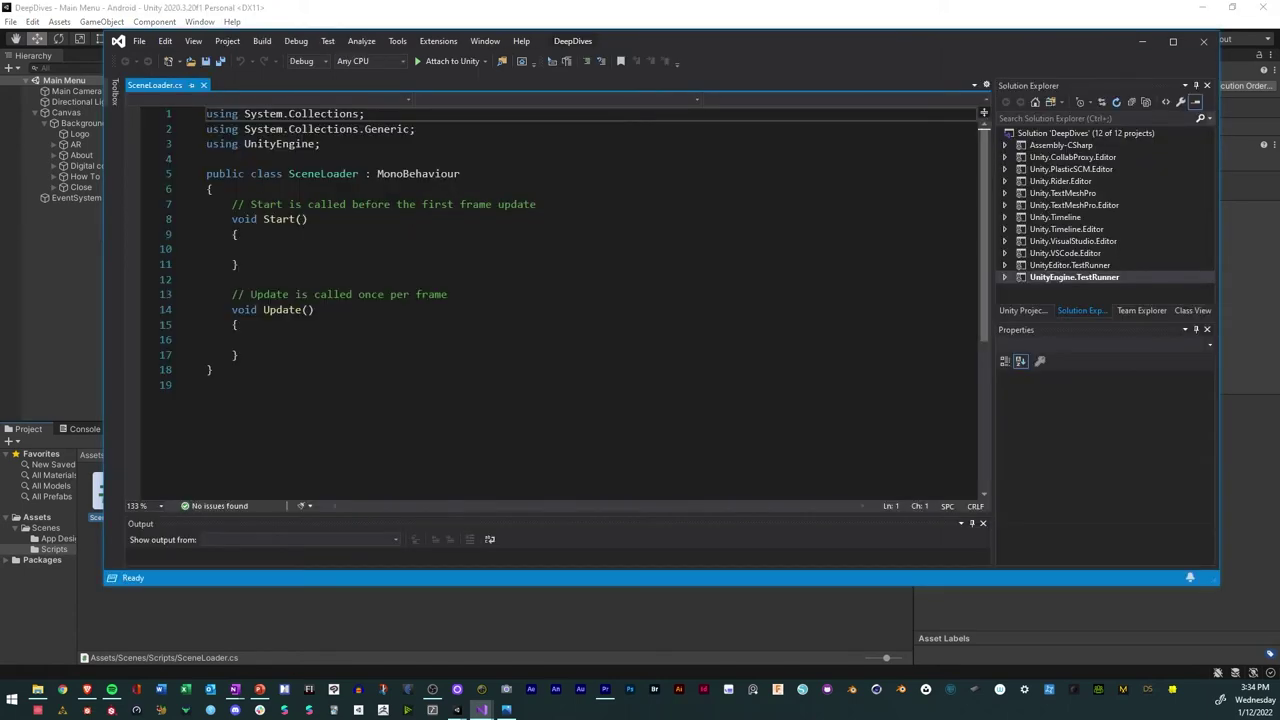
pyautogui.click(322, 144)
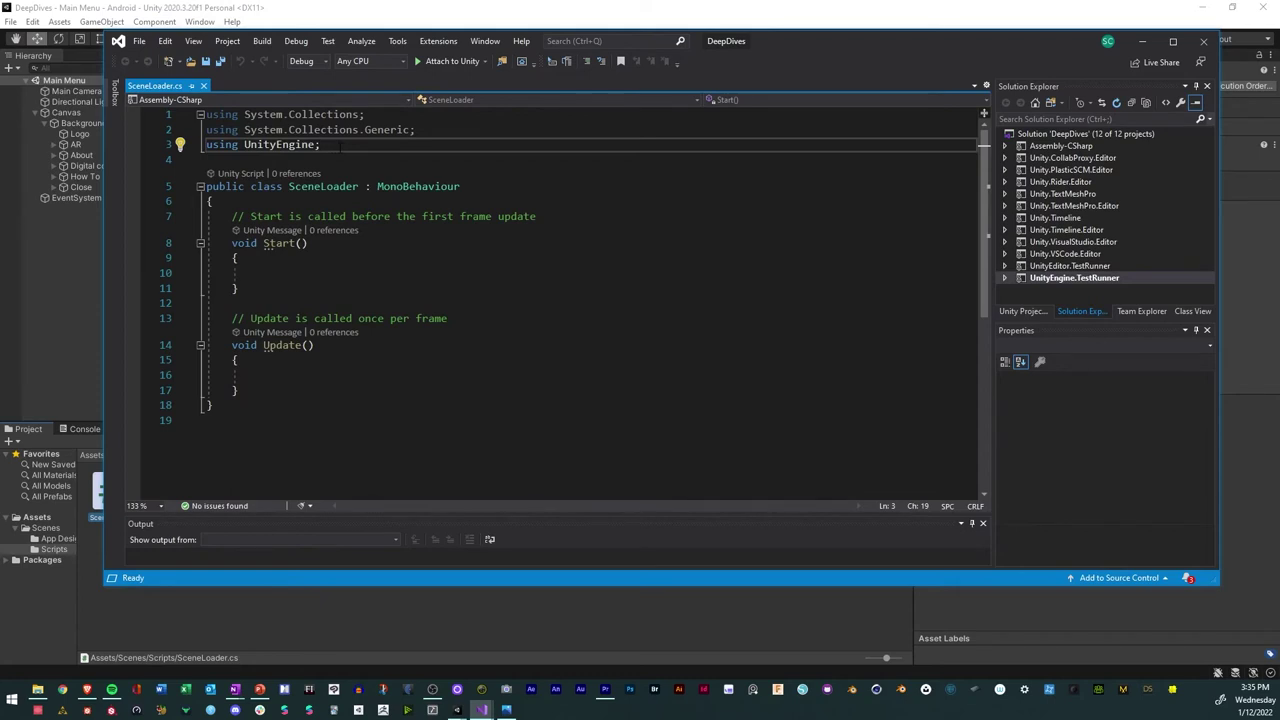
pyautogui.press('Return')
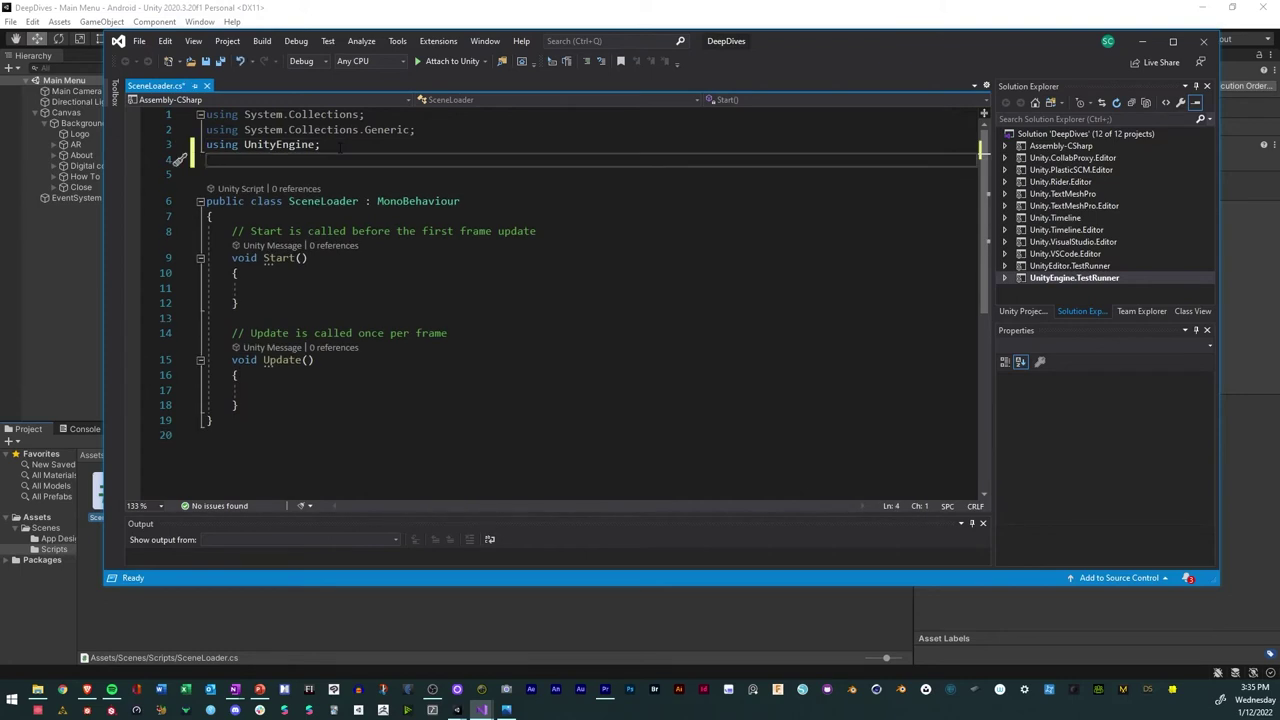
pyautogui.write('using')
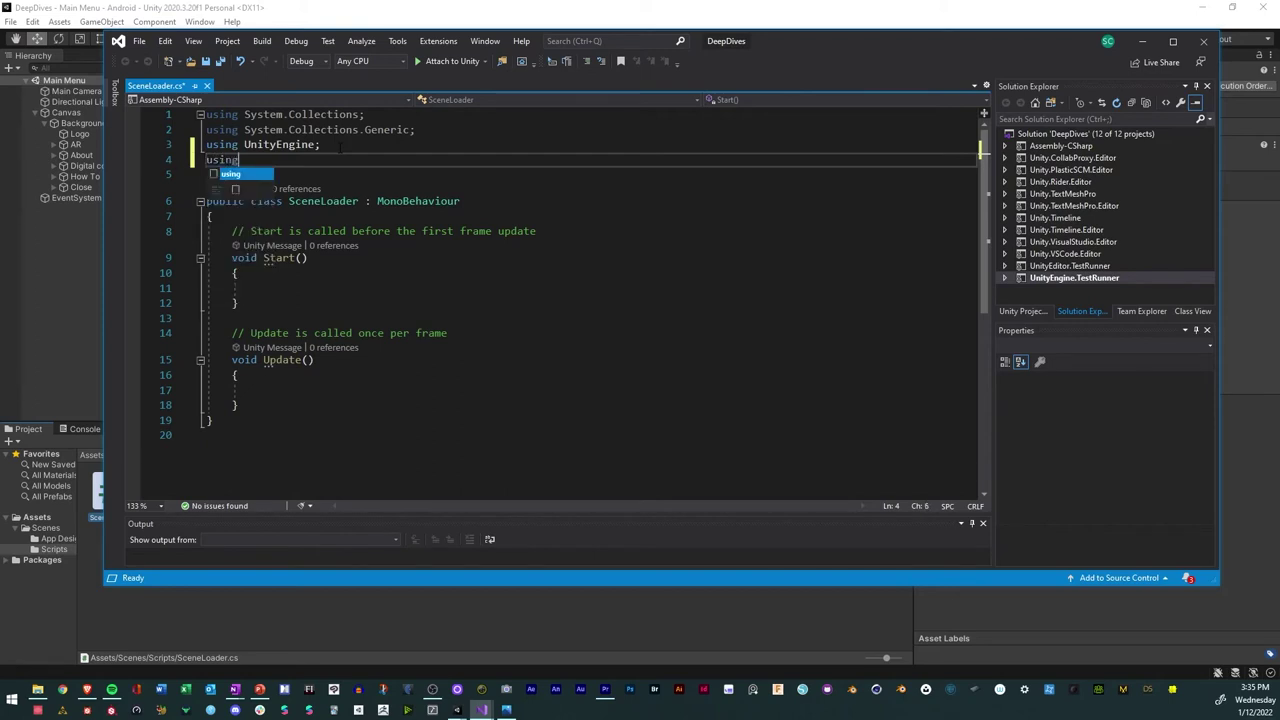
pyautogui.write(' Unity')
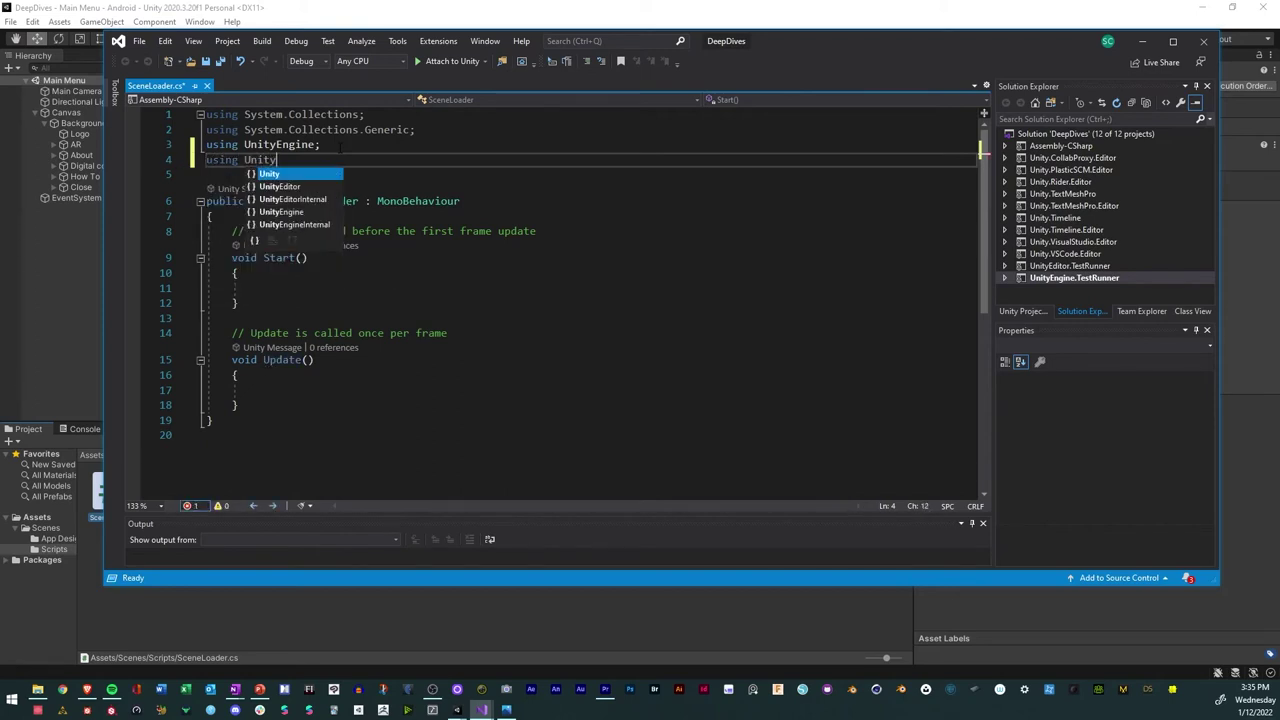
pyautogui.press('Down')
pyautogui.press('Down')
pyautogui.press('Down')
pyautogui.press('Tab')
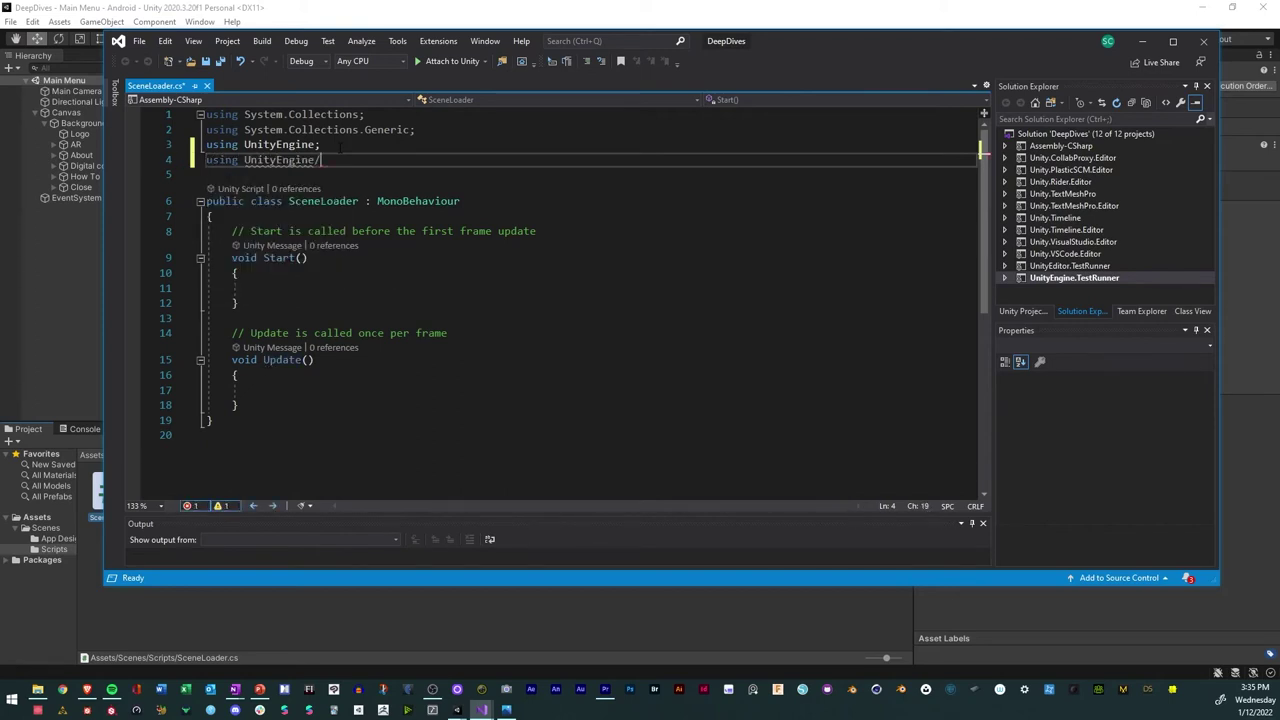
pyautogui.write('.Scene')
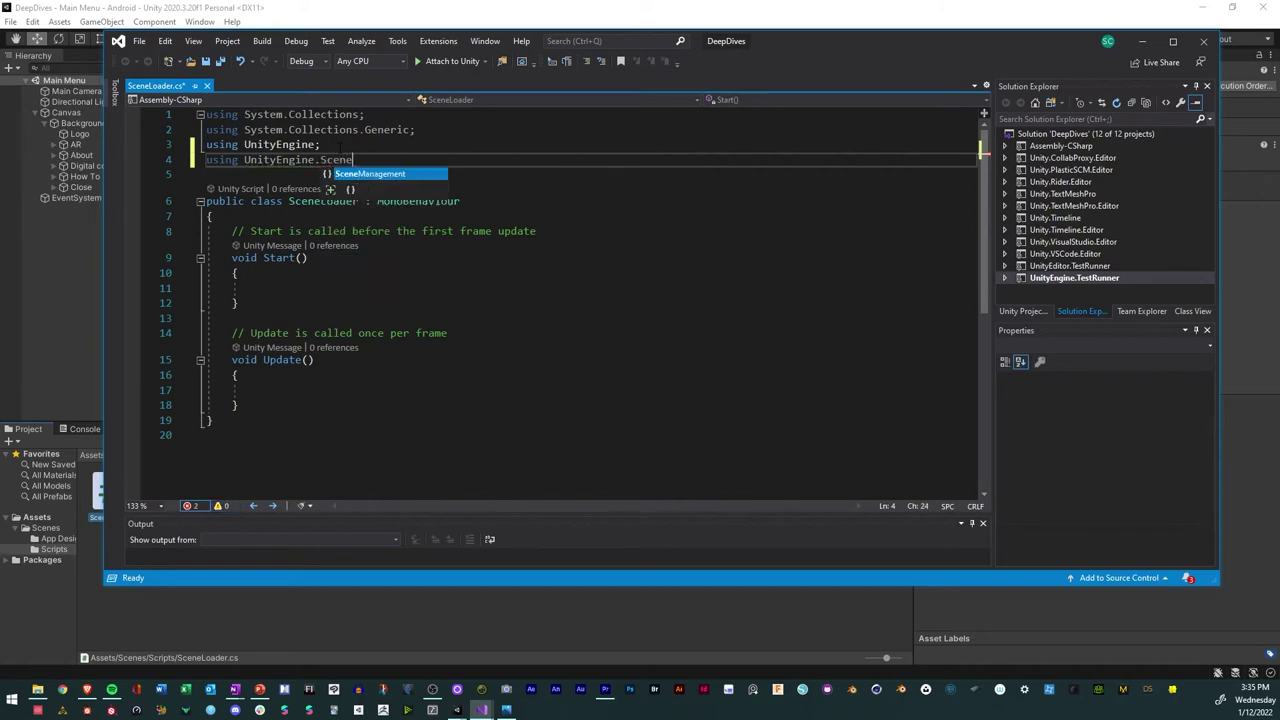
pyautogui.press('Tab')
pyautogui.write(';')
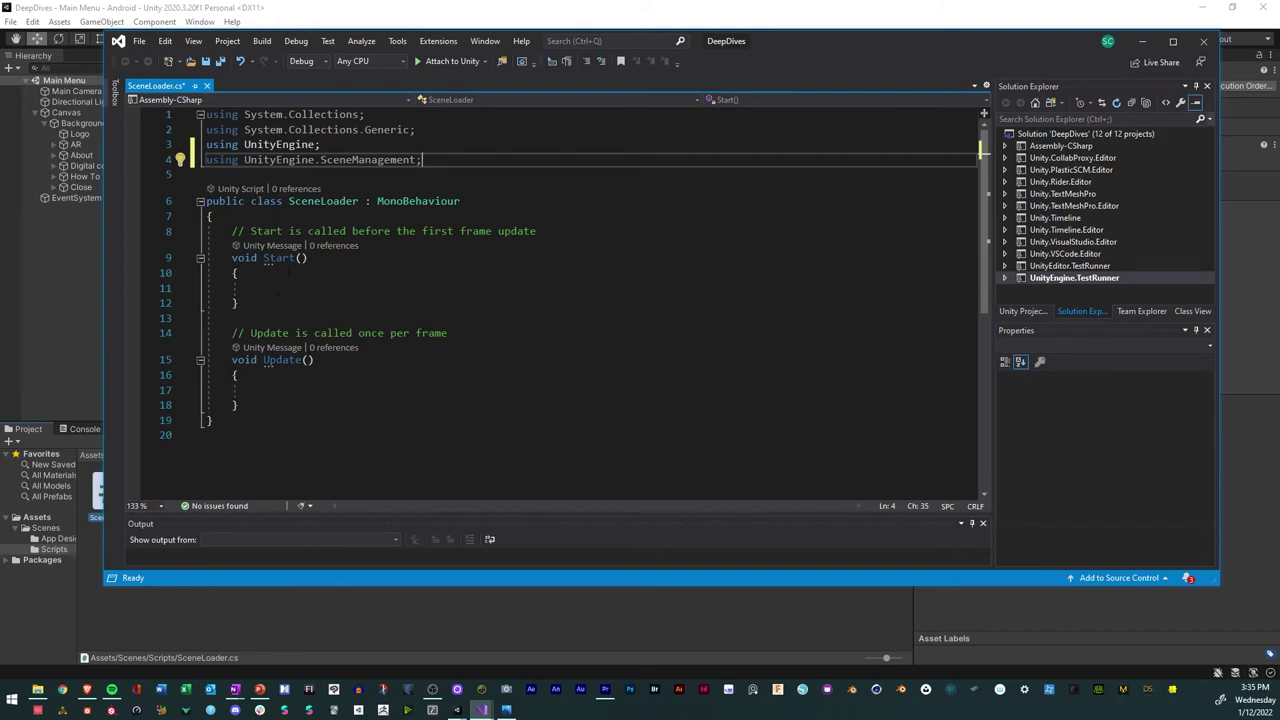
# Add two blank lines at the end of the SceneLoader class and delete the default Start and Update methods with their comments
pyautogui.click(289, 403)
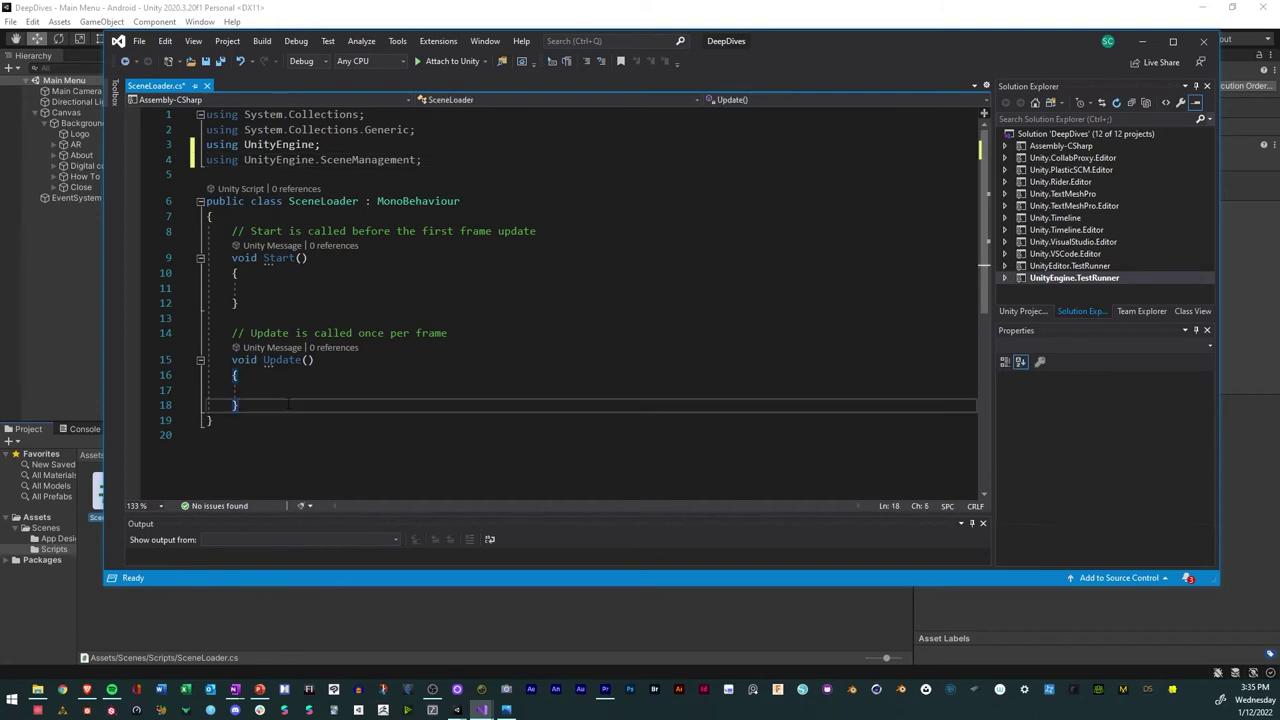
pyautogui.press('Return')
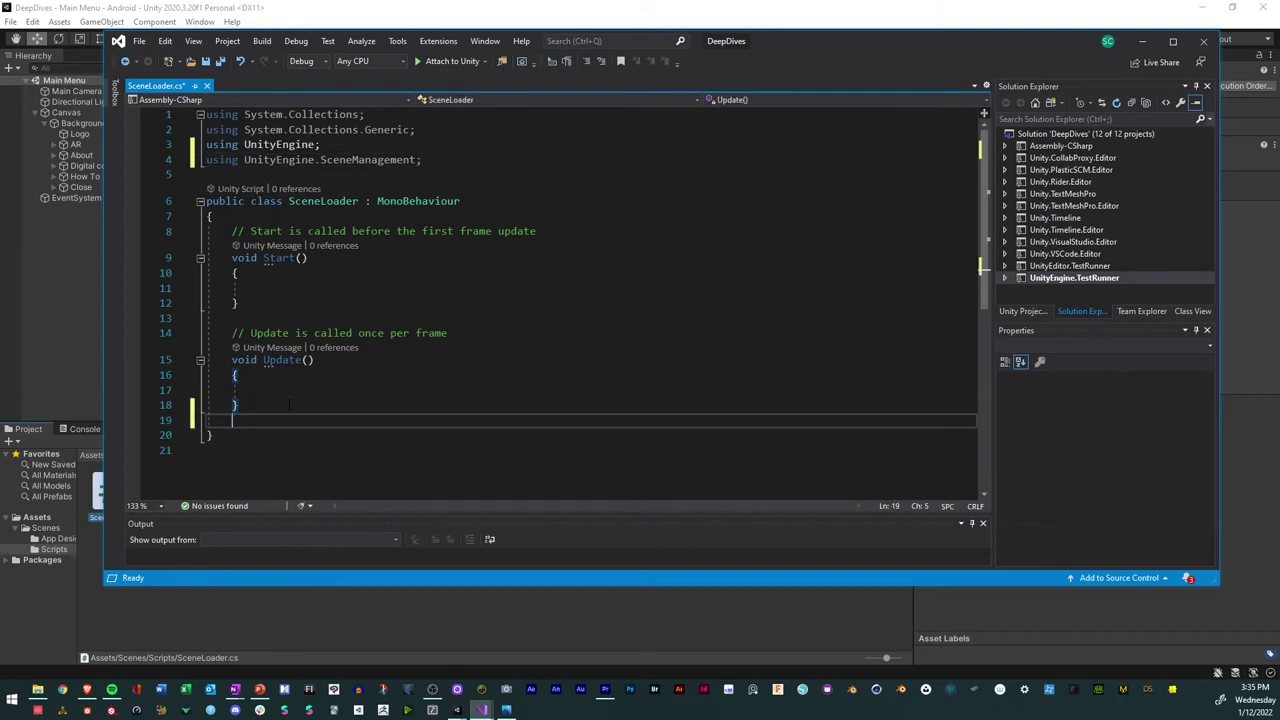
pyautogui.press('Return')
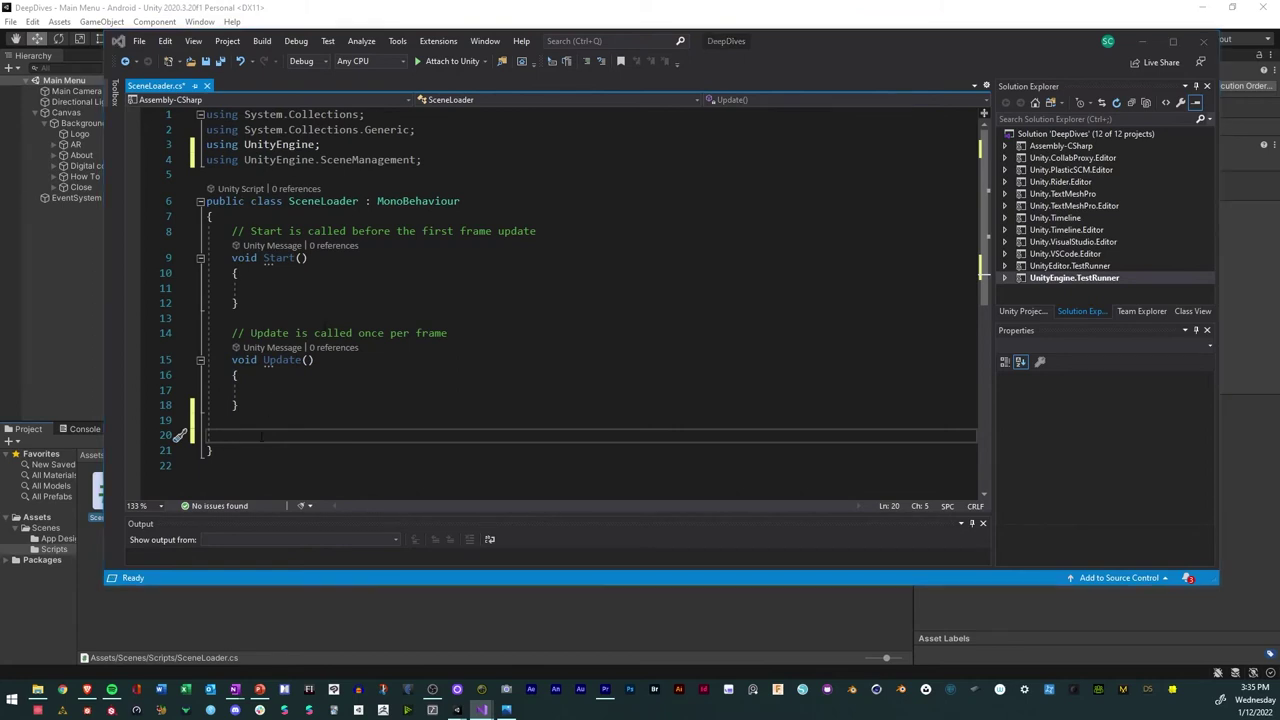
pyautogui.moveTo(268, 408); pyautogui.dragTo(170, 238)
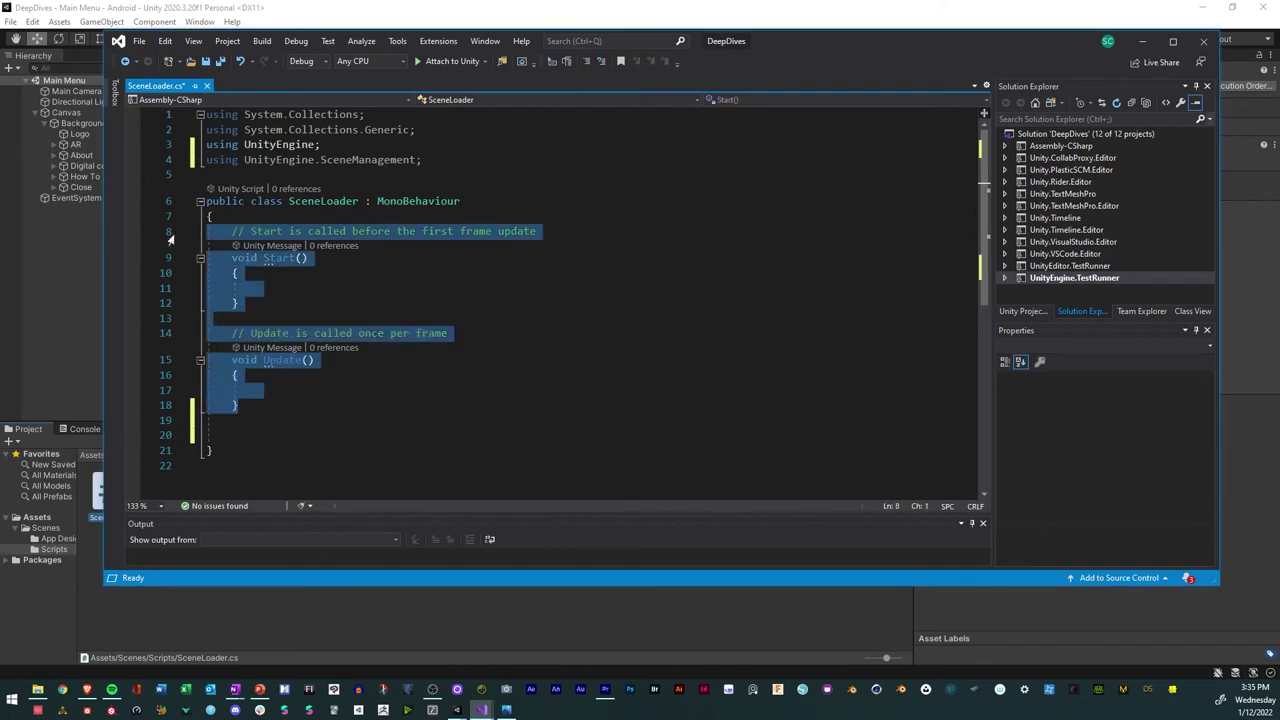
pyautogui.press('Delete')
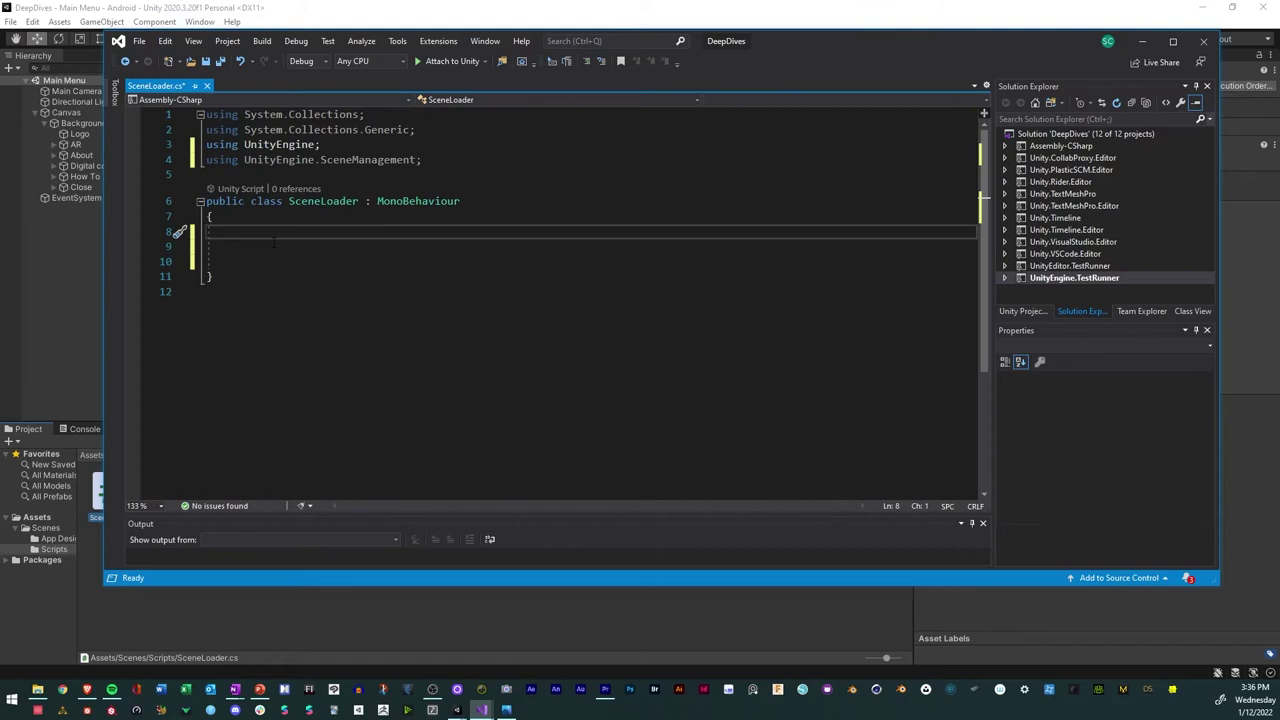
# Declare the method "public void SceneLoader(int SceneIndex)" in the class and give it an empty body in braces
pyautogui.write('publ')
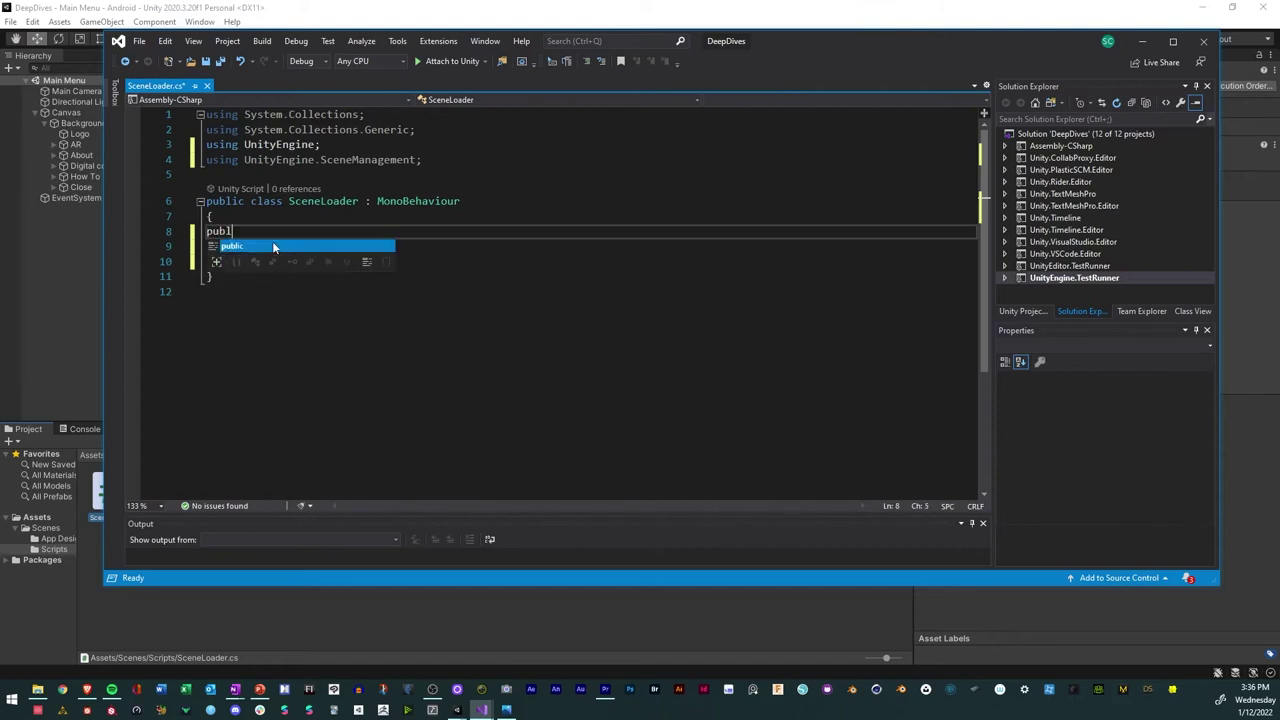
pyautogui.write('ic vo')
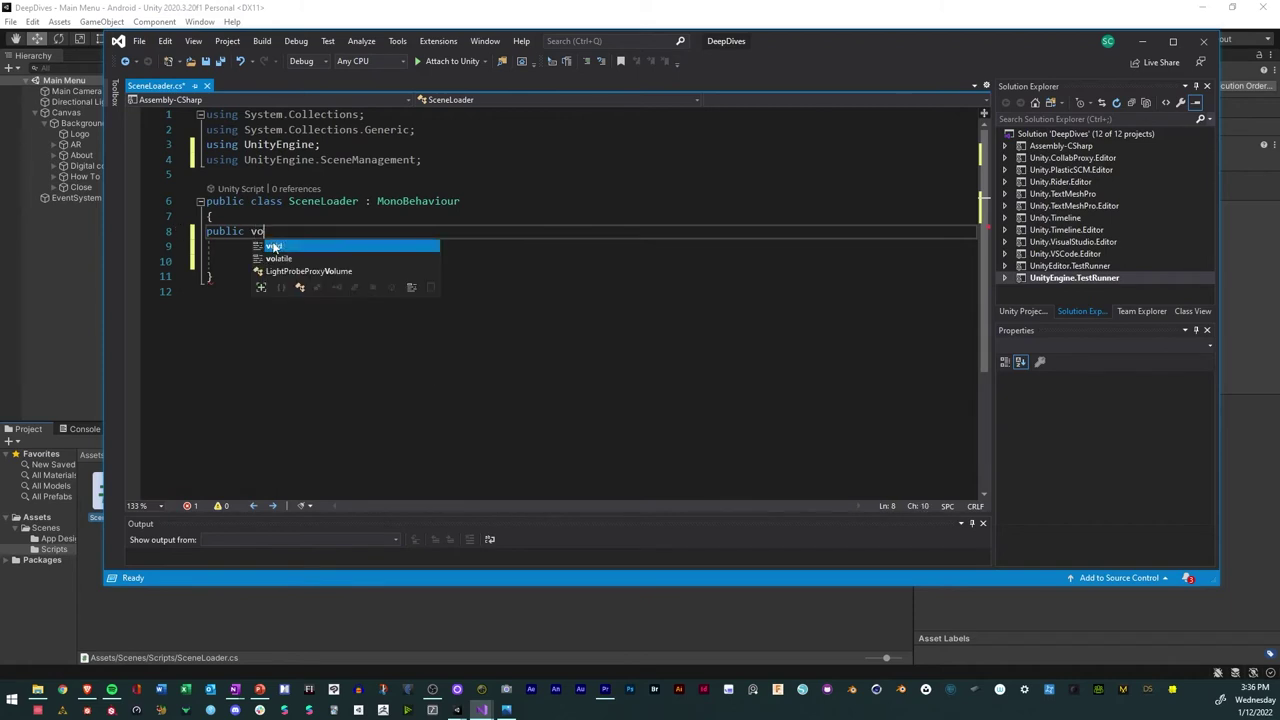
pyautogui.write('id Scen')
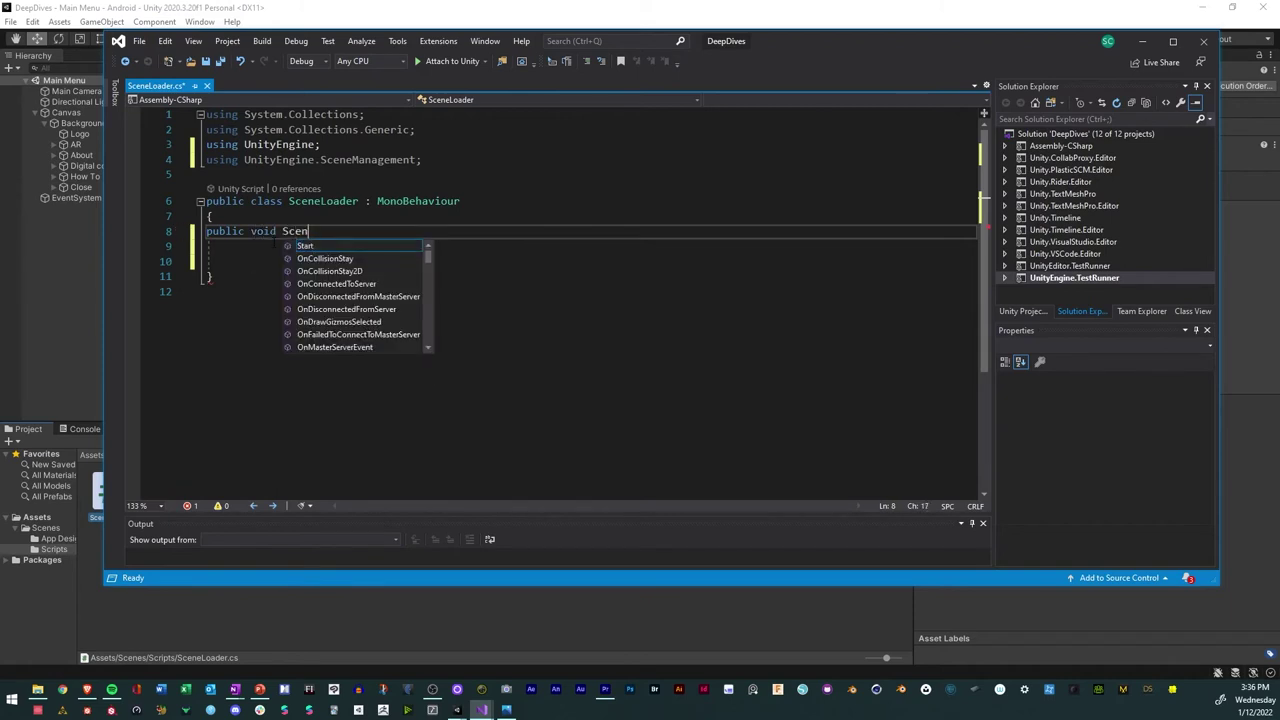
pyautogui.write('eLoader')
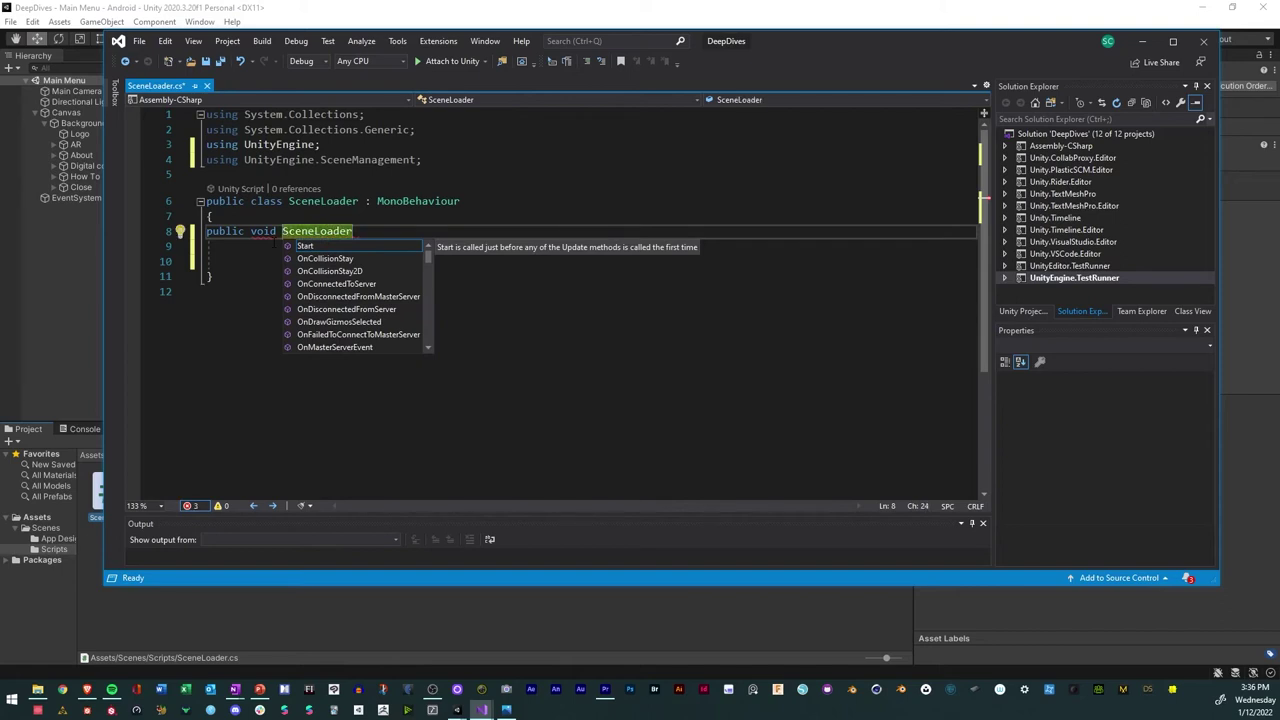
pyautogui.write('(')
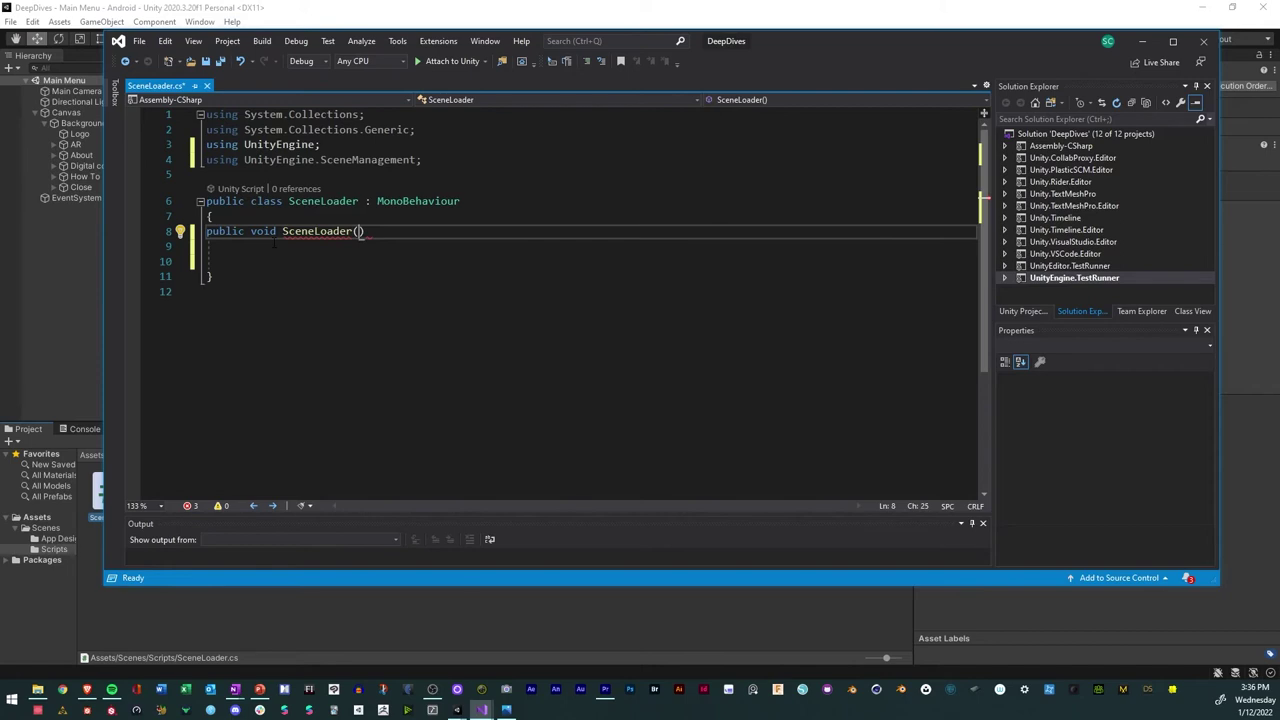
pyautogui.scroll(-1, 274, 241)
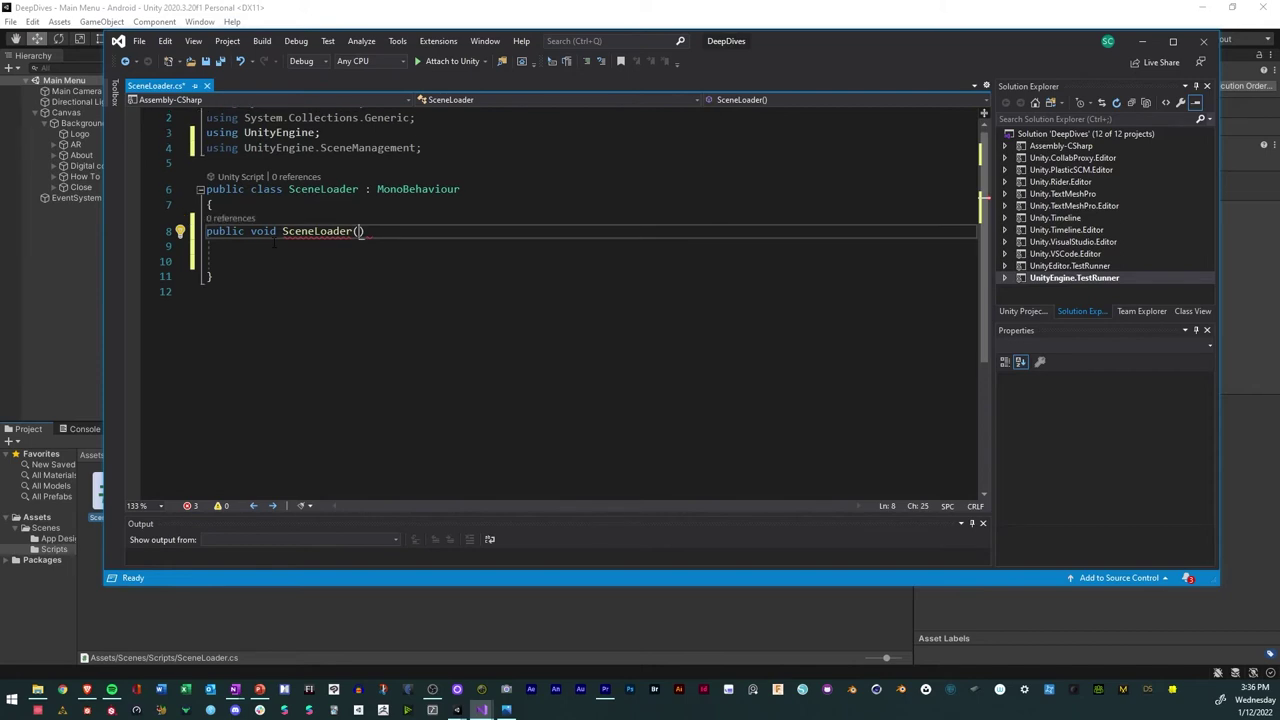
pyautogui.write('int SceneIndex)')
pyautogui.press('Return')
pyautogui.write('{')
pyautogui.press('Return')
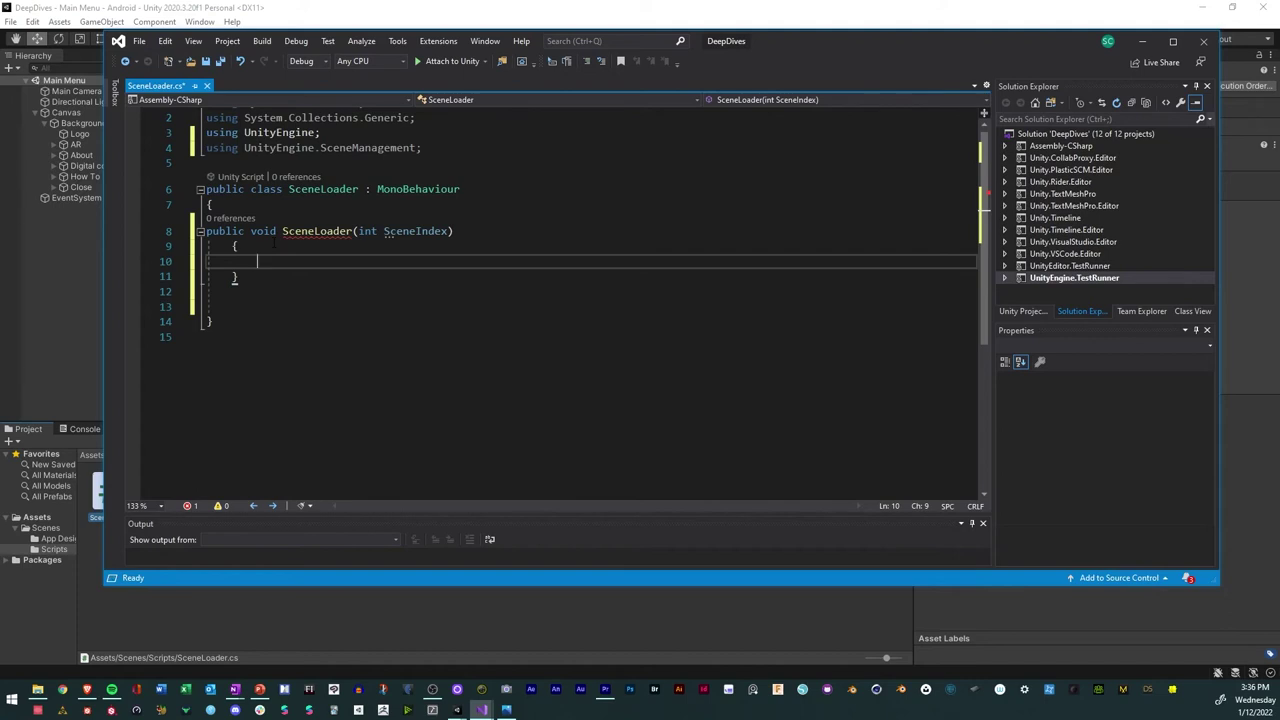
# Add the statement "SceneManager.LoadScene(SceneIndex);" to the body of the SceneLoader method
pyautogui.write('Scene')
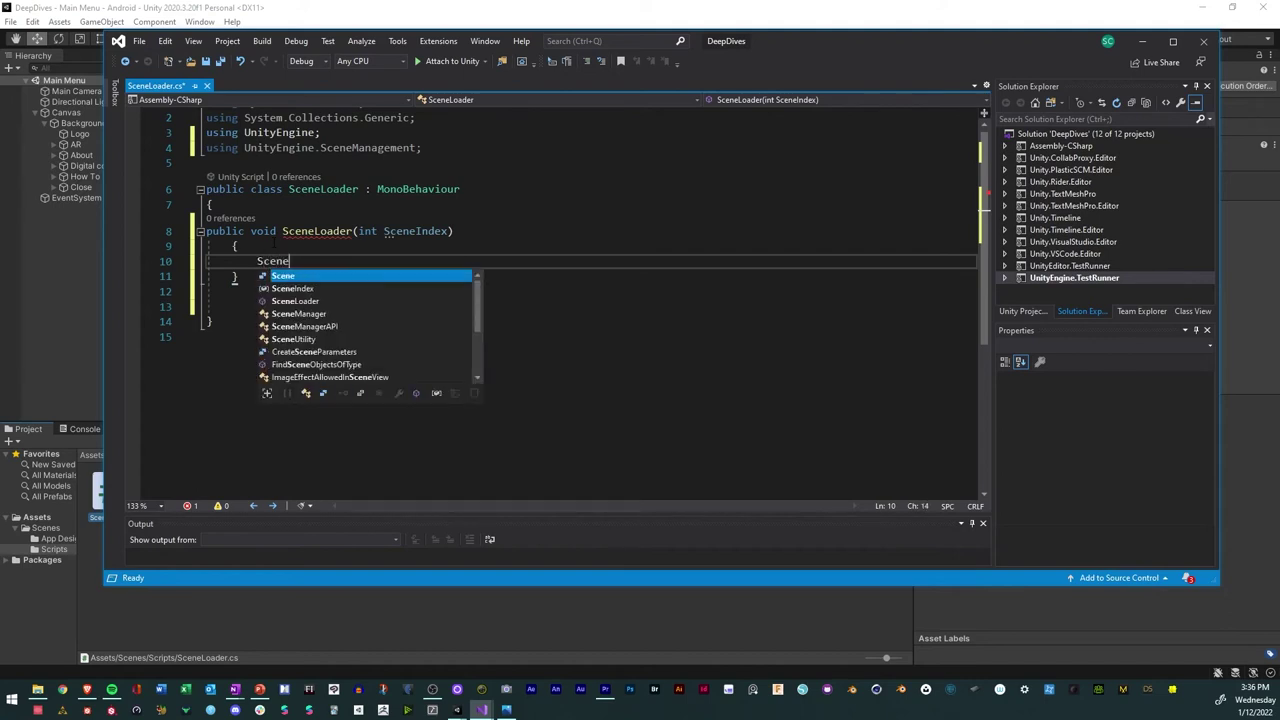
pyautogui.write('Mana')
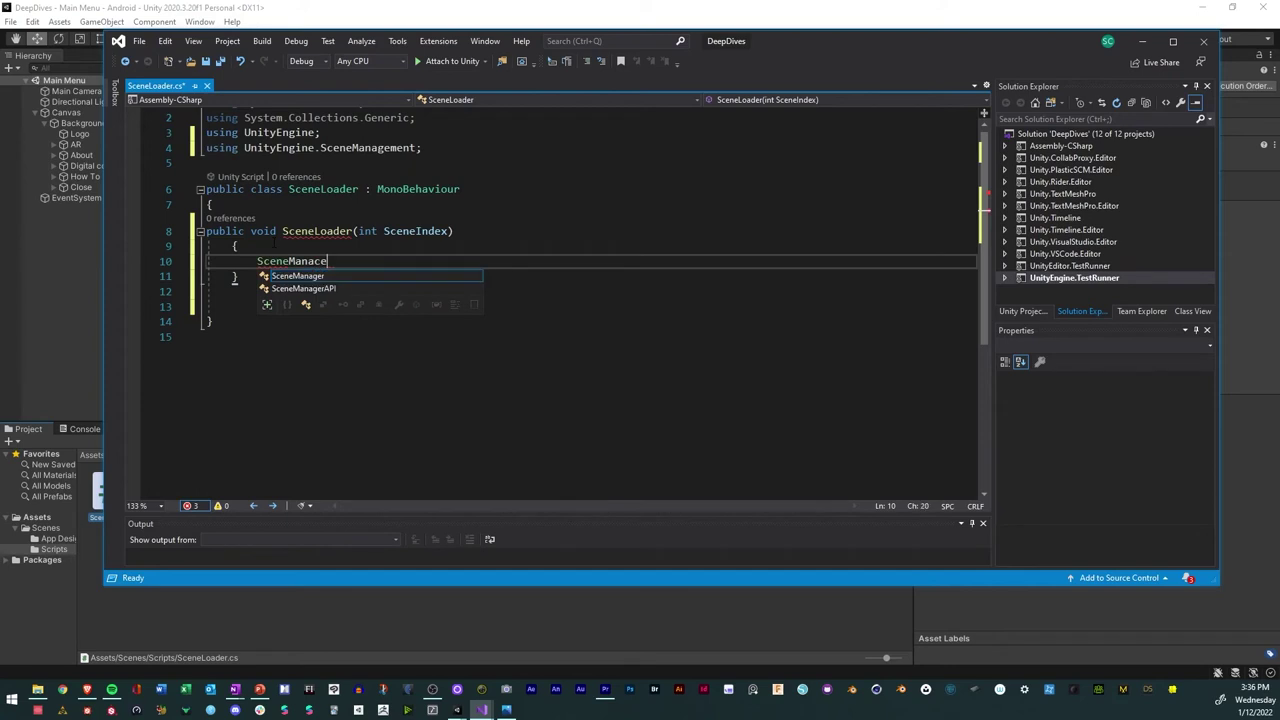
pyautogui.write('ger')
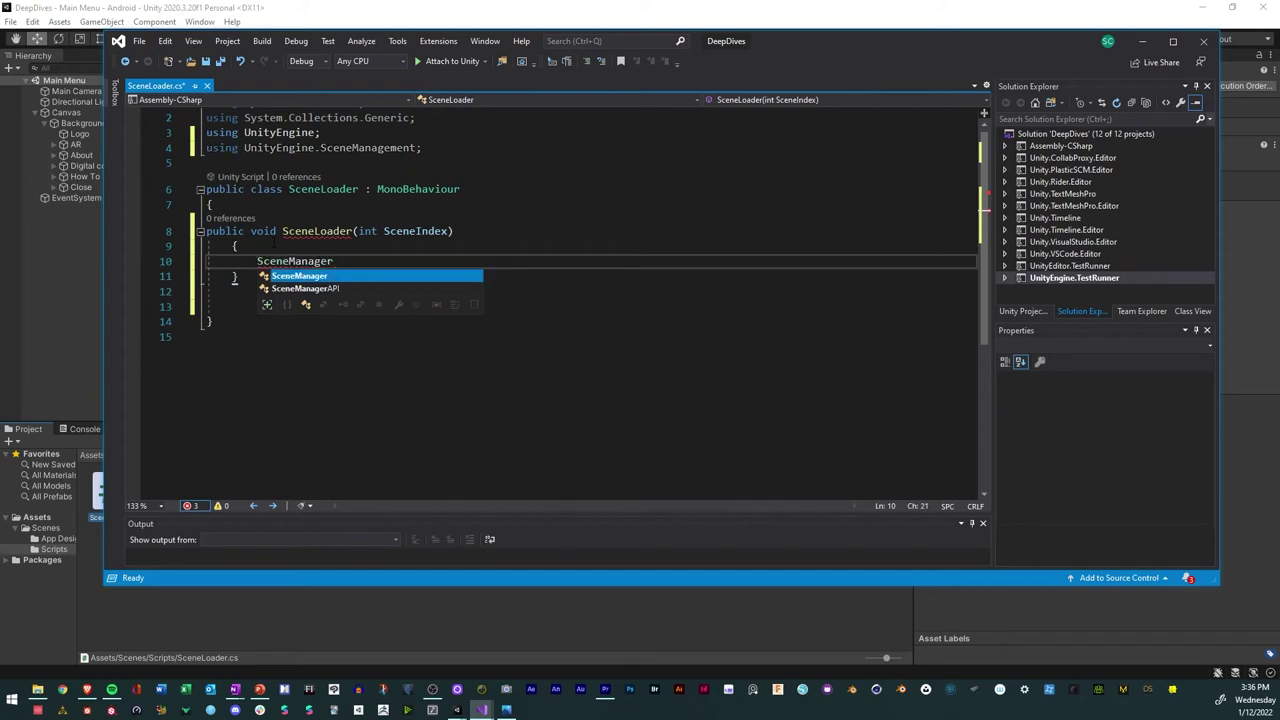
pyautogui.write('.')
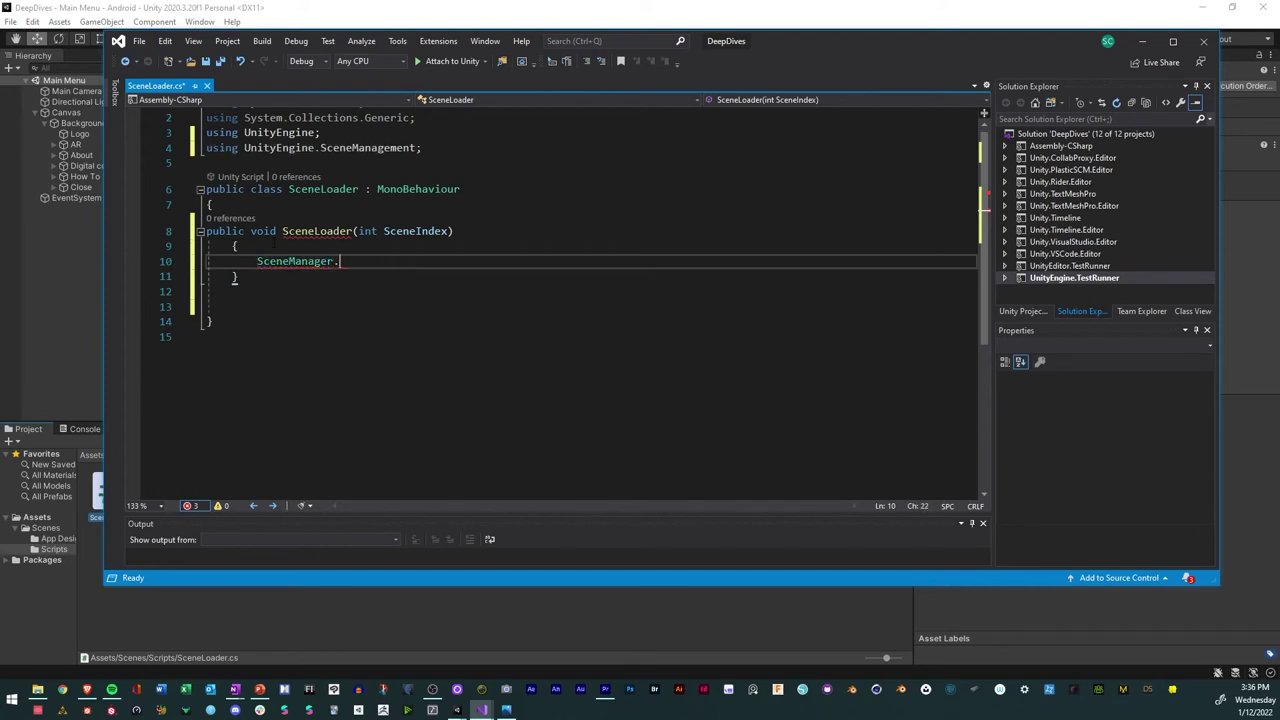
pyautogui.write('Loa')
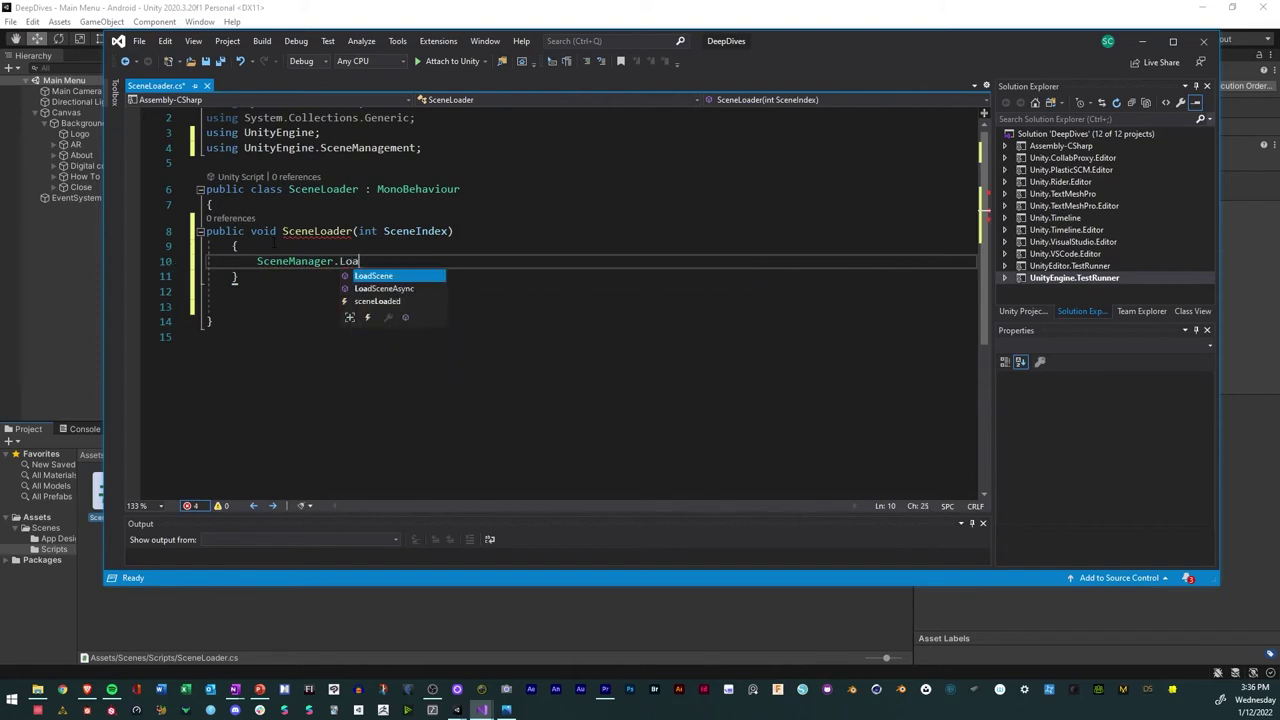
pyautogui.write('dScene')
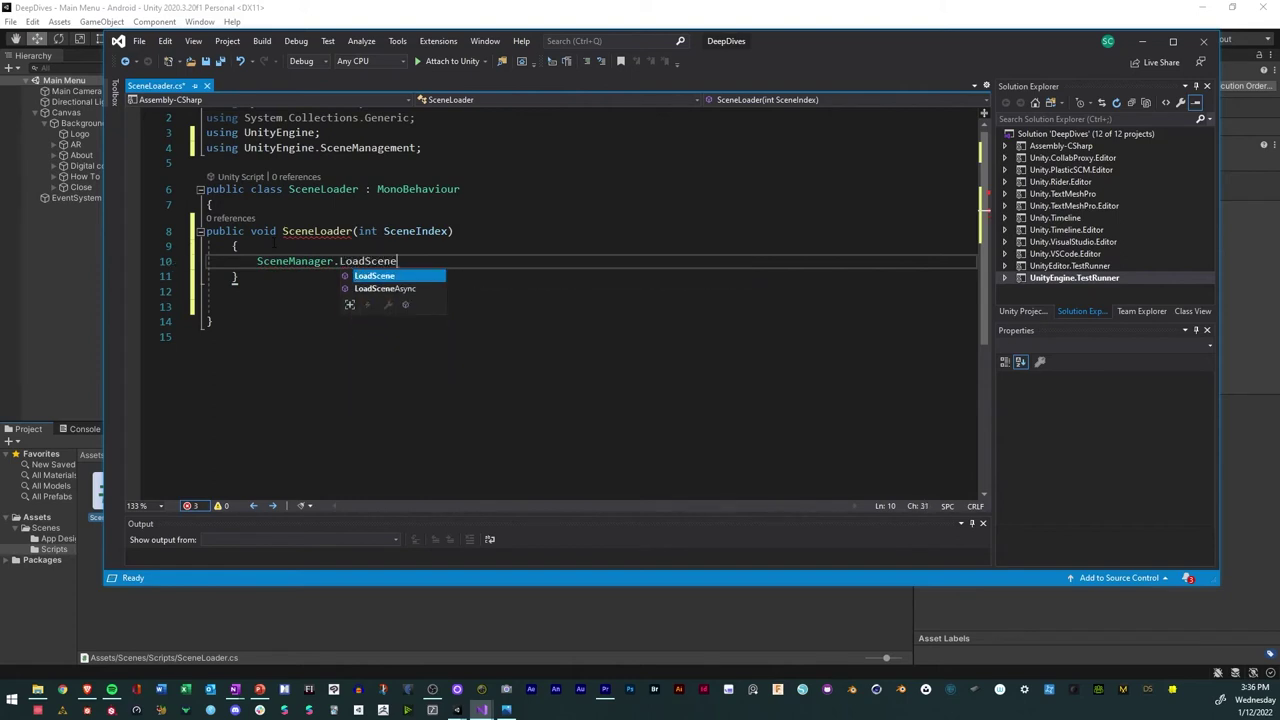
pyautogui.write('(')
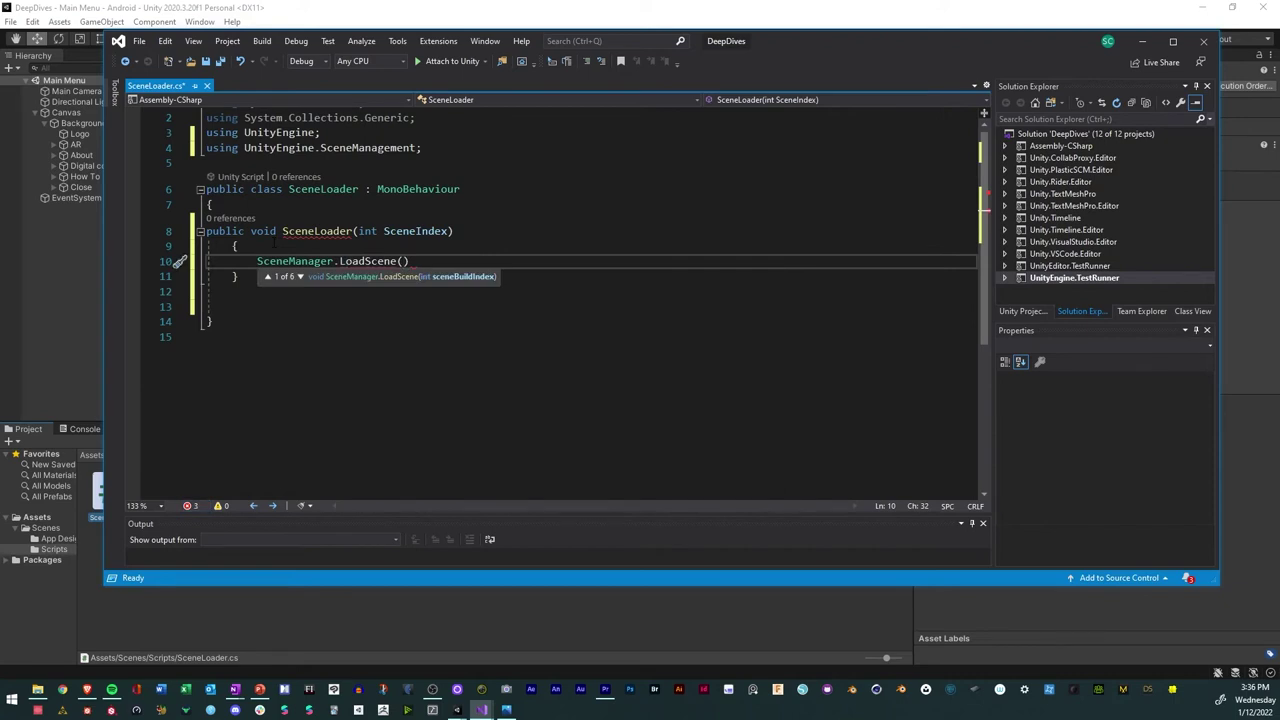
pyautogui.write('Scene')
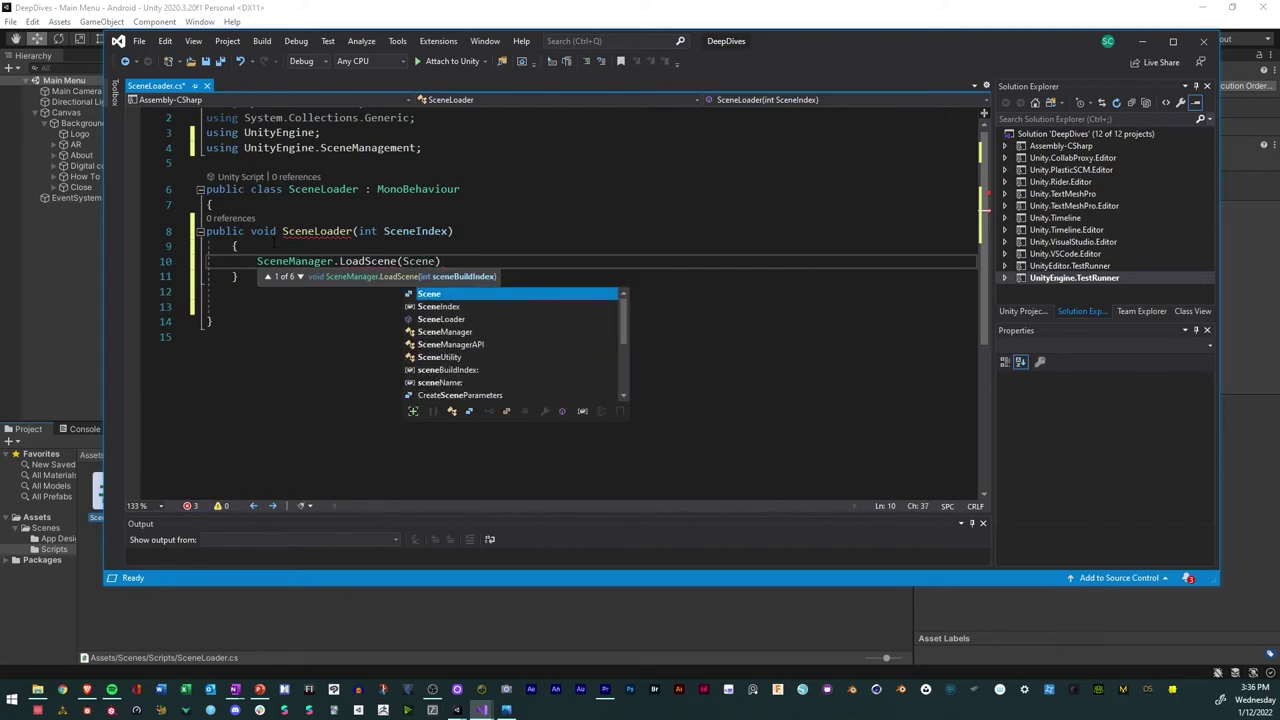
pyautogui.press('Tab')
pyautogui.click(273, 241)
pyautogui.write(');')
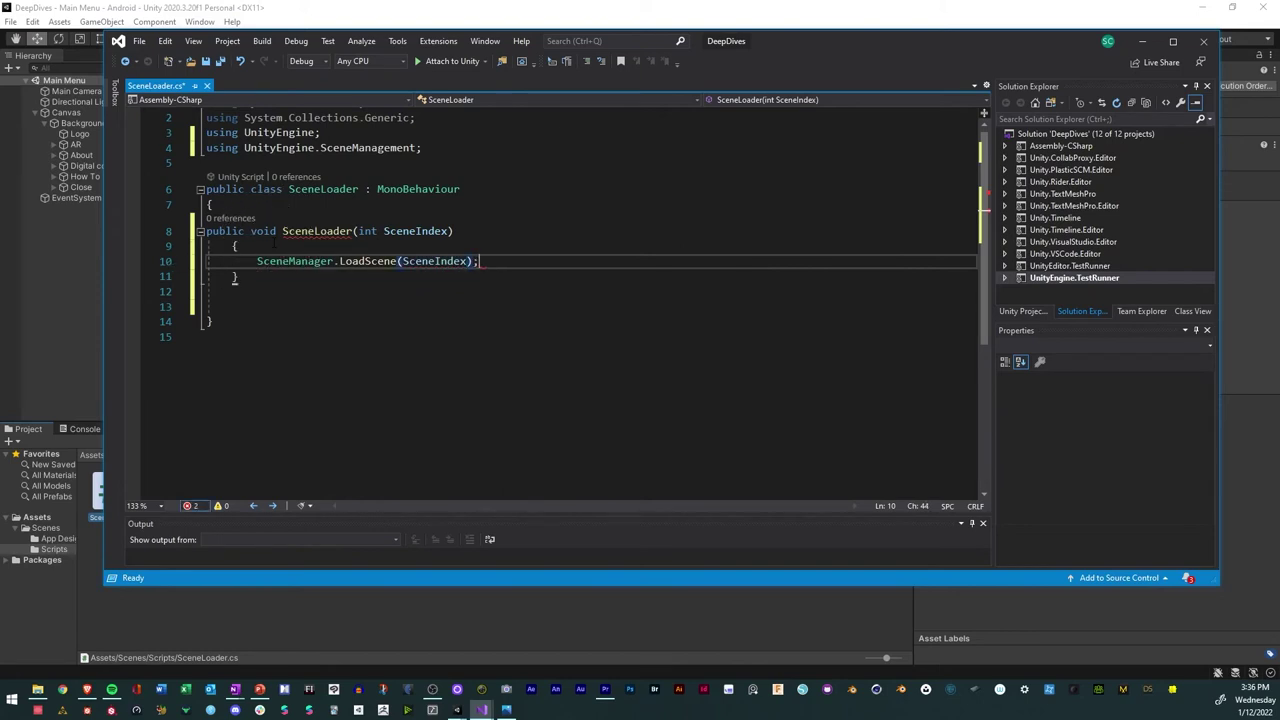
pyautogui.click(355, 320)
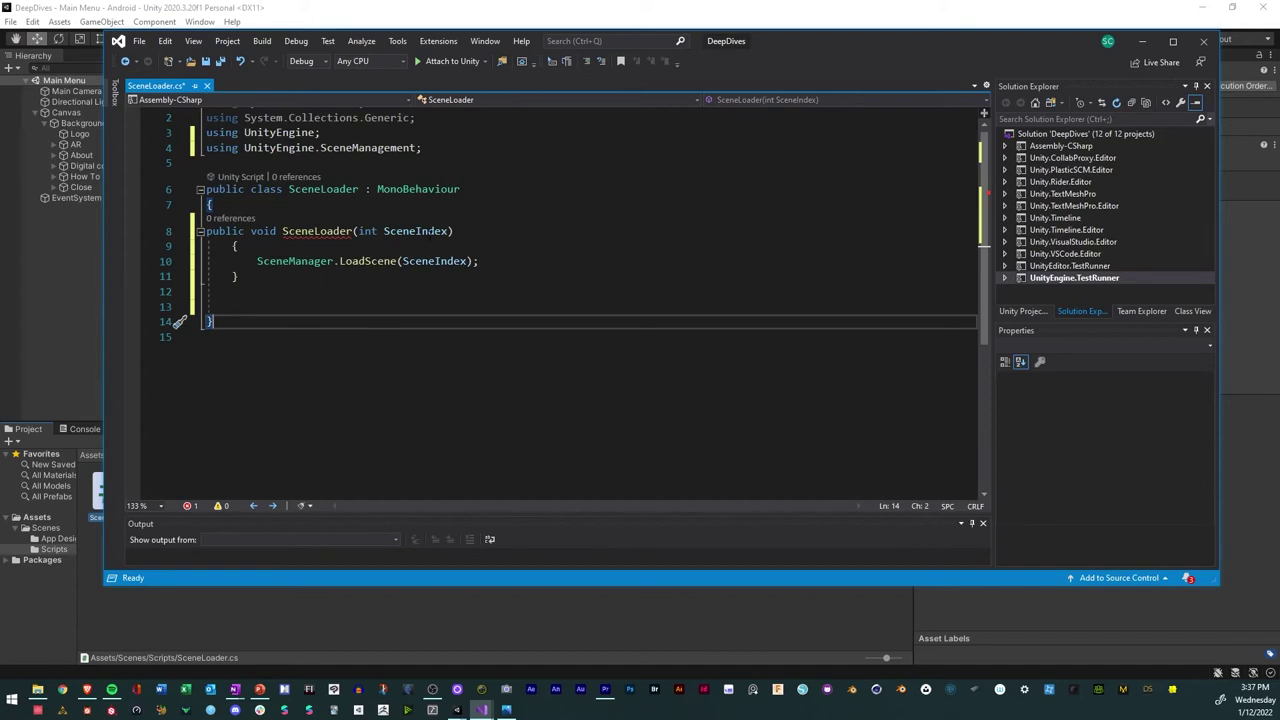
# Rename the method to Sceneloader with a lowercase "l" so it differs from the class name, and save the script
pyautogui.click(319, 231)
pyautogui.press('BackSpace')
pyautogui.write('l')
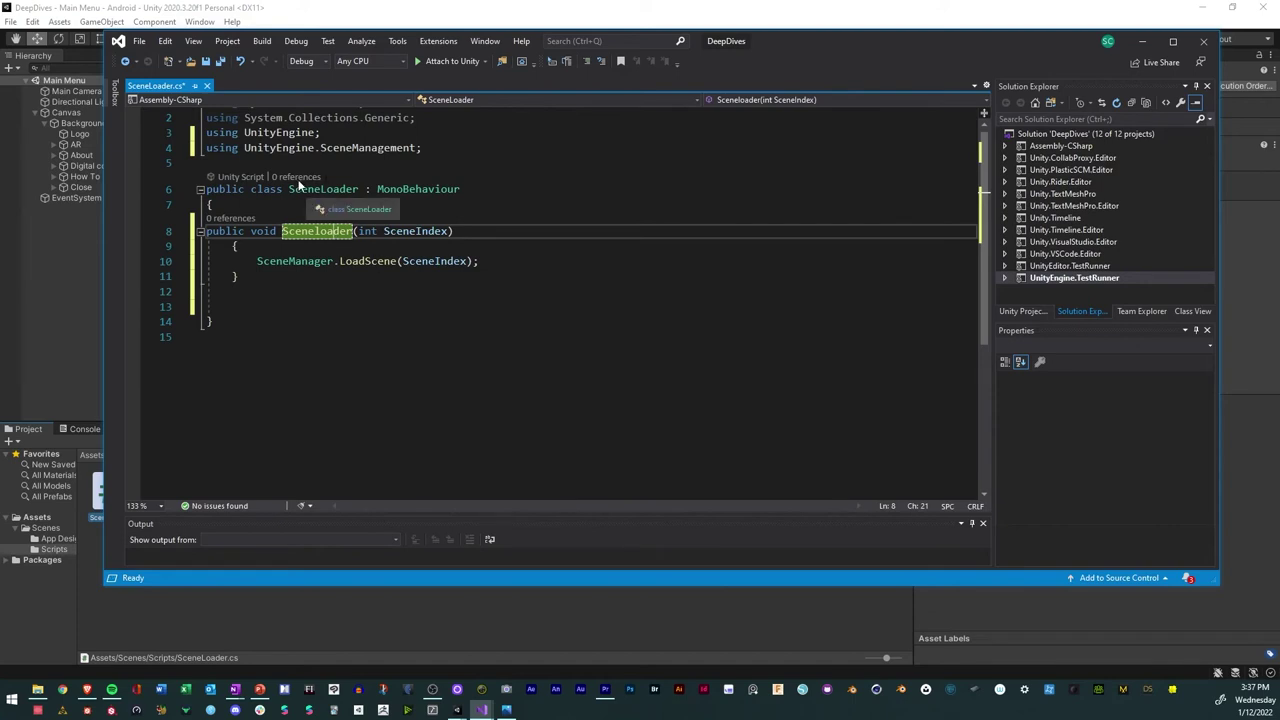
pyautogui.click(359, 189)
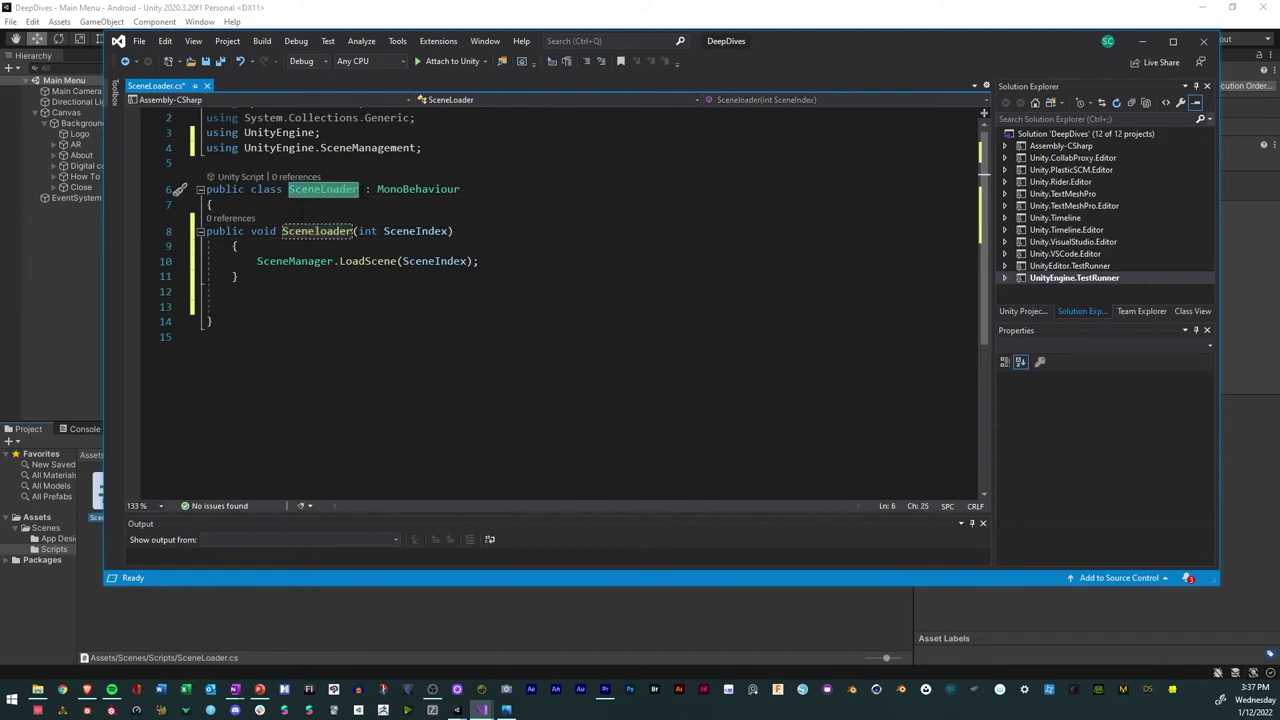
pyautogui.click(352, 231)
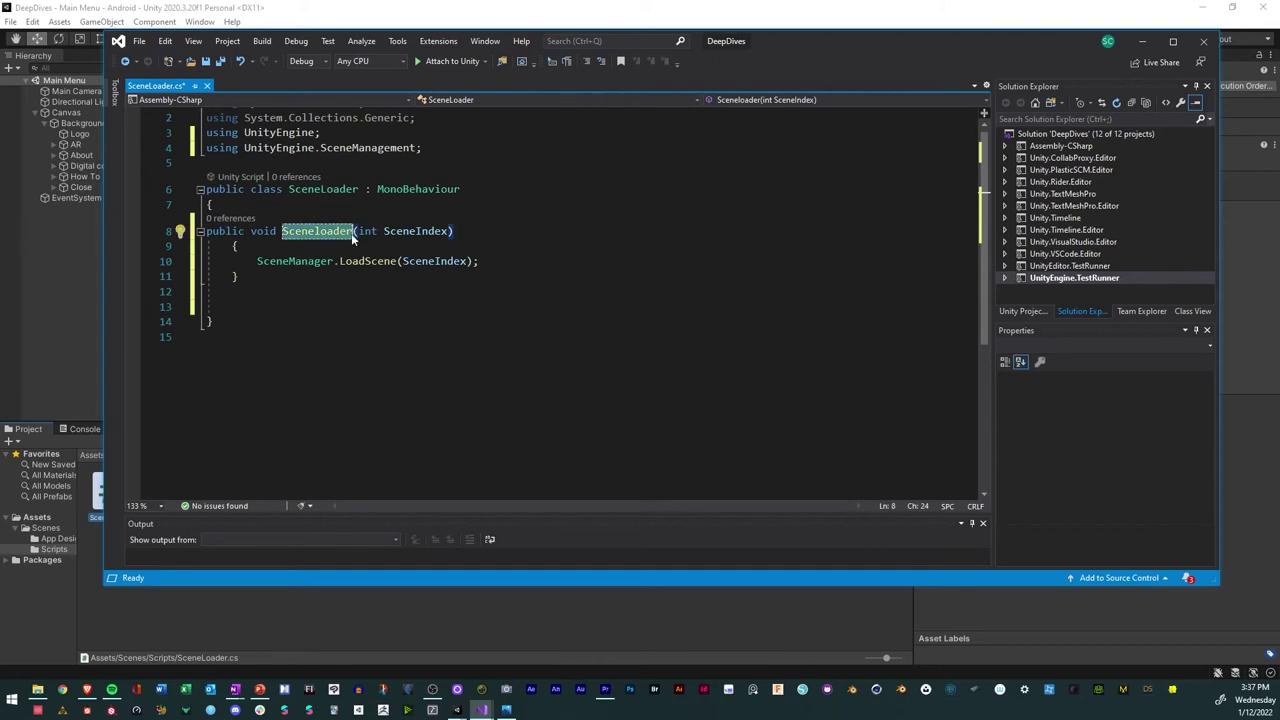
pyautogui.click(345, 311)
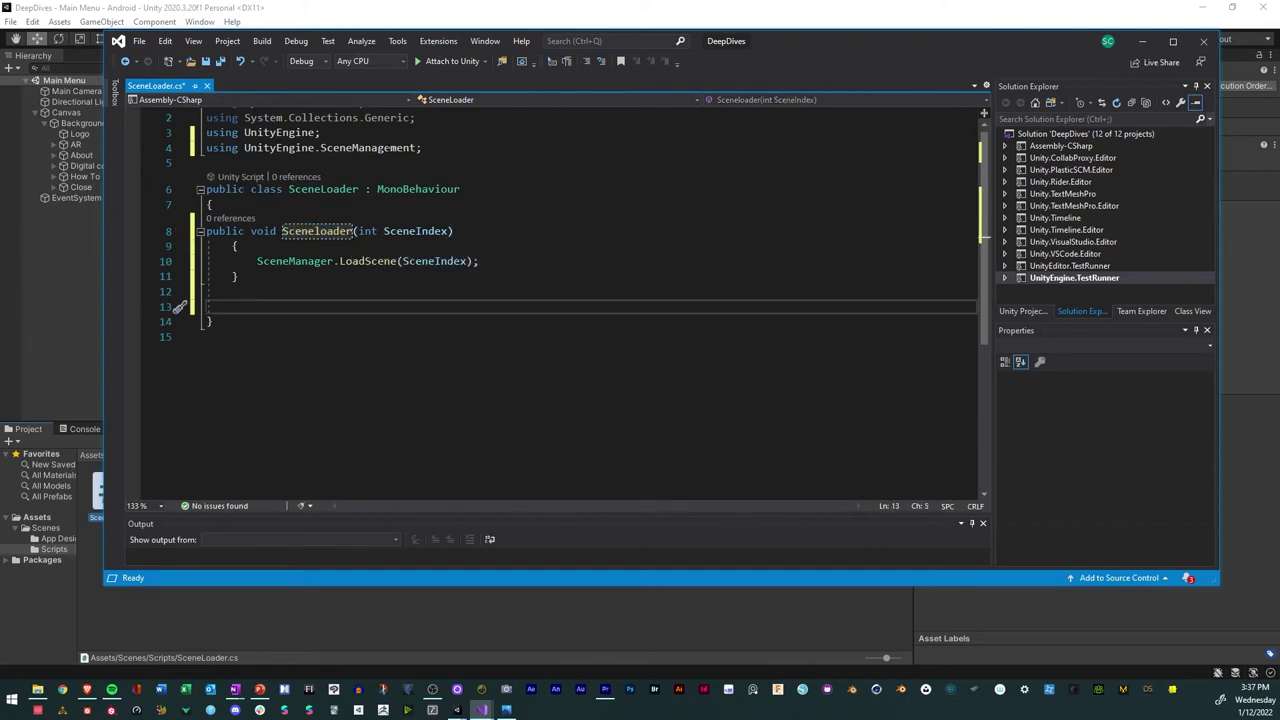
pyautogui.click(205, 62)
pyautogui.click(205, 62)
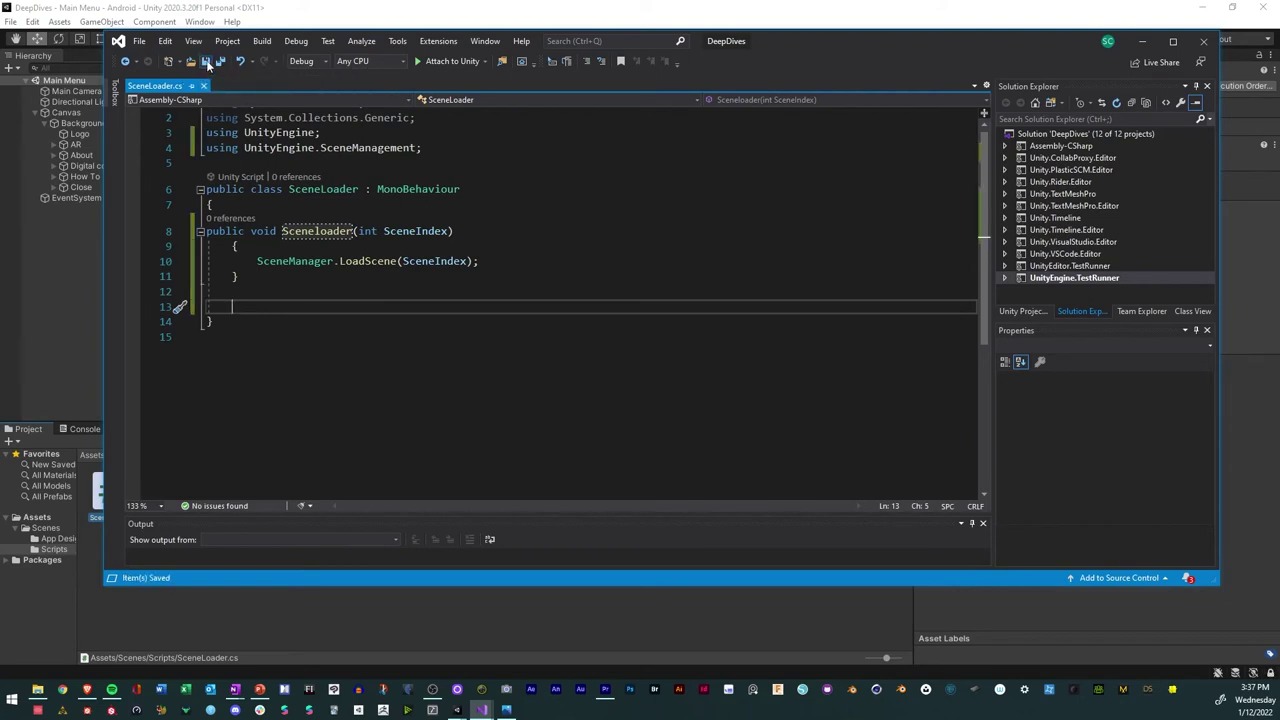
# Switch back to Unity, create an empty object named SceneManager in the scene and attach the SceneLoader script to it
pyautogui.click(614, 615)
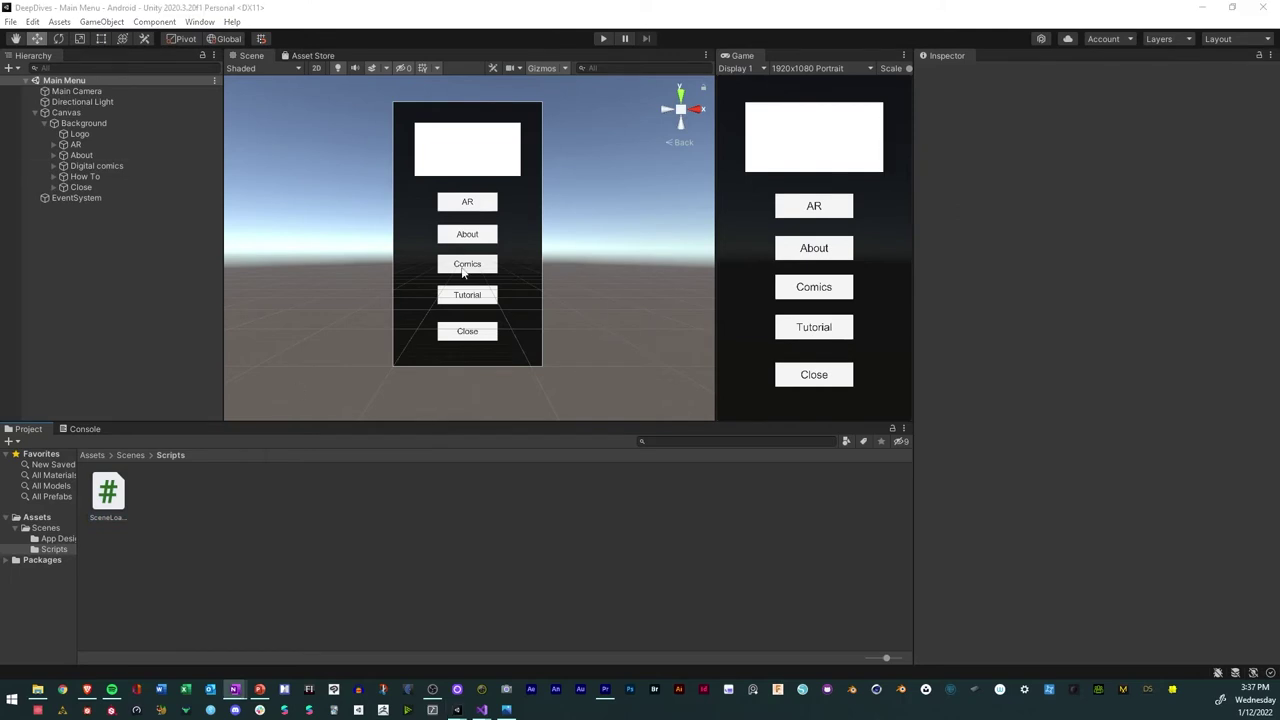
pyautogui.rightClick(77, 250)
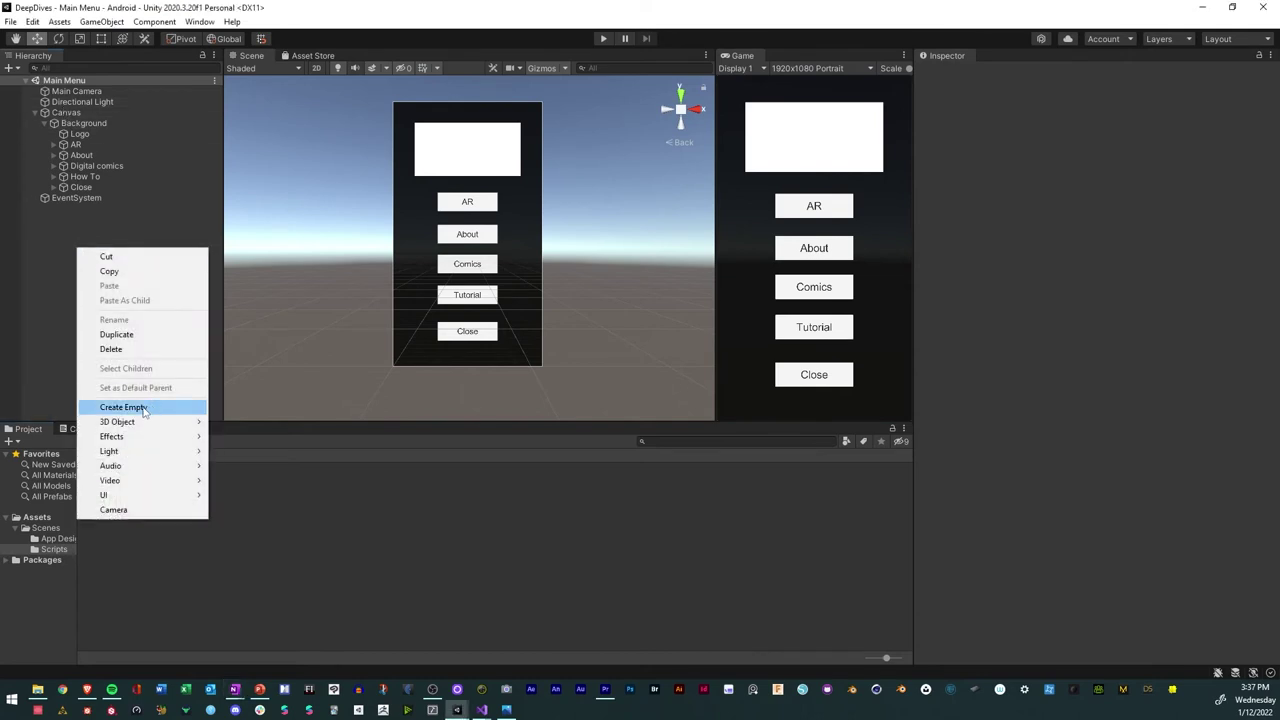
pyautogui.click(122, 407)
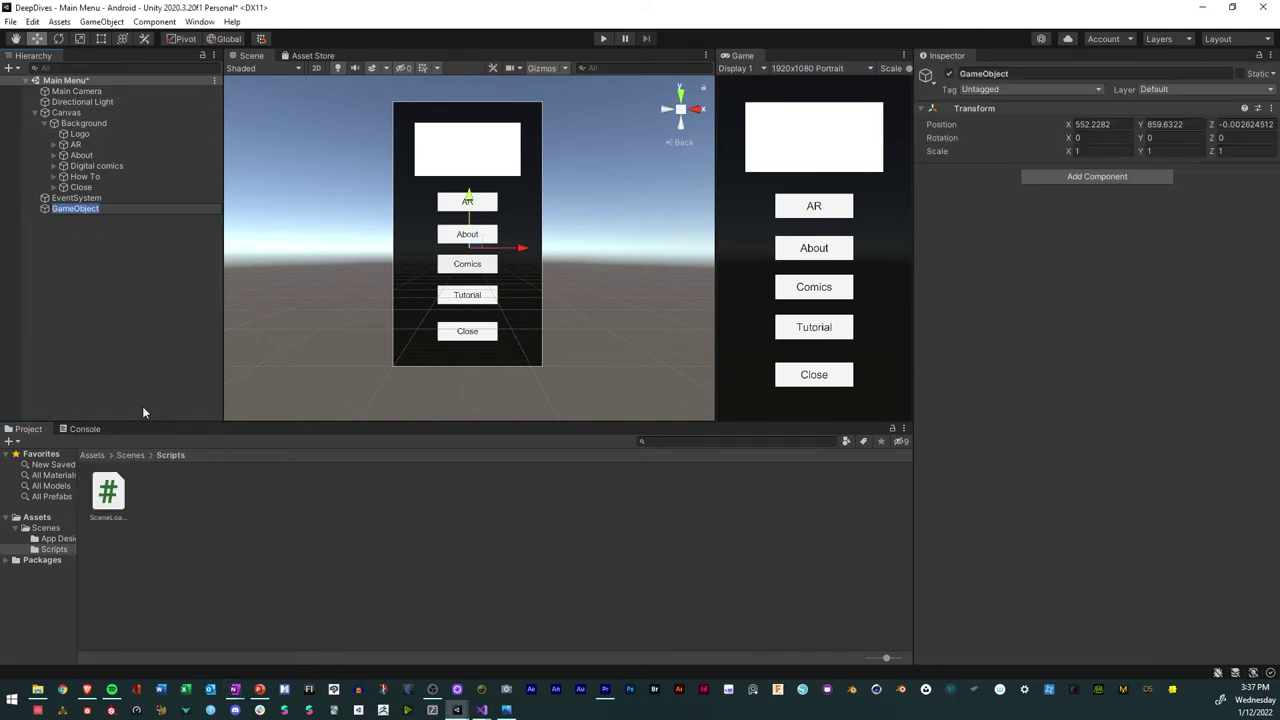
pyautogui.write('SceneManager')
pyautogui.click(118, 270)
pyautogui.click(95, 209)
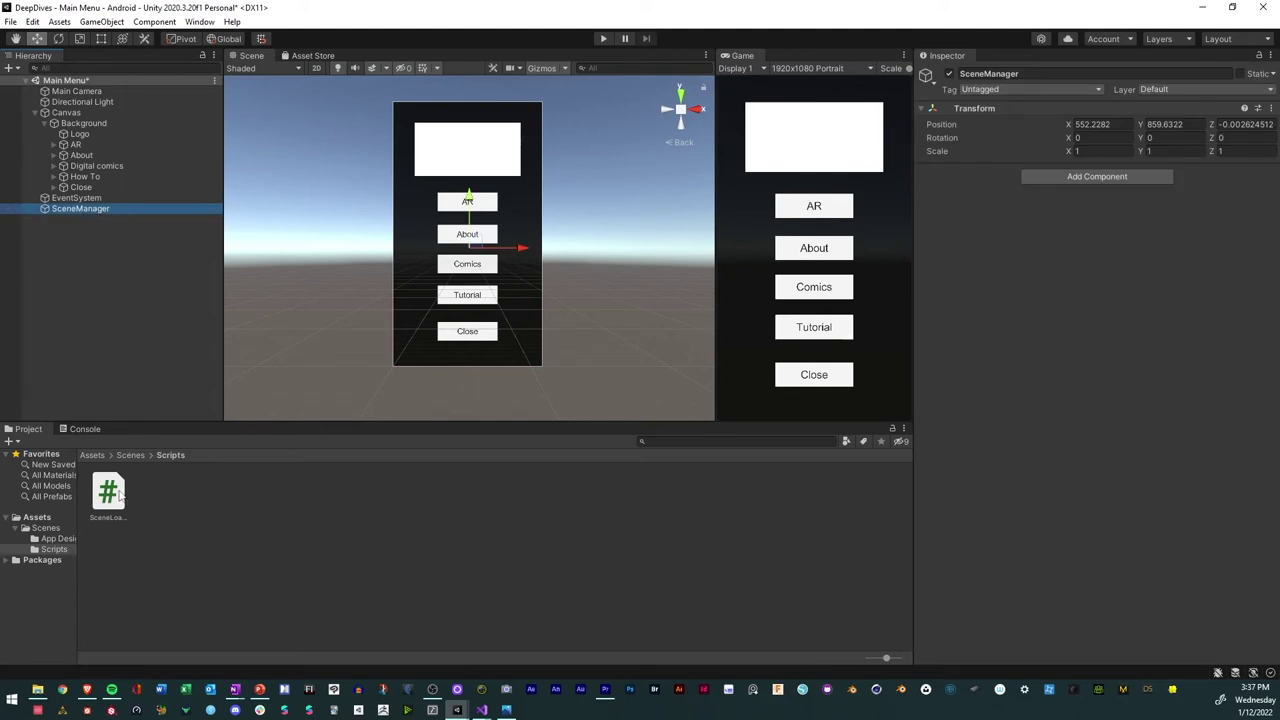
pyautogui.moveTo(108, 500); pyautogui.dragTo(1027, 267)
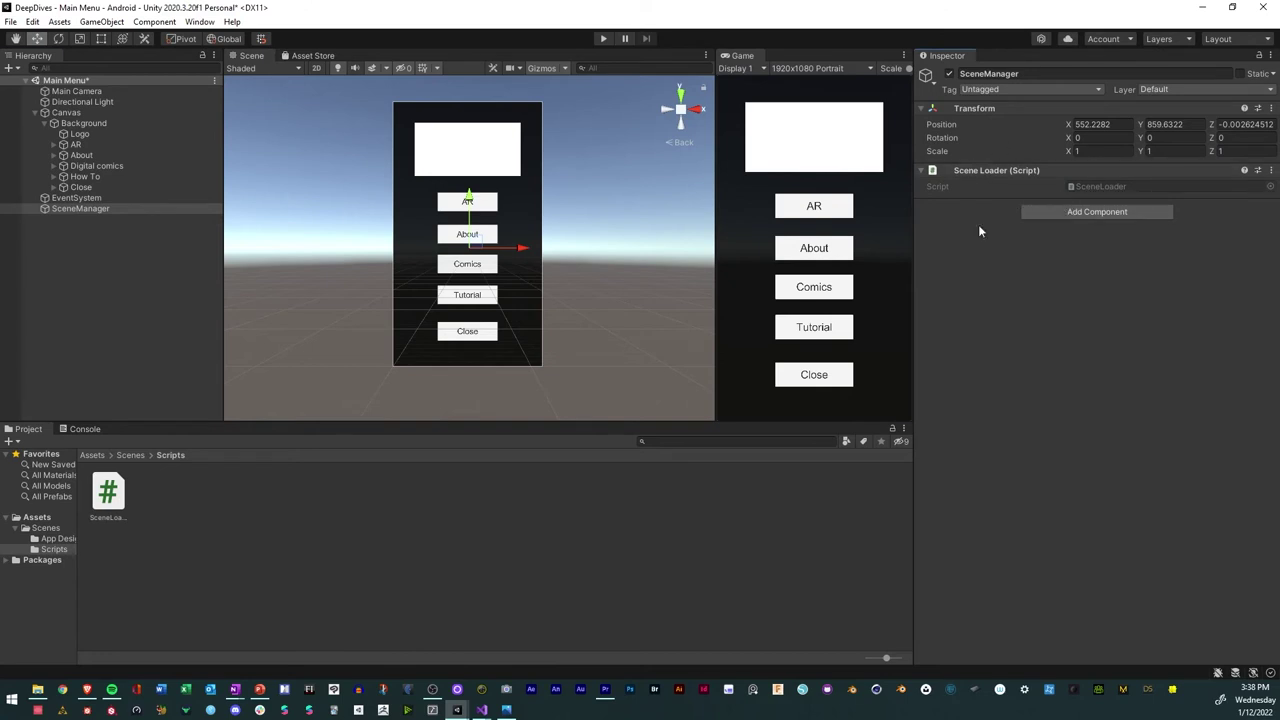
# Add an On Click event to the AR button that calls SceneLoader's Sceneloader (int) function on the SceneManager object
pyautogui.click(77, 146)
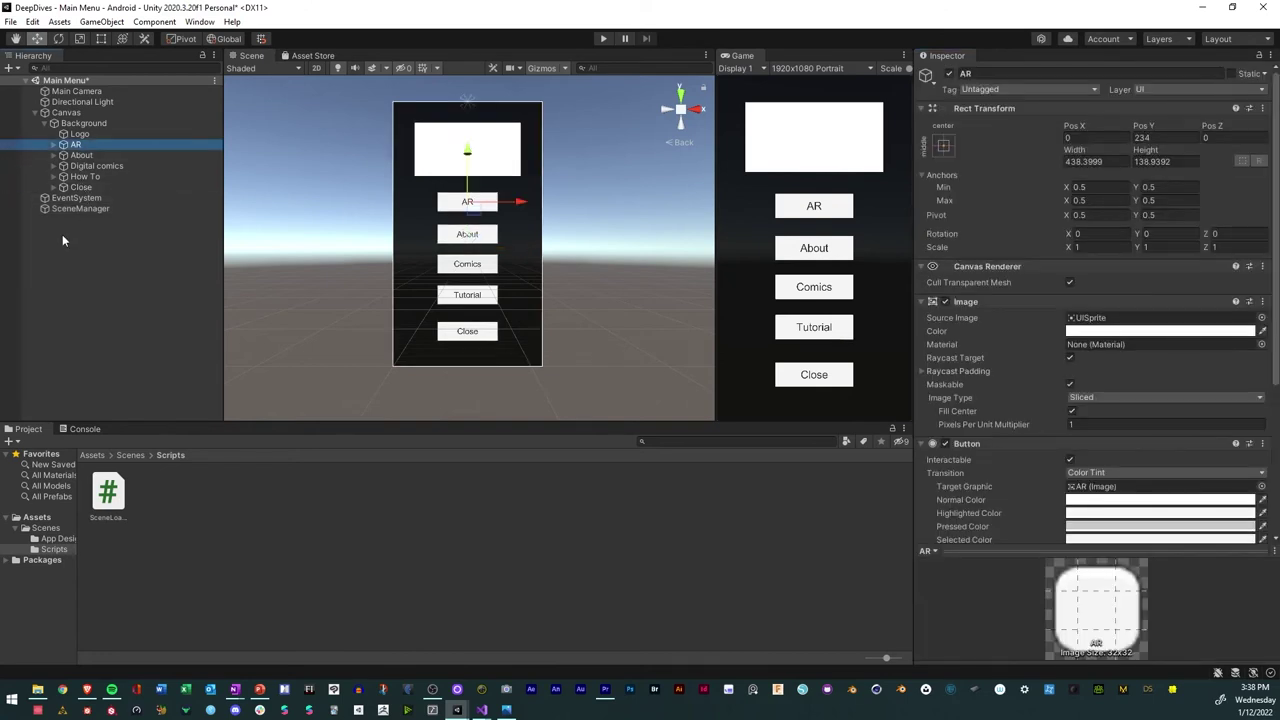
pyautogui.scroll(-5, 1004, 381)
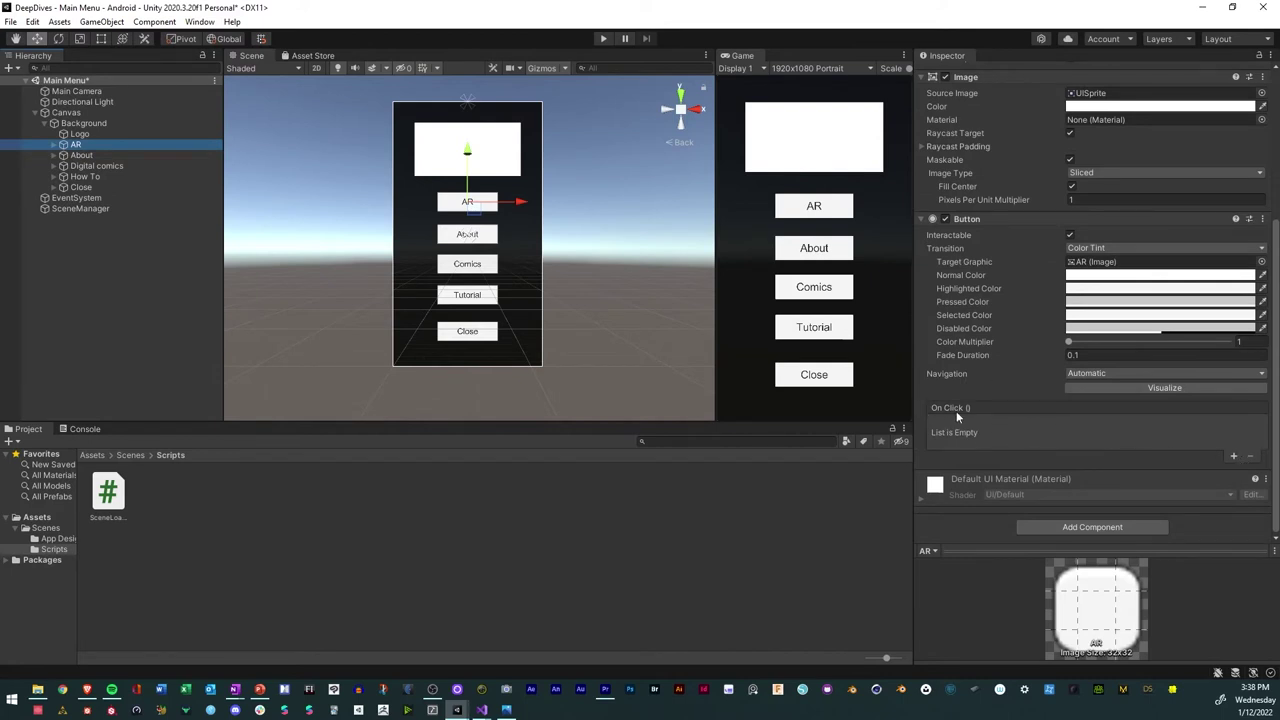
pyautogui.click(1236, 458)
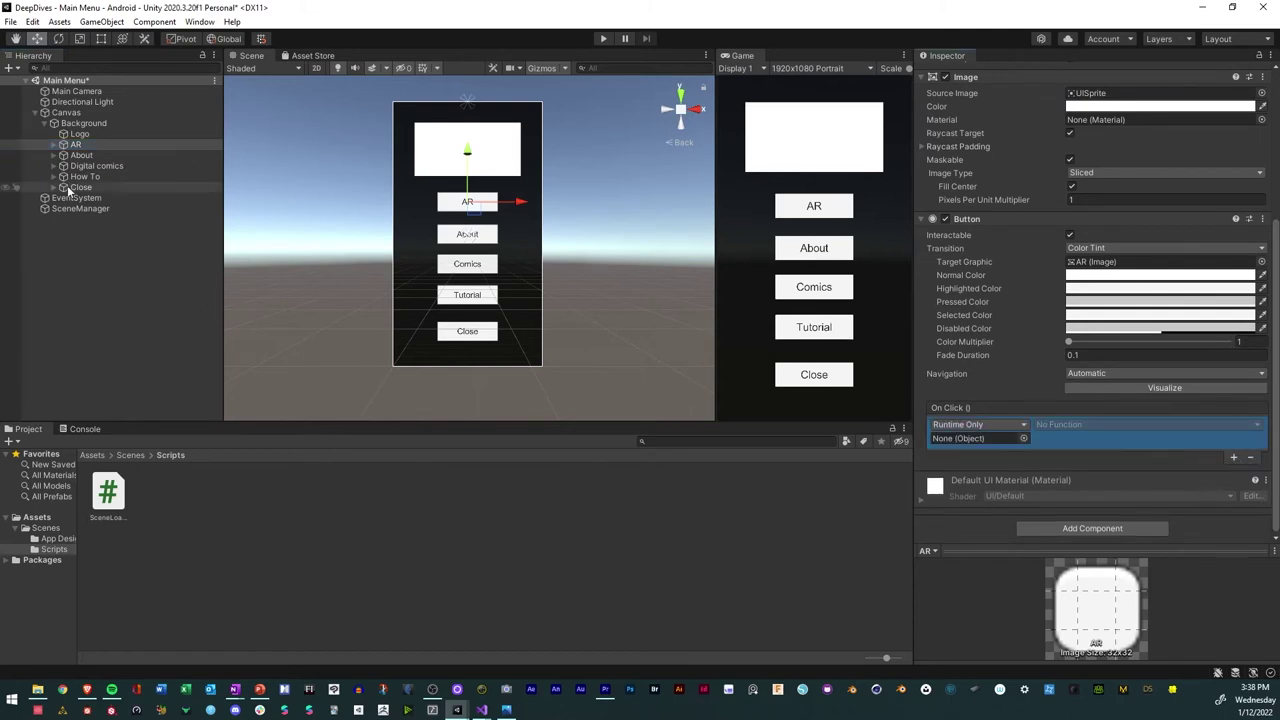
pyautogui.moveTo(64, 208); pyautogui.dragTo(968, 438)
pyautogui.click(1097, 424)
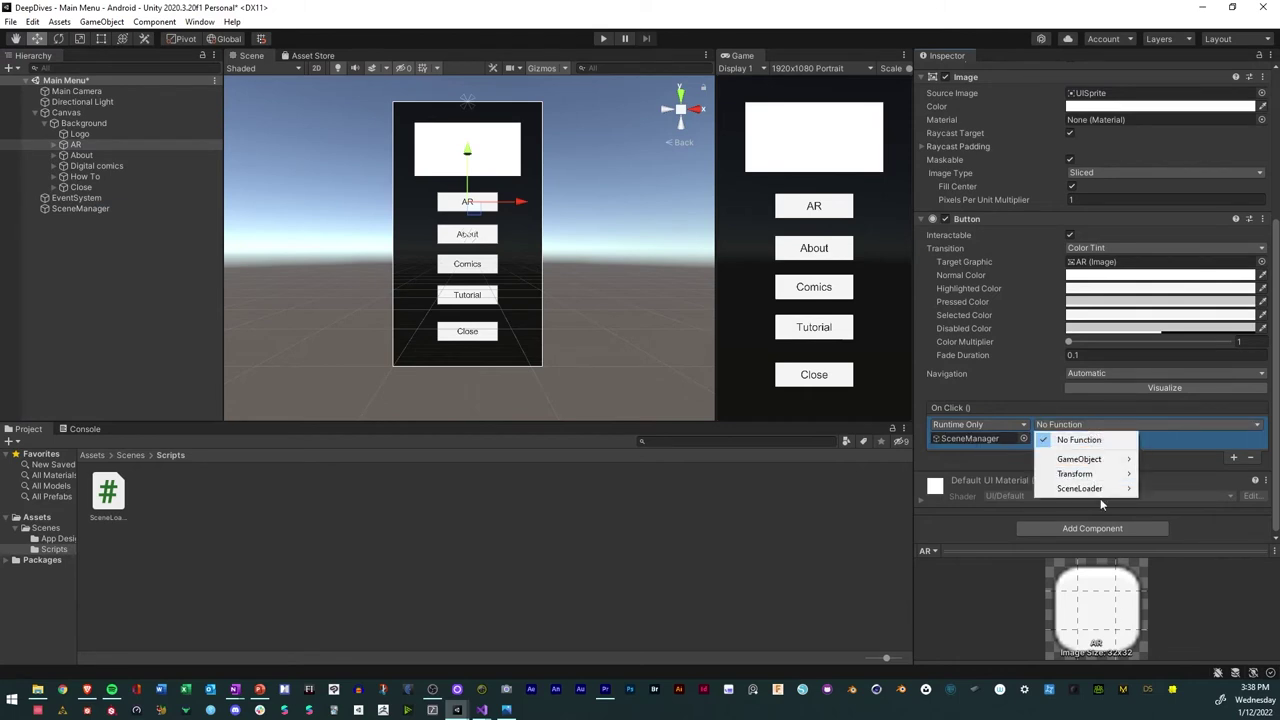
pyautogui.moveTo(1095, 489)
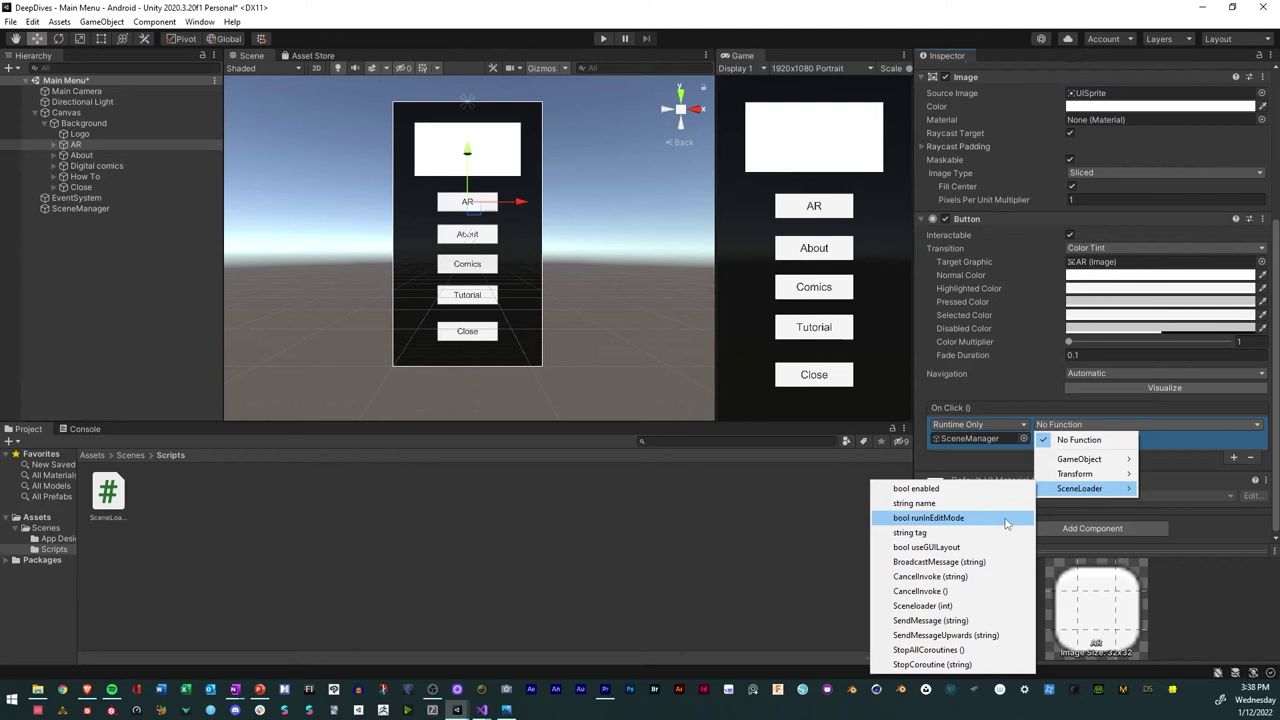
pyautogui.click(938, 609)
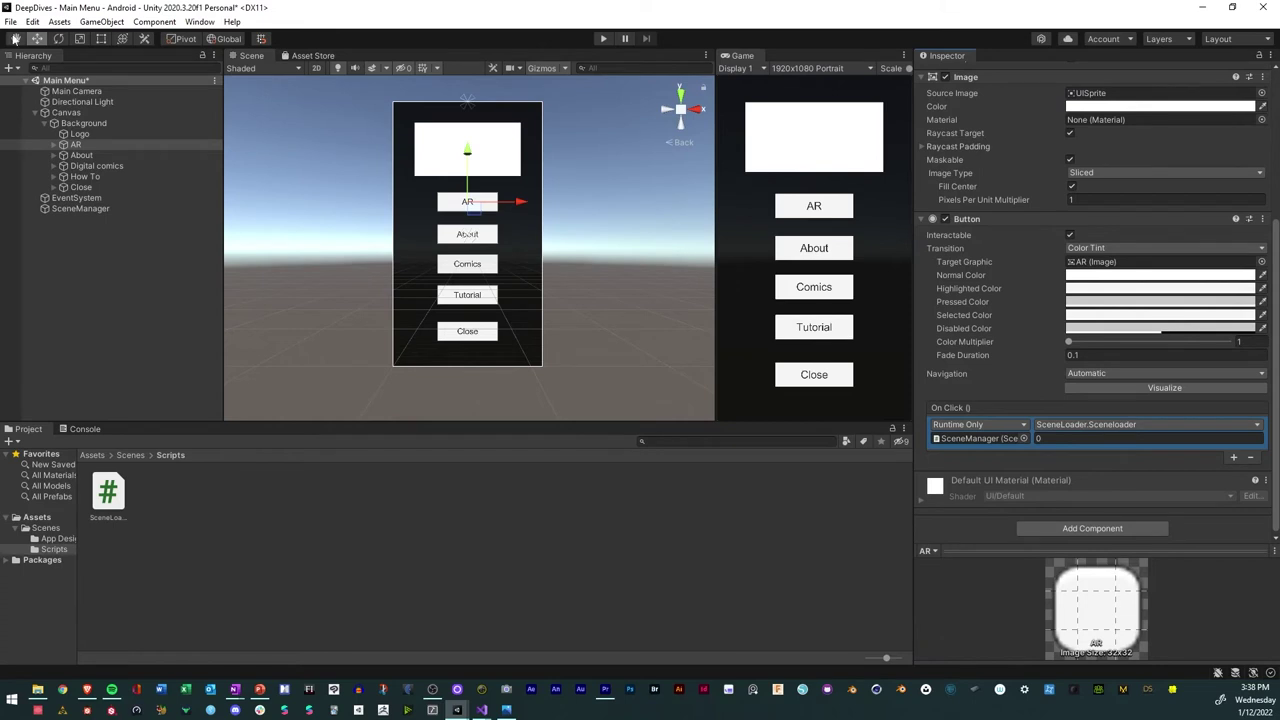
# Check the scene indices in the Build Settings and set the AR button's Sceneloader argument to 1 for AR Scene
pyautogui.click(10, 21)
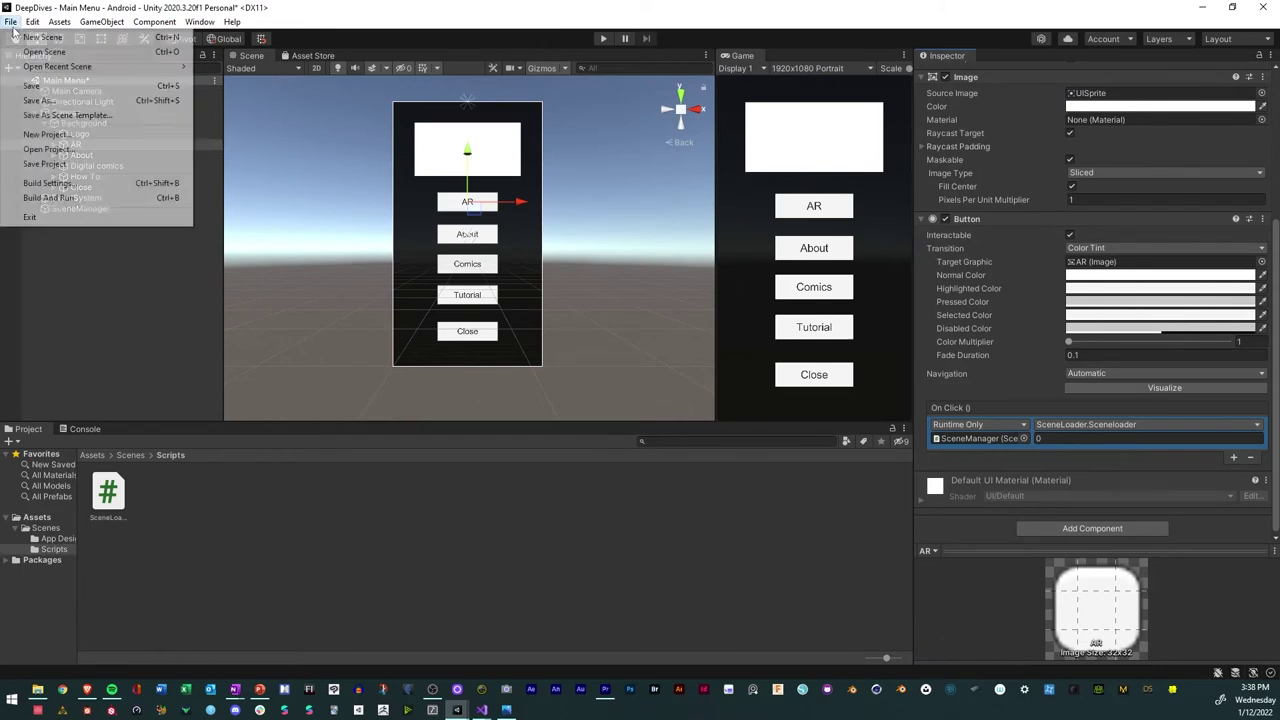
pyautogui.click(50, 183)
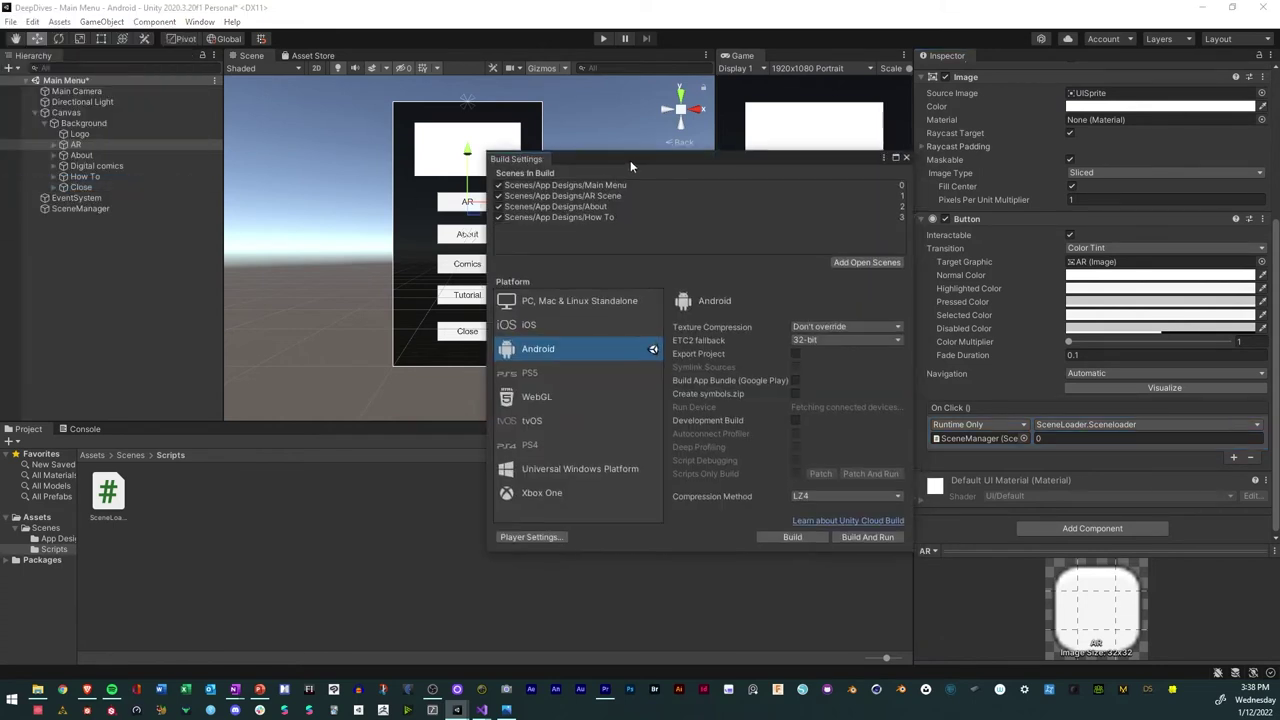
pyautogui.moveTo(630, 160); pyautogui.dragTo(449, 157)
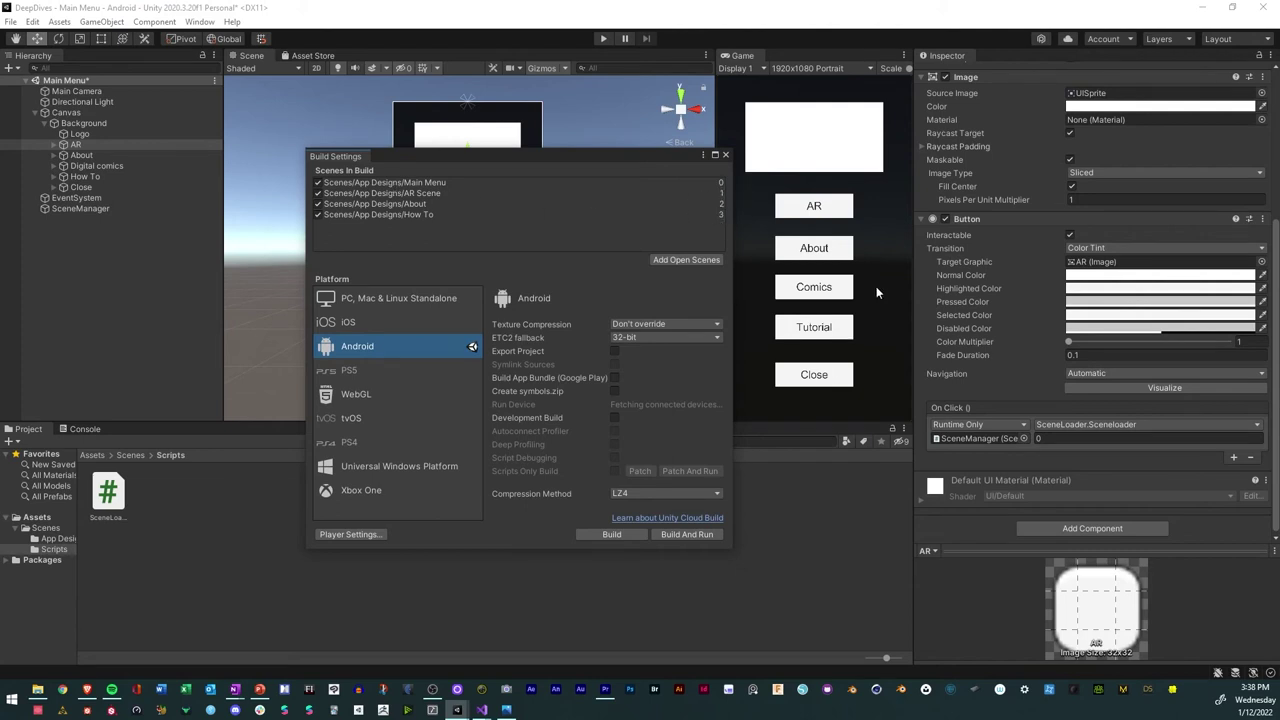
pyautogui.moveTo(606, 170); pyautogui.dragTo(857, 221)
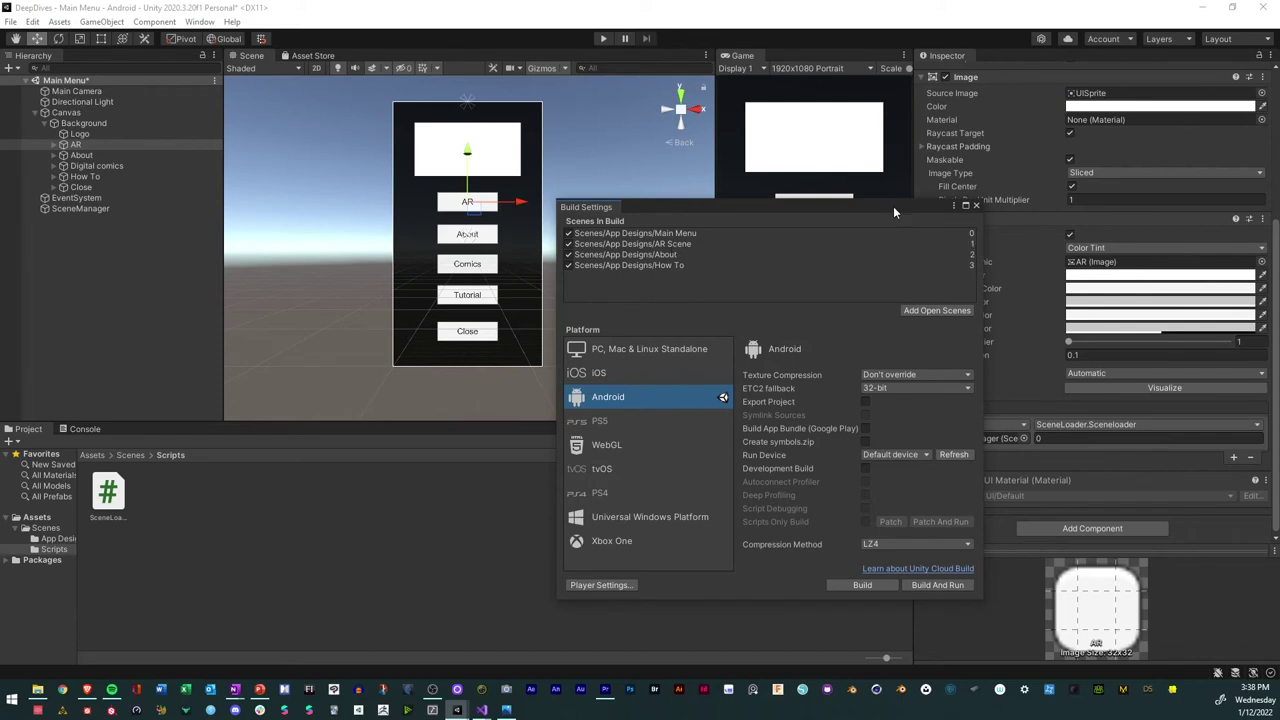
pyautogui.moveTo(893, 206); pyautogui.dragTo(522, 147)
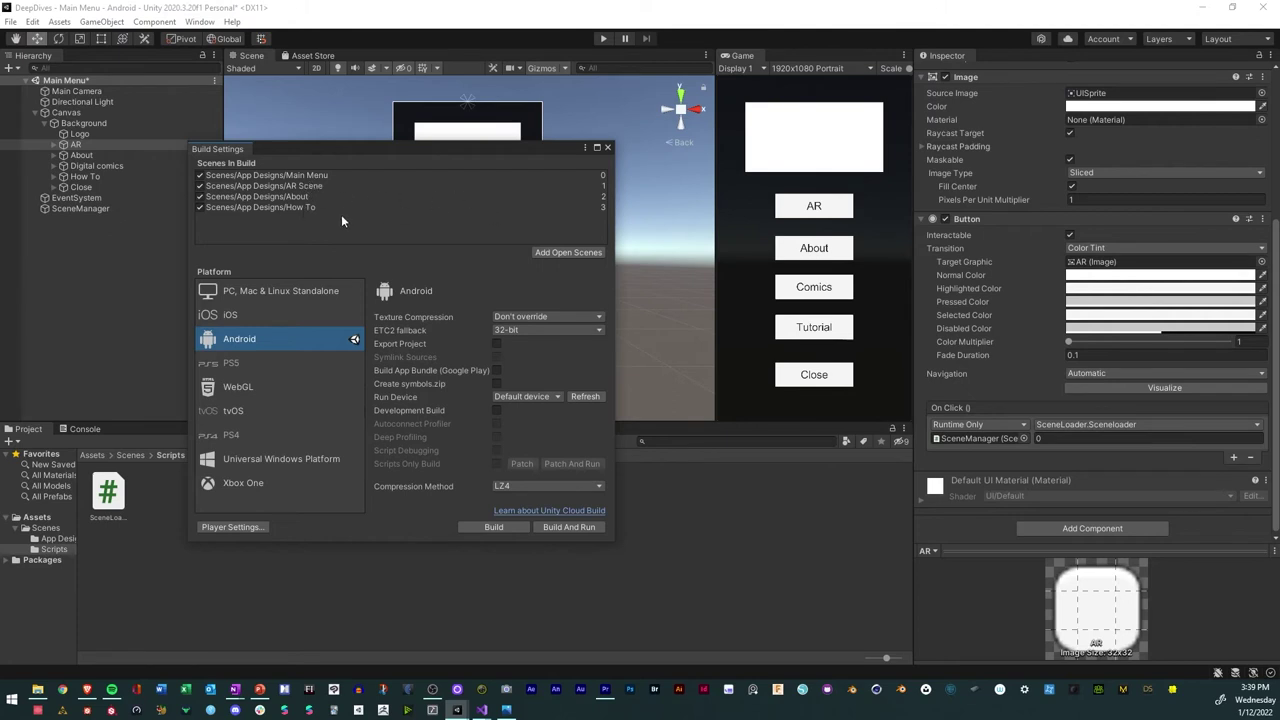
pyautogui.moveTo(512, 150); pyautogui.dragTo(542, 173)
pyautogui.click(637, 170)
pyautogui.click(1040, 438)
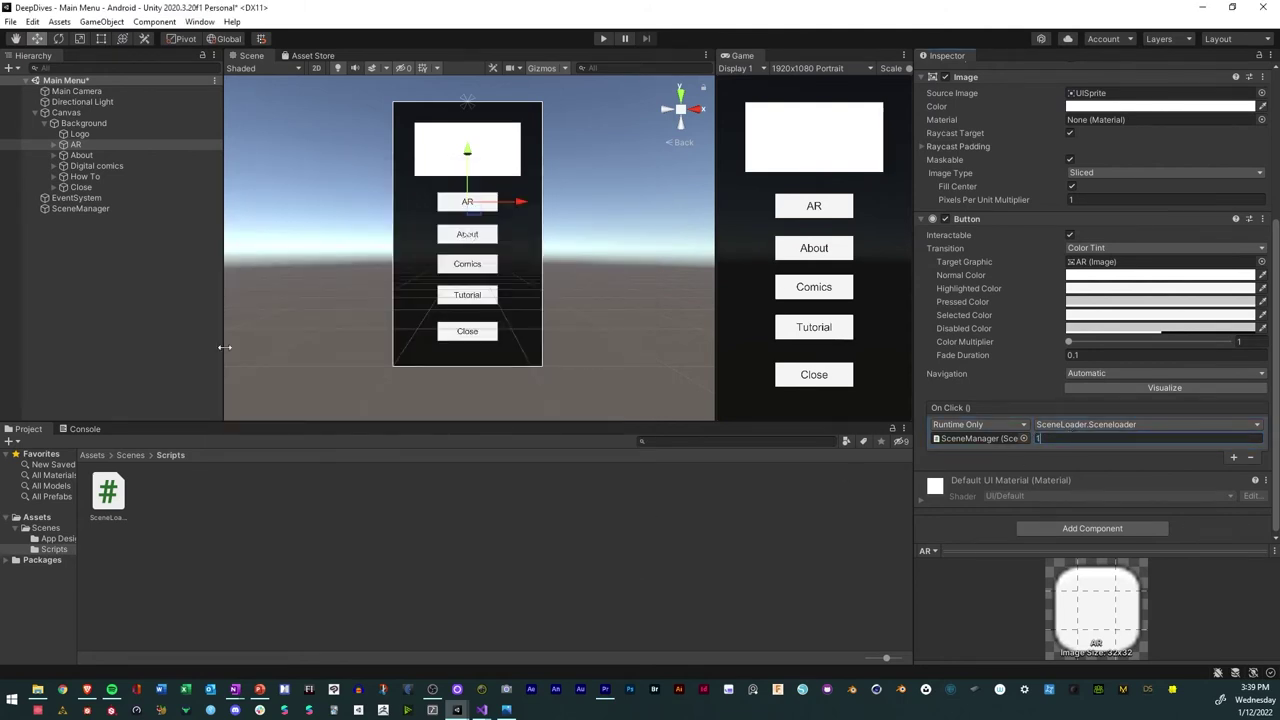
# Add an On Click event to both the About and How To buttons that calls SceneLoader's Sceneloader (int) function on the SceneManager object
pyautogui.click(81, 155)
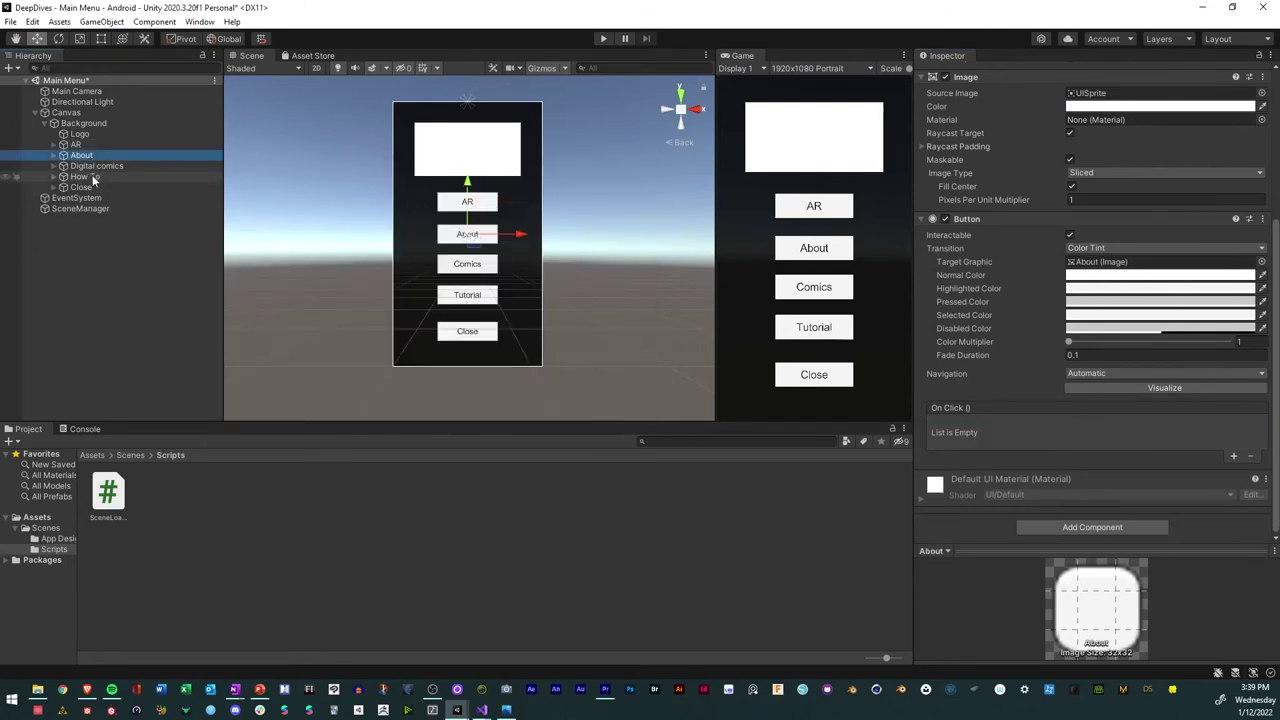
pyautogui.keyDown('ctrl'); pyautogui.click(85, 177); pyautogui.keyUp('ctrl')
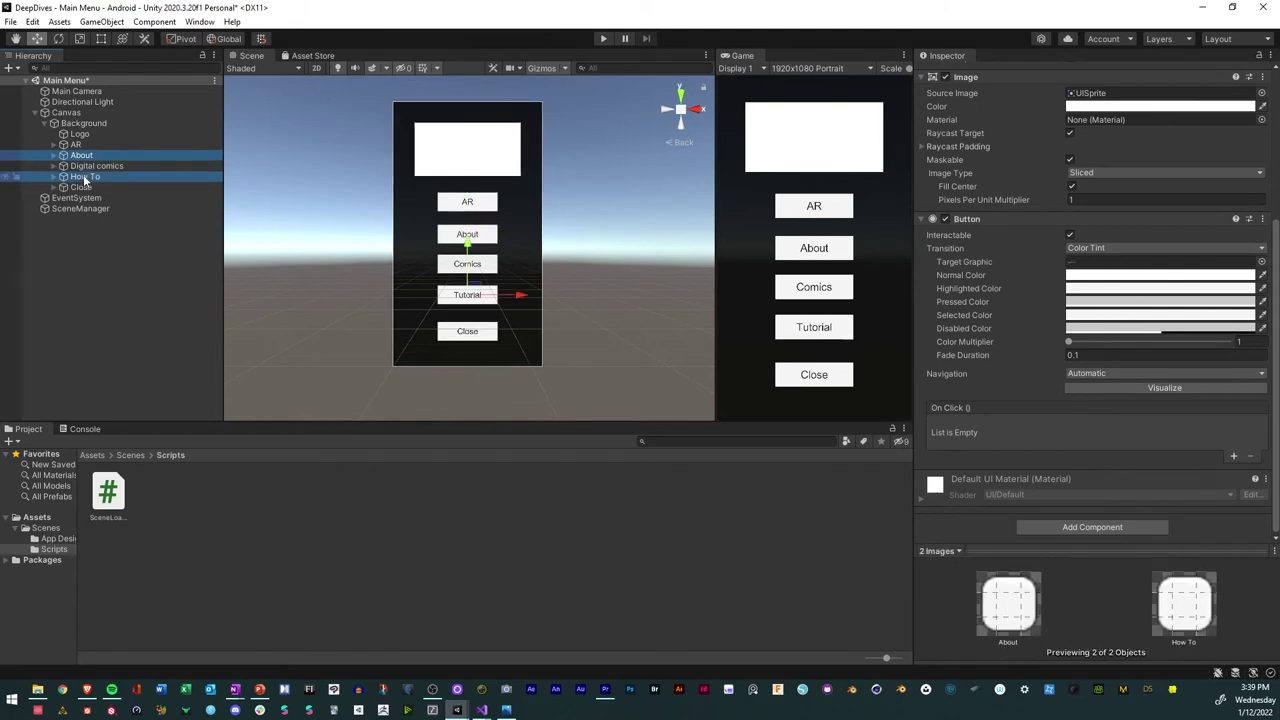
pyautogui.click(1233, 456)
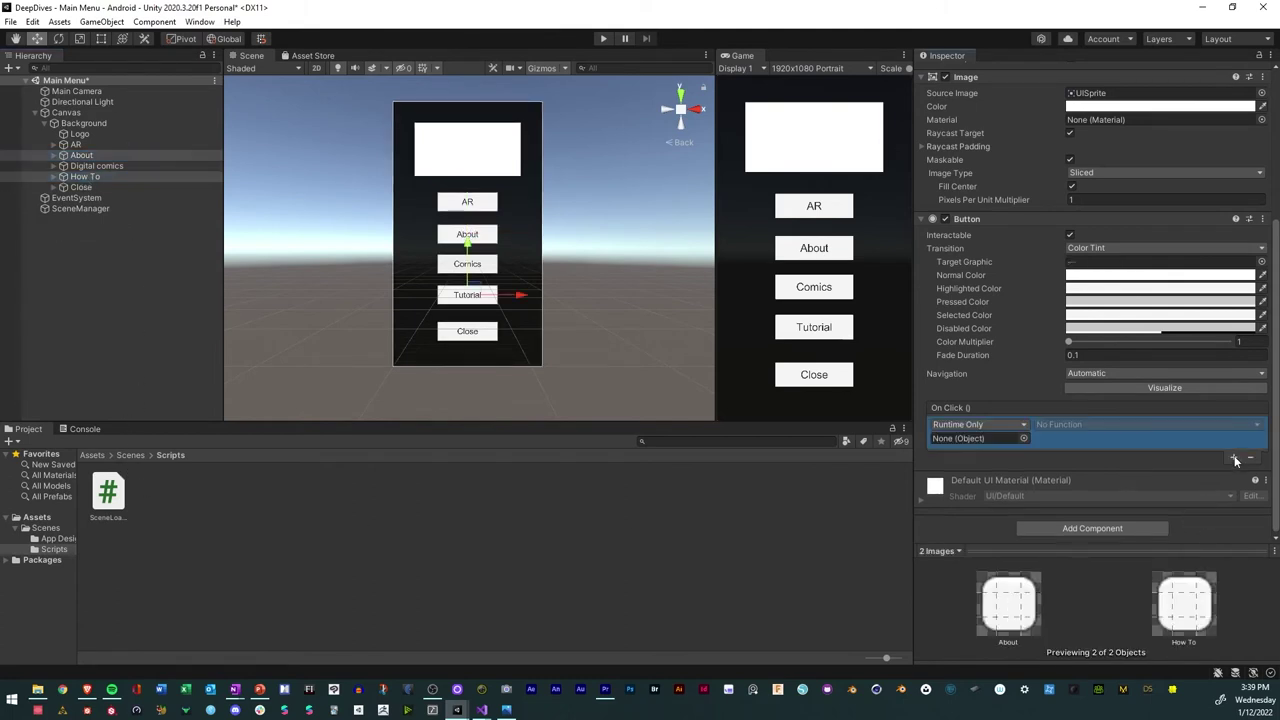
pyautogui.moveTo(123, 512); pyautogui.dragTo(975, 439)
pyautogui.click(1048, 425)
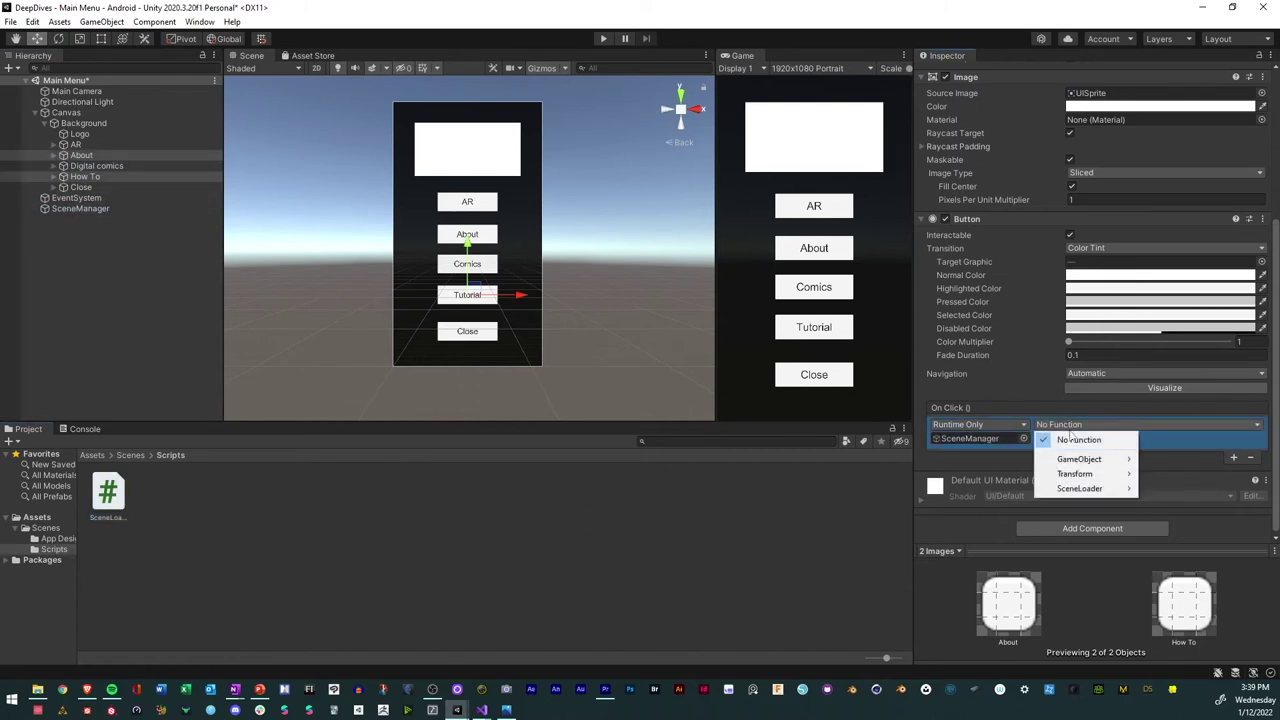
pyautogui.click(952, 609)
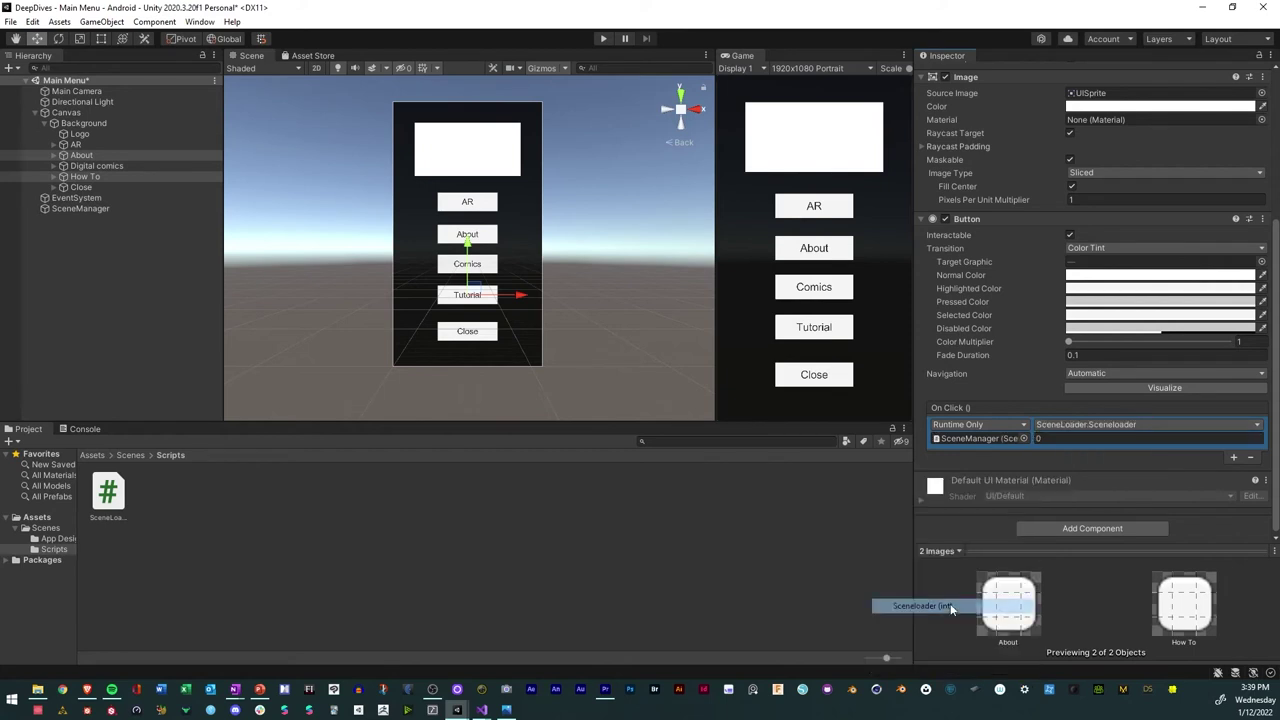
pyautogui.click(824, 560)
# Set the About button's Sceneloader argument to its own scene index and the How To button's argument to 3
pyautogui.click(81, 155)
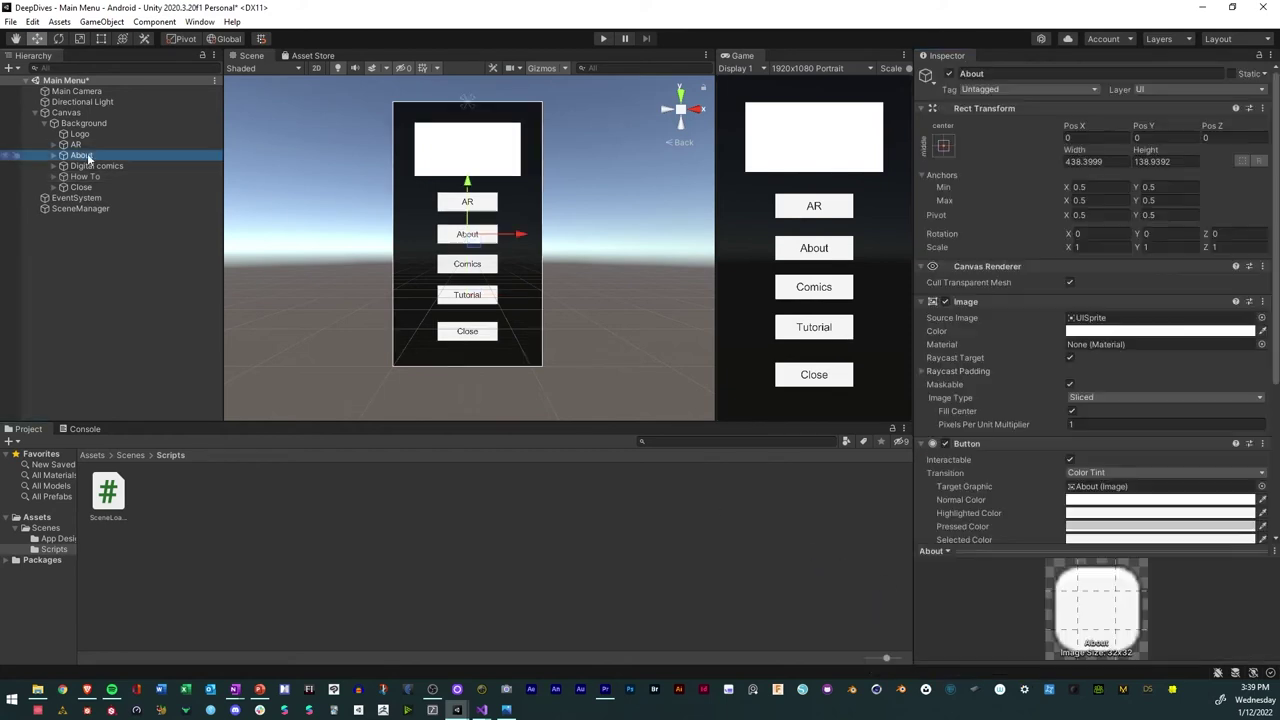
pyautogui.scroll(-3, 1108, 440)
pyautogui.click(1050, 437)
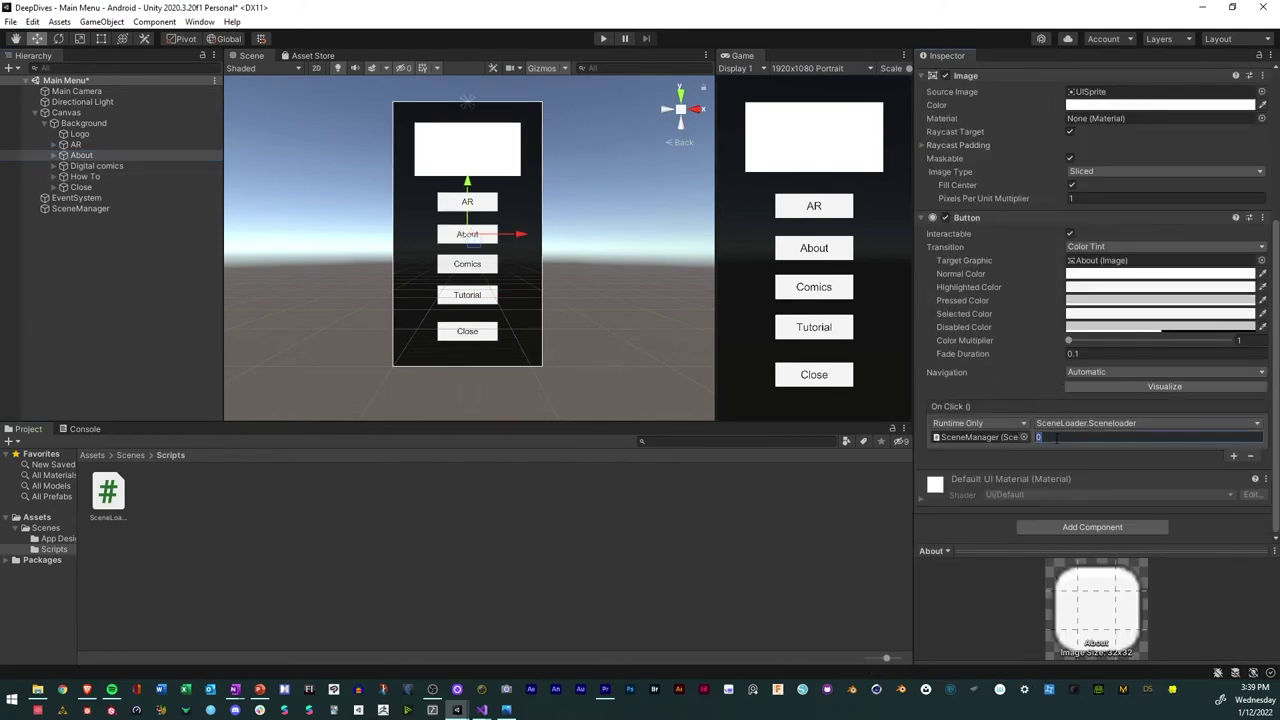
pyautogui.click(85, 176)
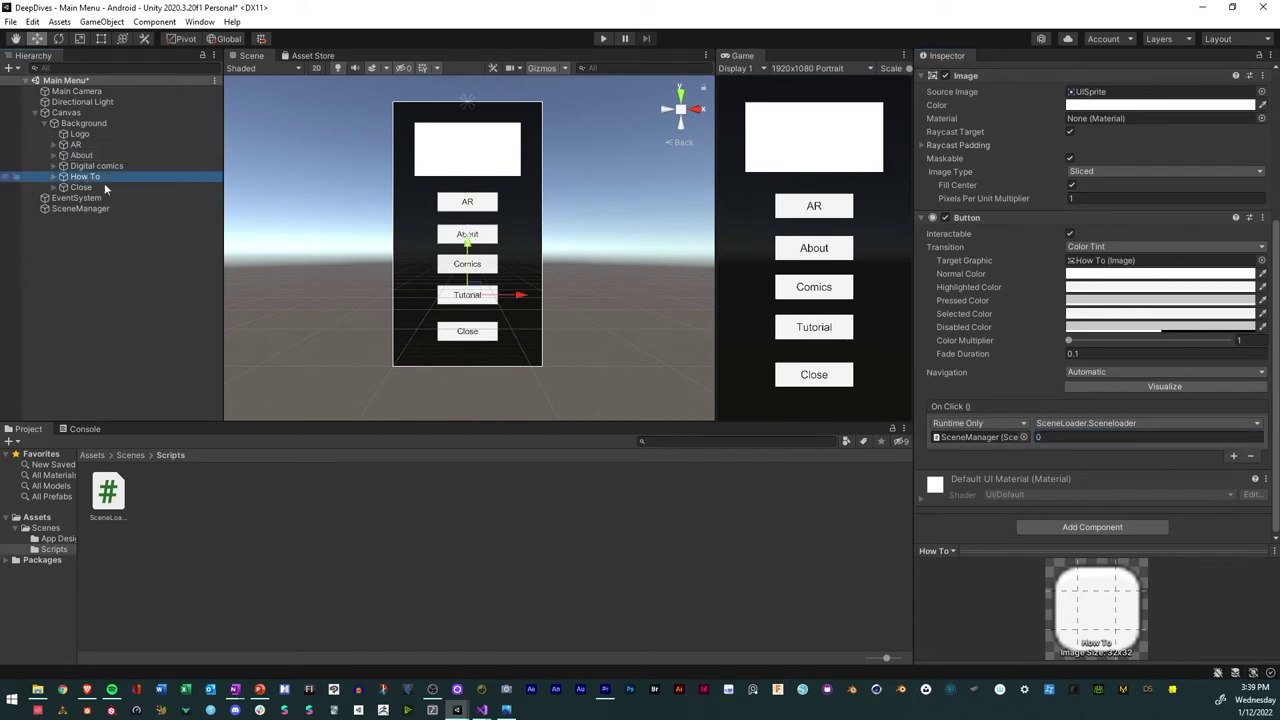
pyautogui.click(767, 516)
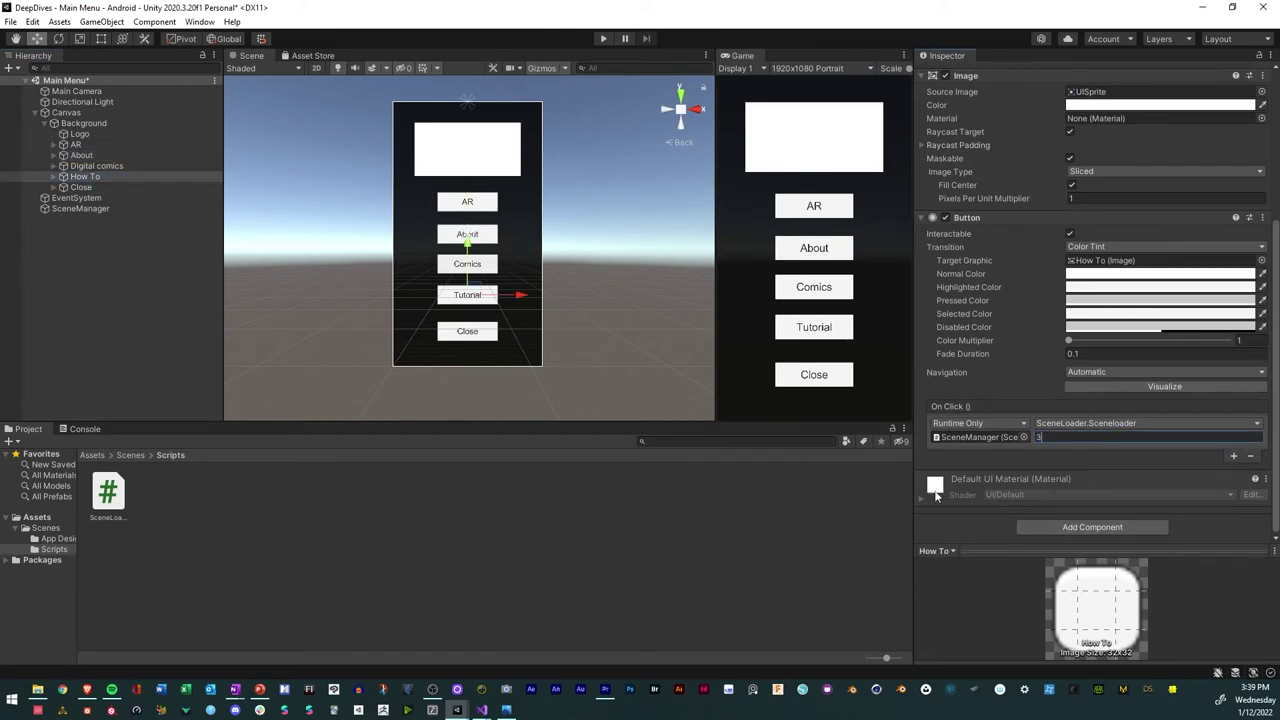
# Save the Main Menu scene with the configured button events
pyautogui.click(77, 198)
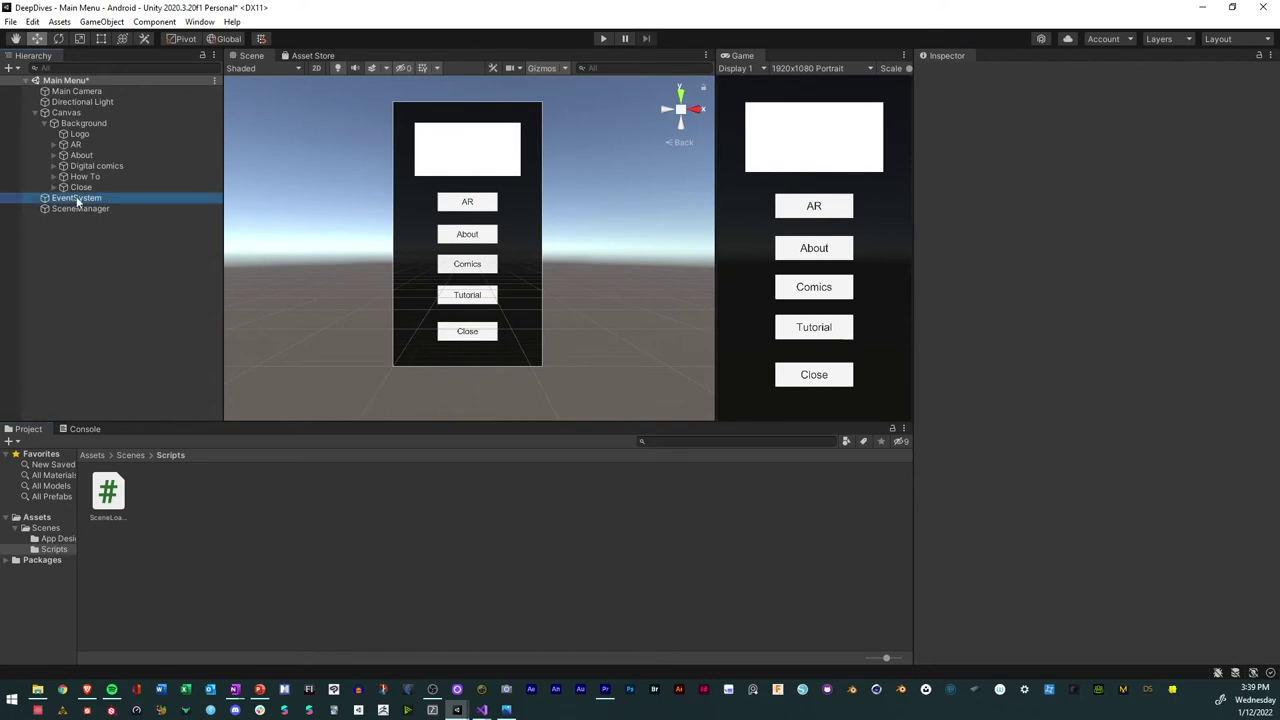
pyautogui.click(10, 21)
pyautogui.click(31, 87)
pyautogui.click(121, 264)
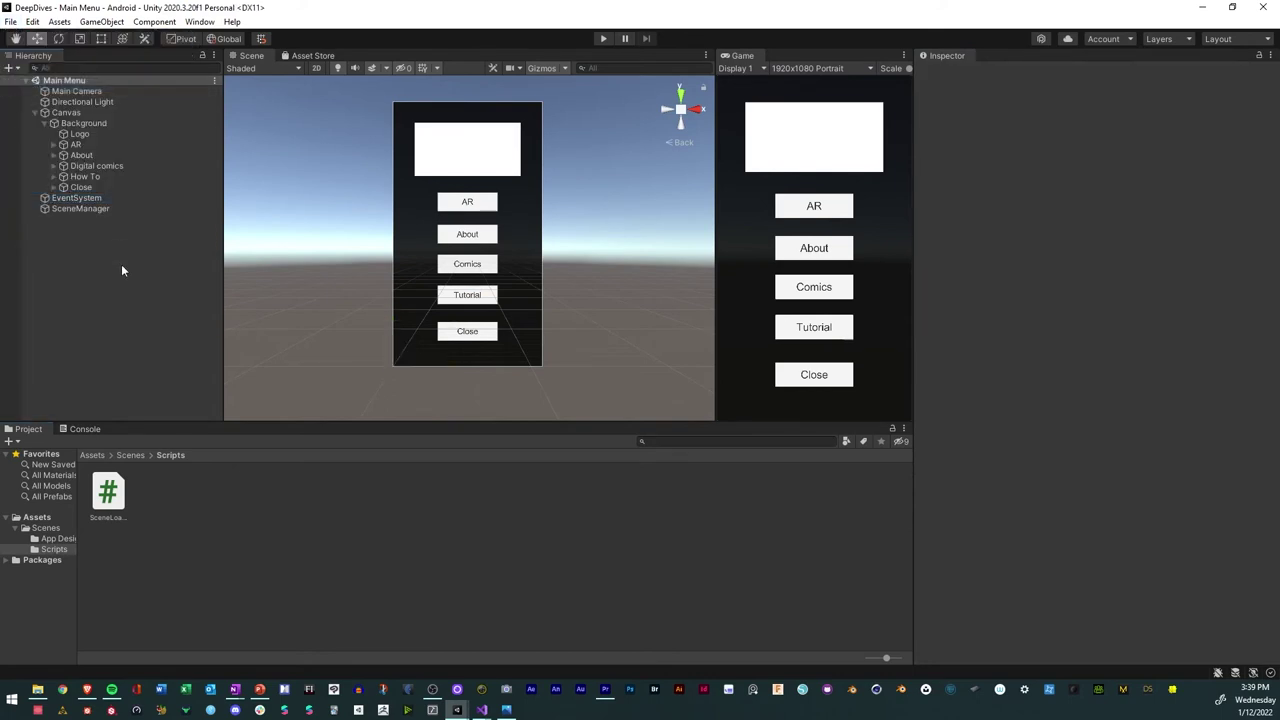
# Run the Main Menu scene, test the AR button and the Start AR and How To buttons in AR Scene, and stop playback
pyautogui.click(601, 38)
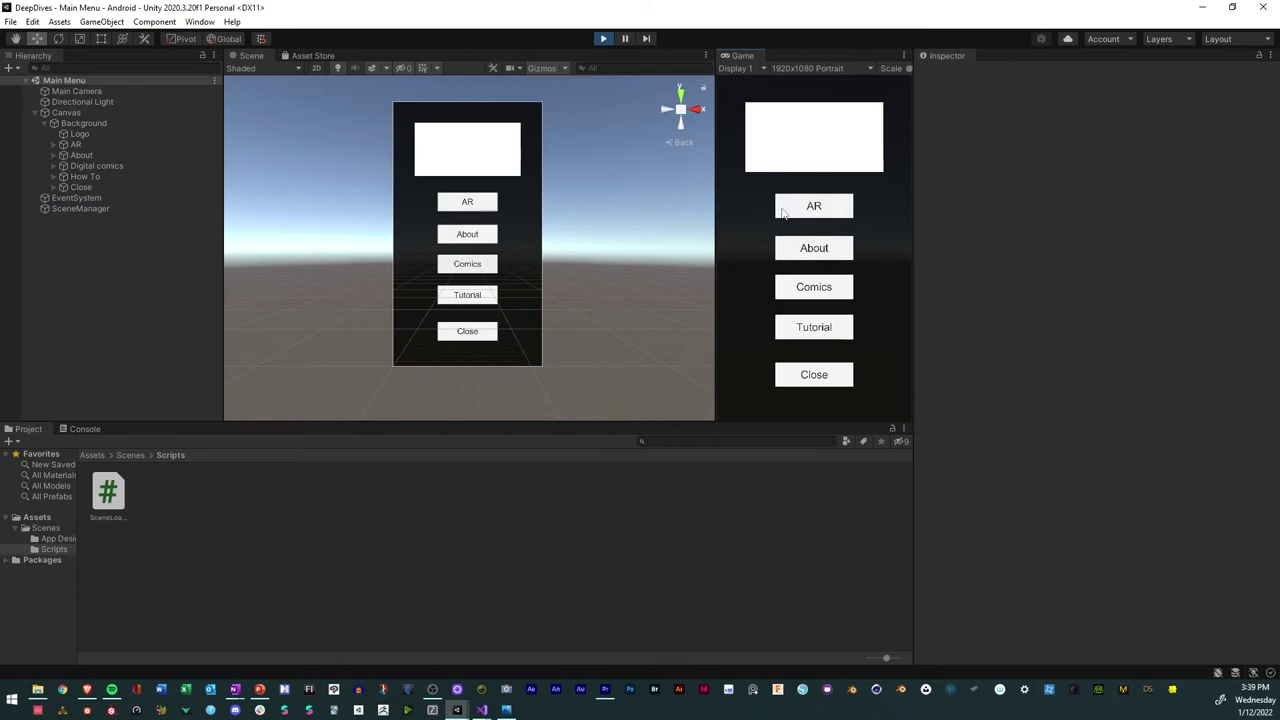
pyautogui.click(823, 210)
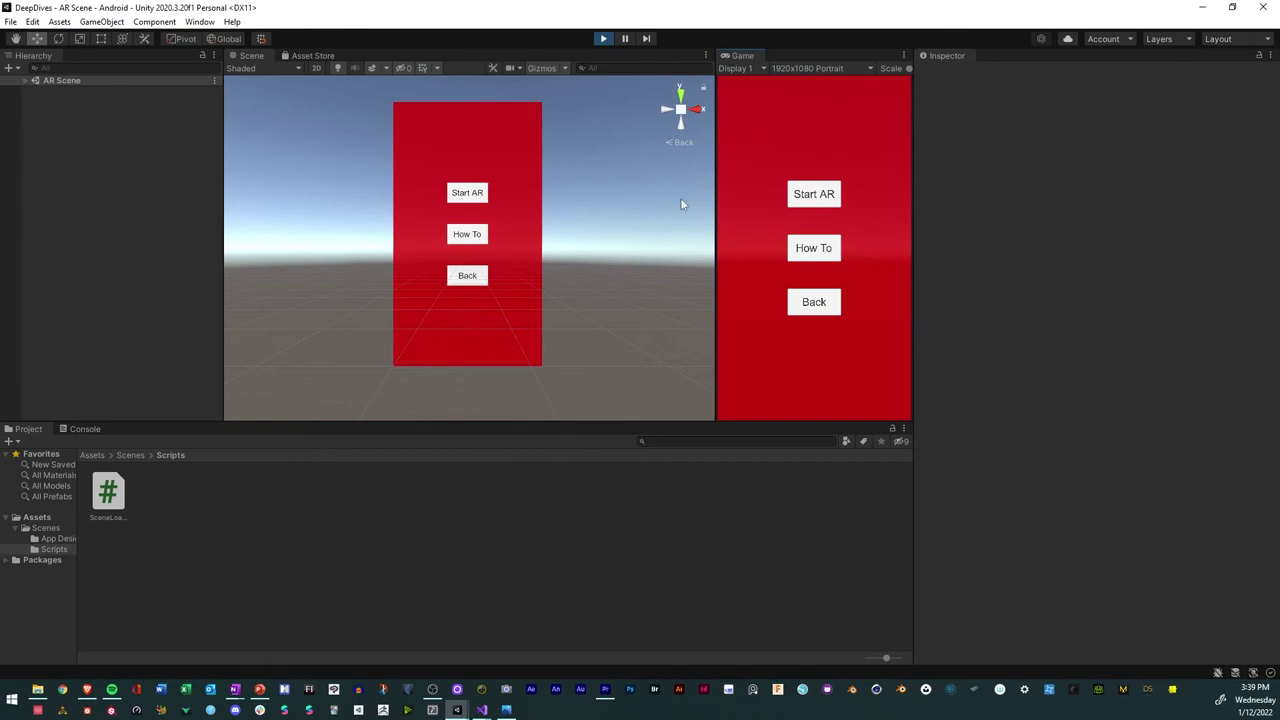
pyautogui.click(815, 196)
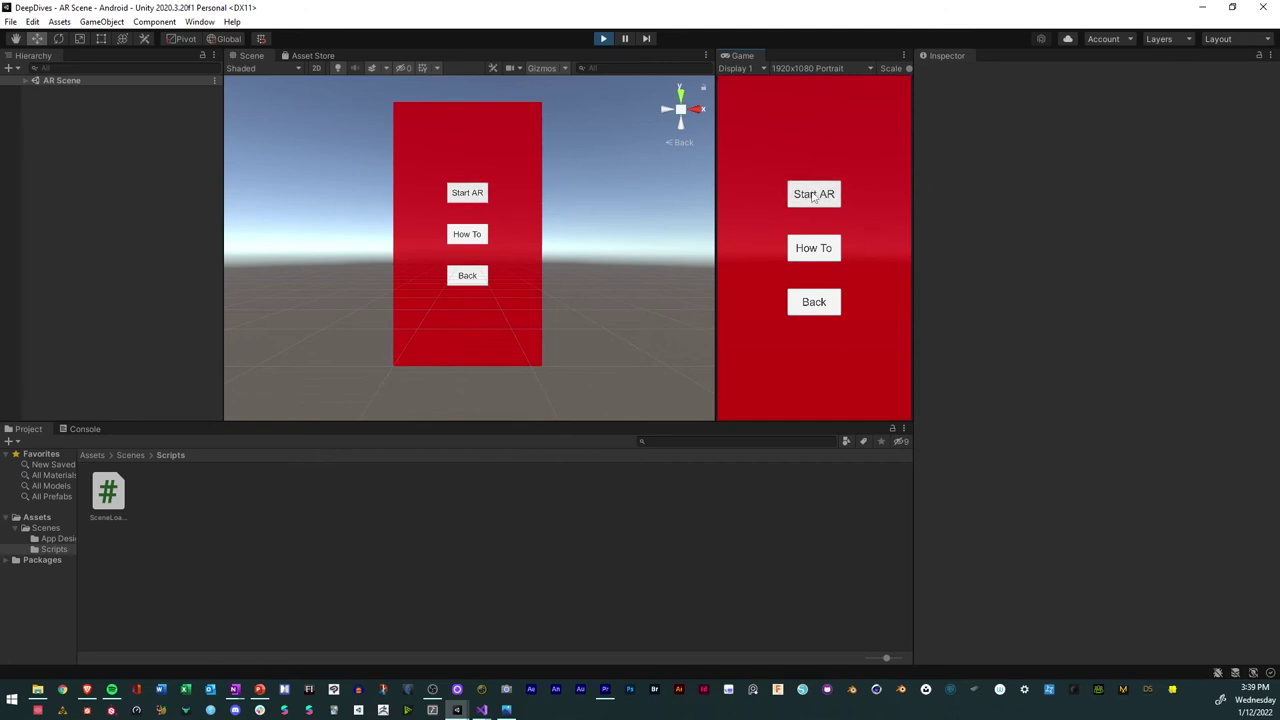
pyautogui.click(815, 258)
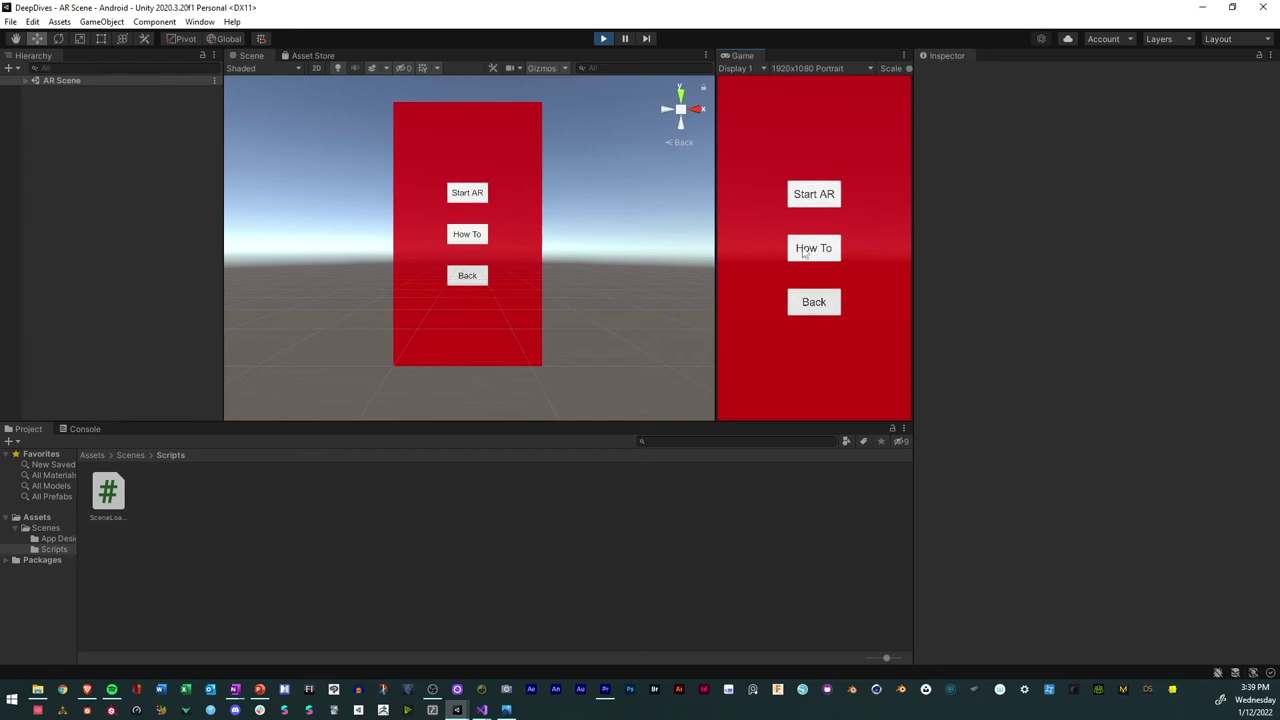
pyautogui.click(603, 39)
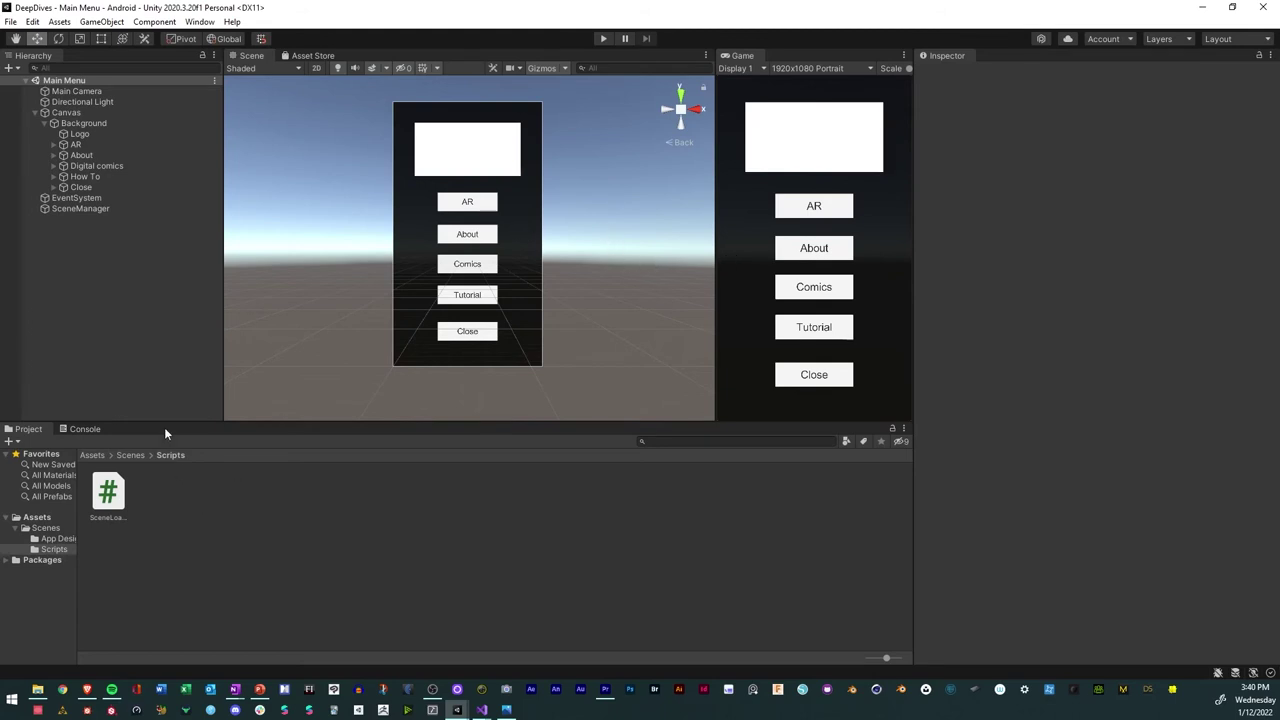
# Open AR Scene from the App Designs folder and create an empty object named SceneManager in it
pyautogui.click(46, 529)
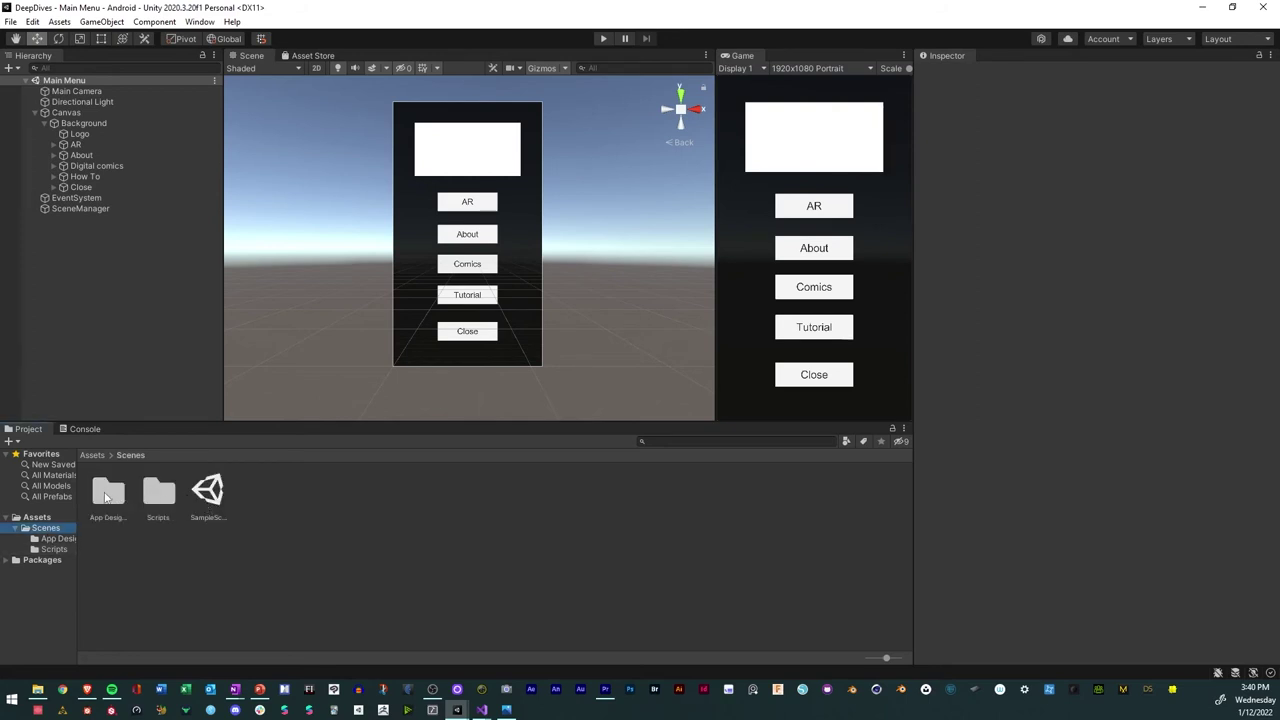
pyautogui.doubleClick(107, 494)
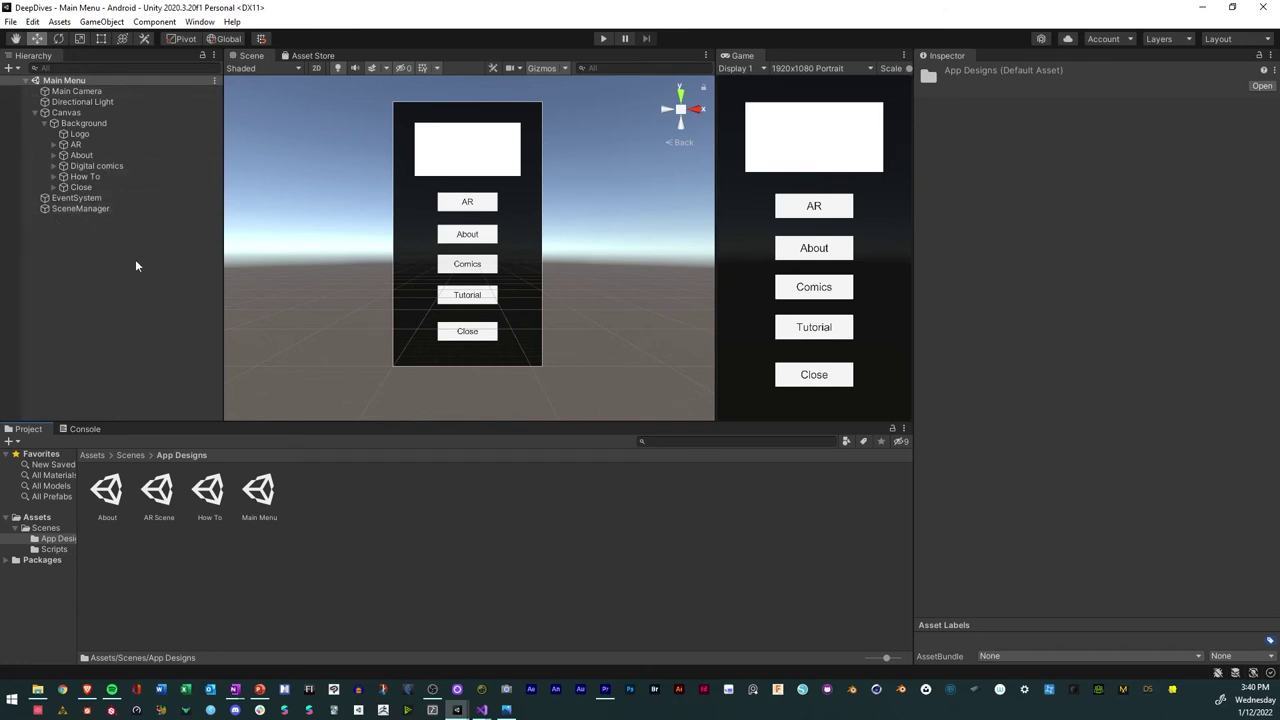
pyautogui.doubleClick(157, 490)
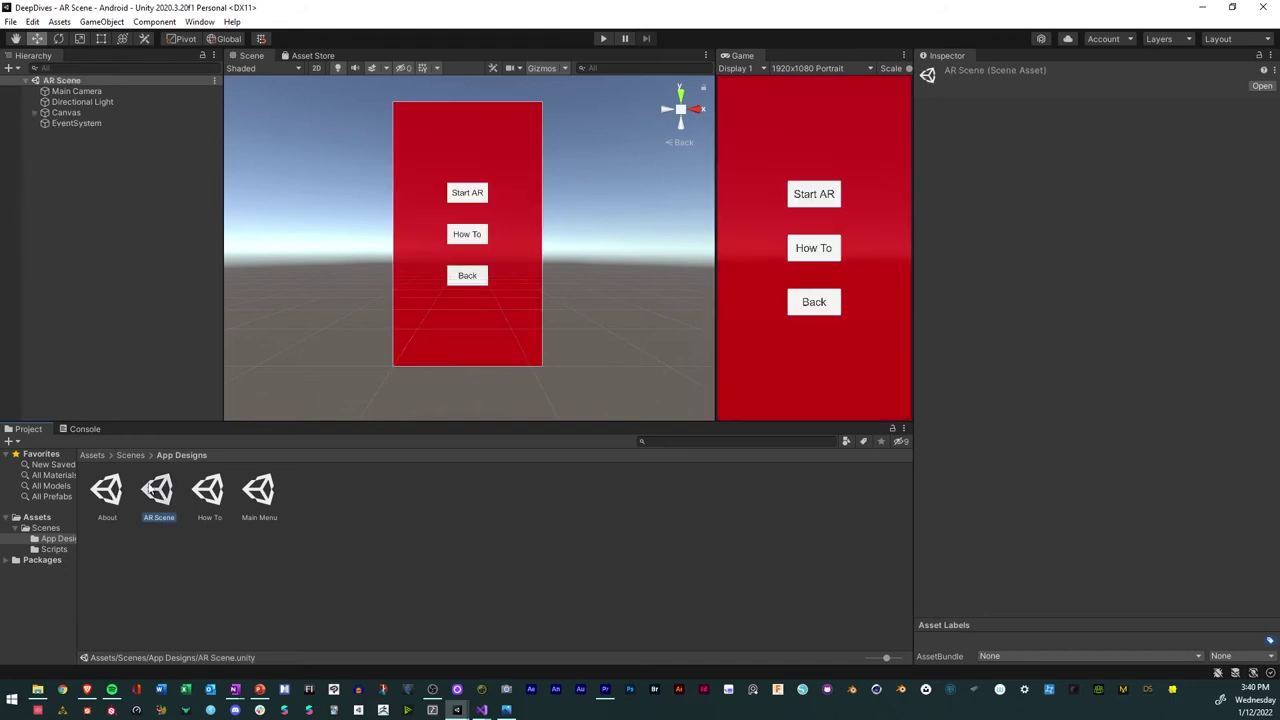
pyautogui.rightClick(71, 152)
pyautogui.click(125, 316)
pyautogui.write('SceneManager')
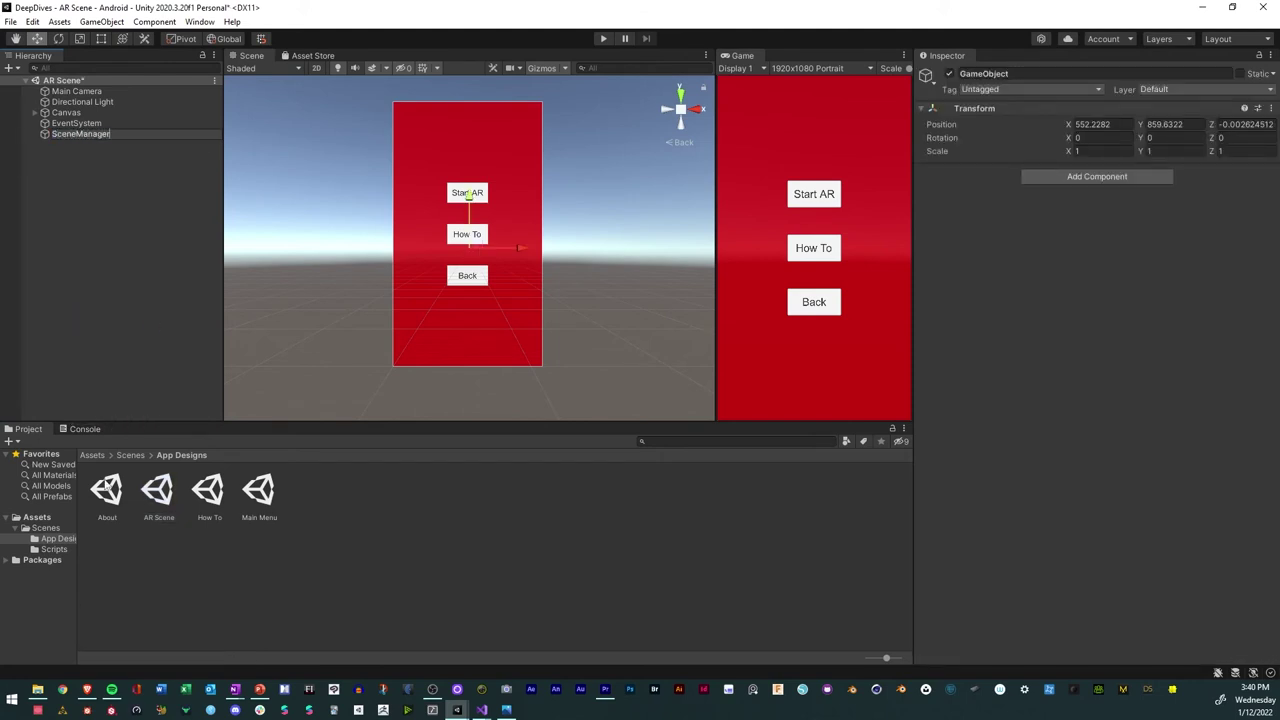
# Attach the SceneLoader script from the Scripts folder to AR Scene's SceneManager object
pyautogui.click(126, 458)
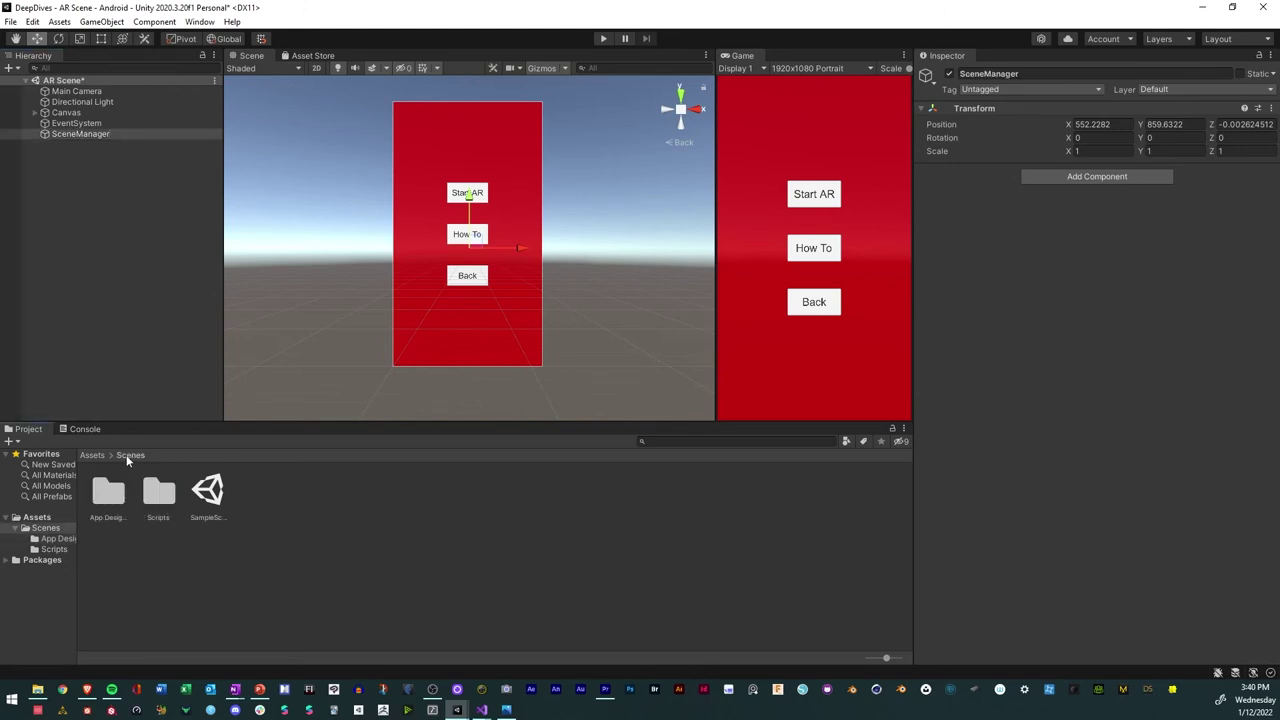
pyautogui.doubleClick(160, 494)
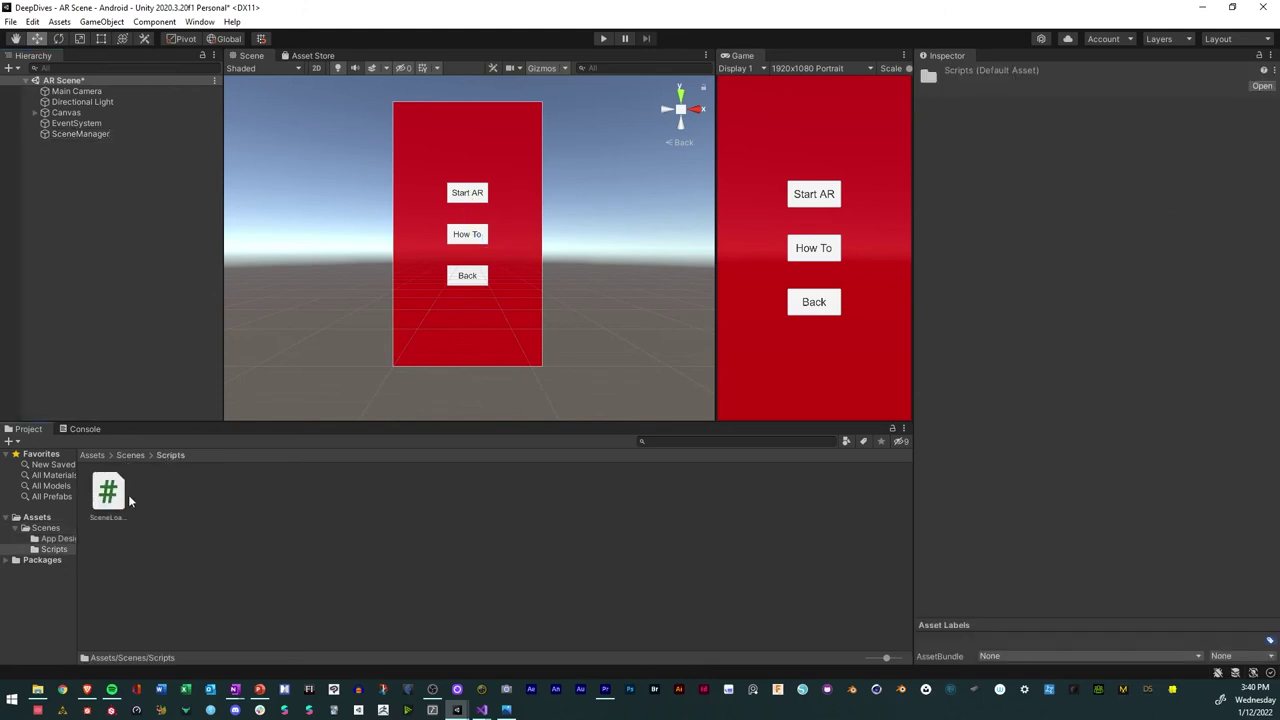
pyautogui.click(98, 136)
pyautogui.moveTo(108, 492); pyautogui.dragTo(1089, 429)
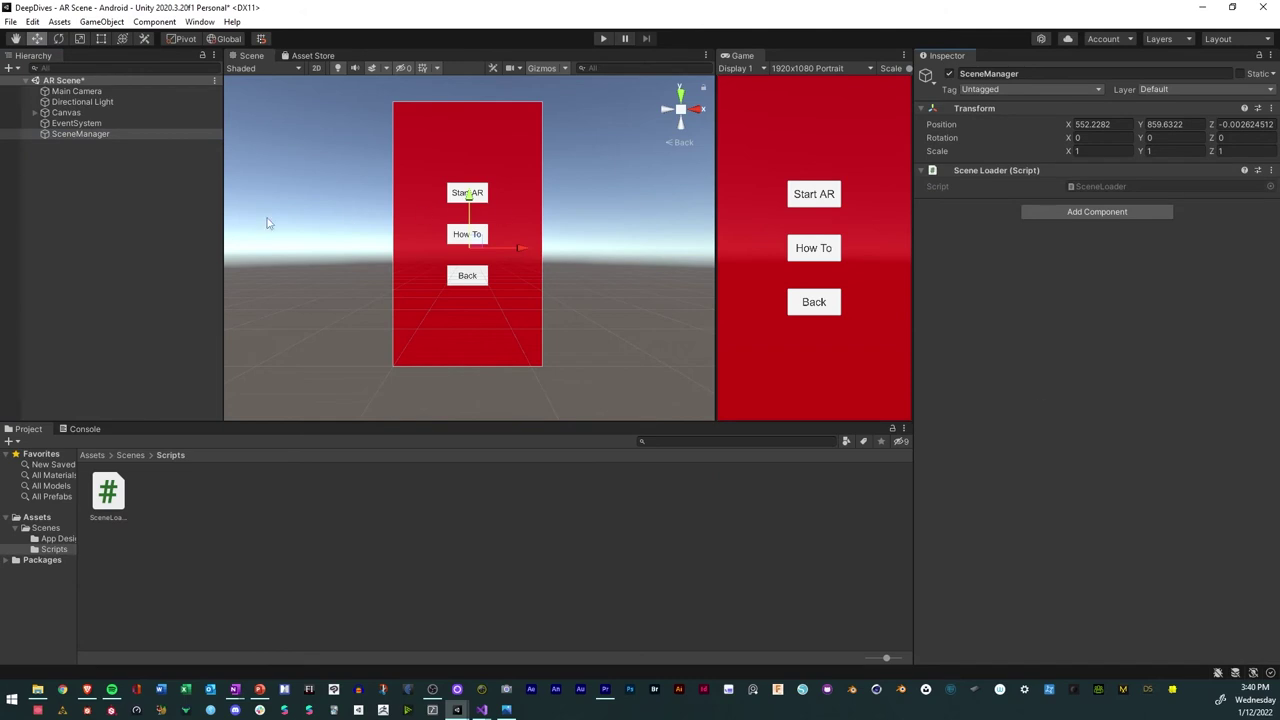
# Add an On Click event to AR Scene's Back button that calls SceneLoader's Sceneloader (int) function on the SceneManager object
pyautogui.click(35, 112)
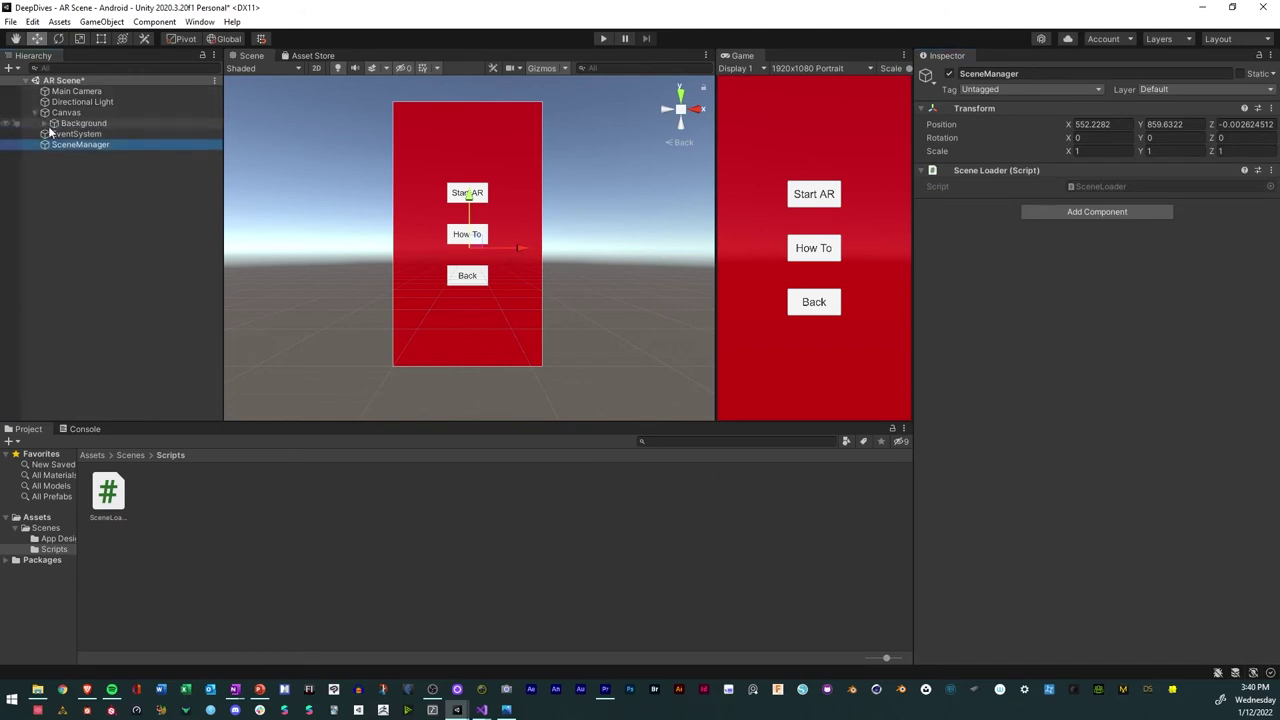
pyautogui.click(46, 124)
pyautogui.click(79, 155)
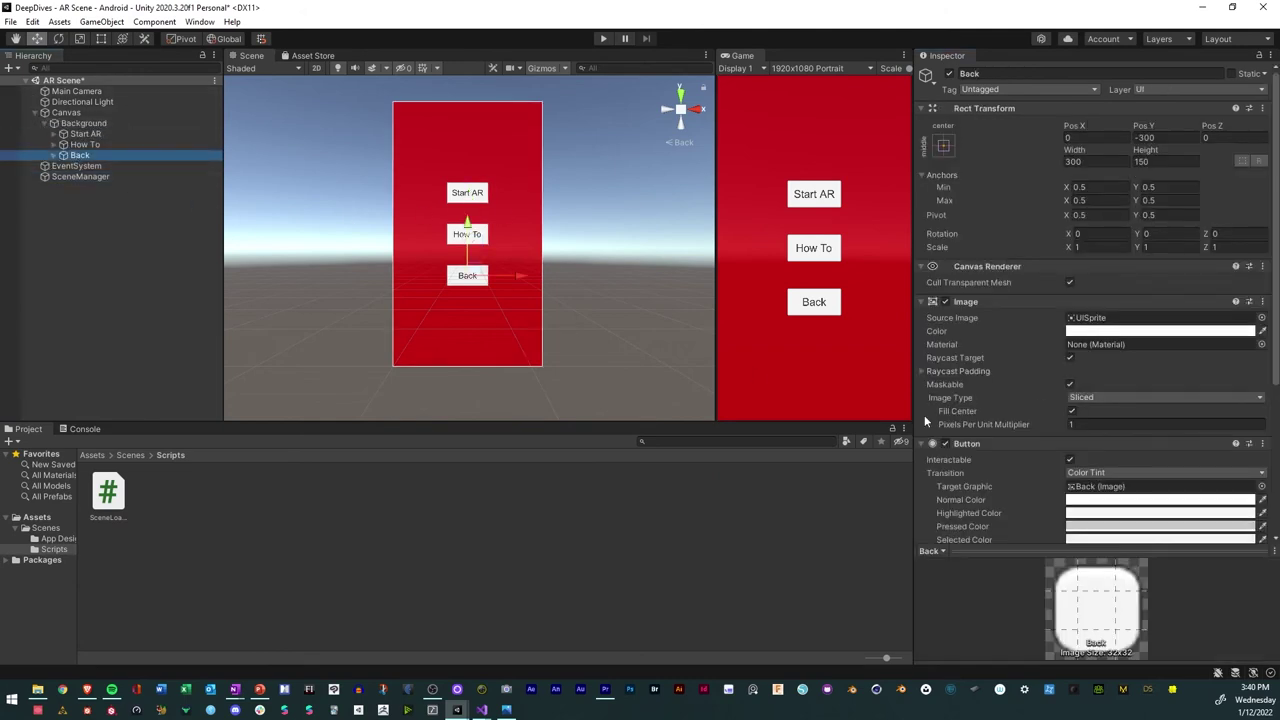
pyautogui.scroll(-5, 960, 430)
pyautogui.click(1240, 462)
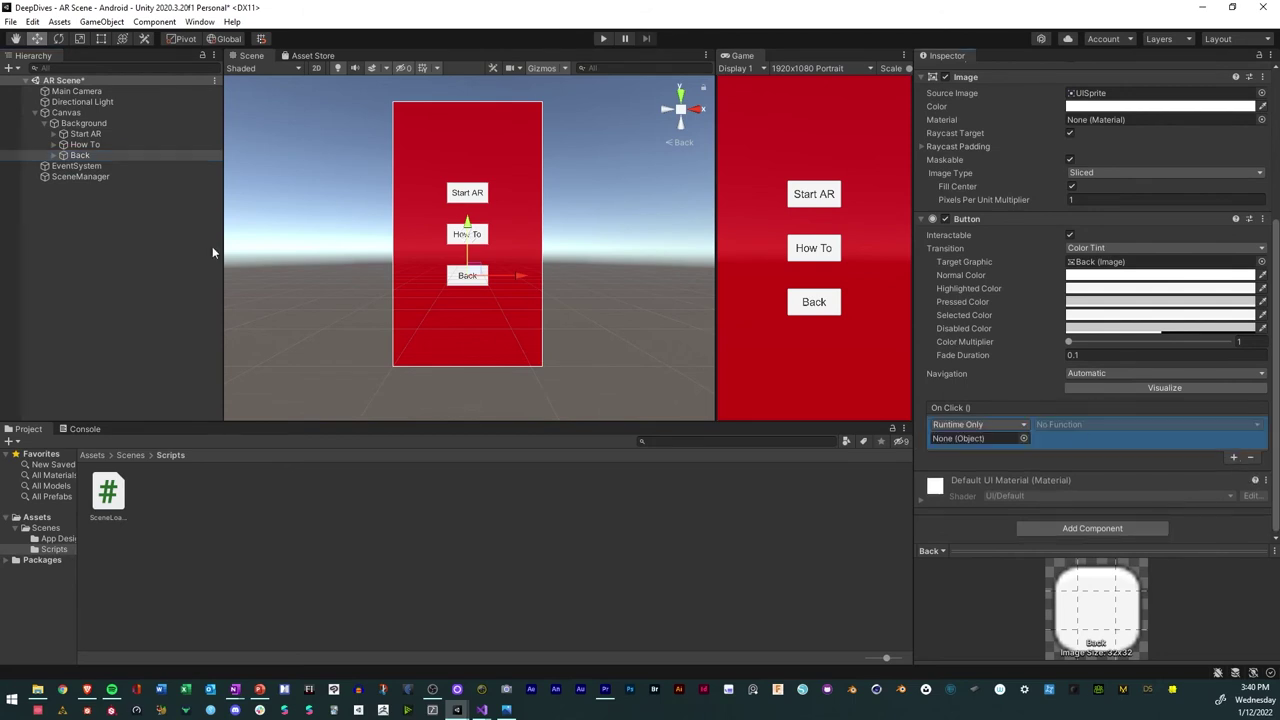
pyautogui.moveTo(63, 174); pyautogui.dragTo(979, 438)
pyautogui.click(1088, 424)
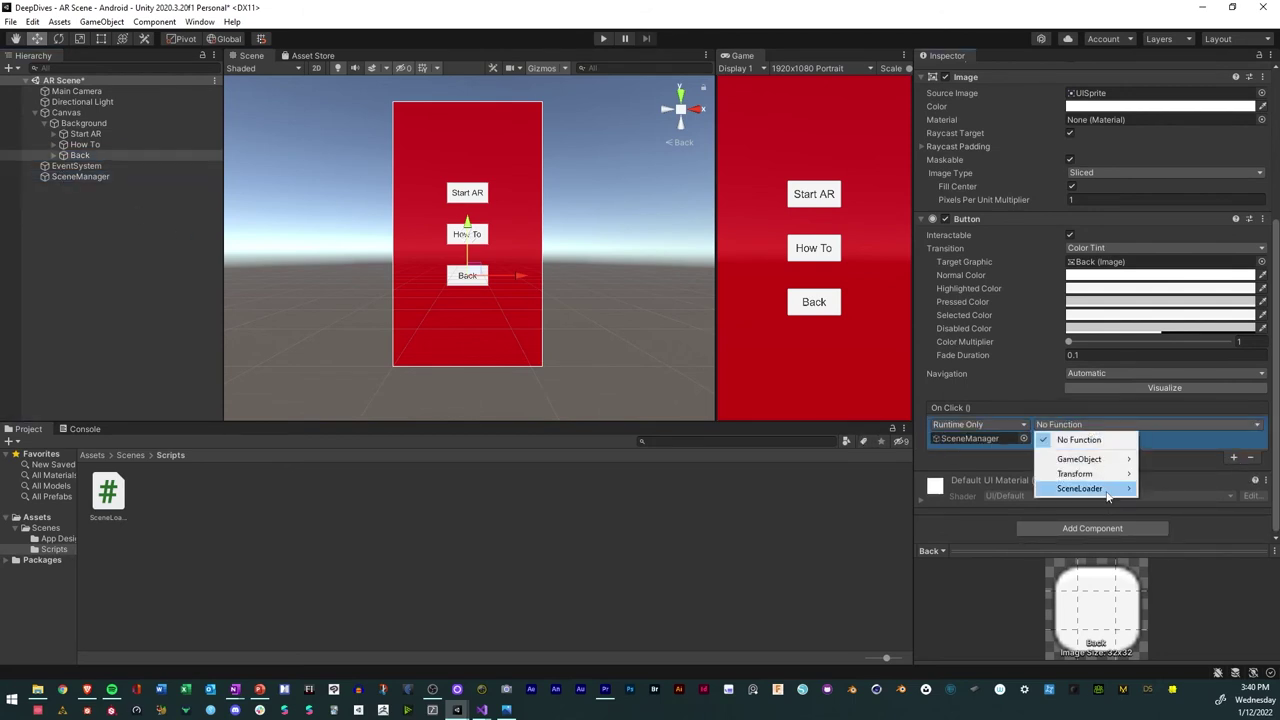
pyautogui.moveTo(1107, 497)
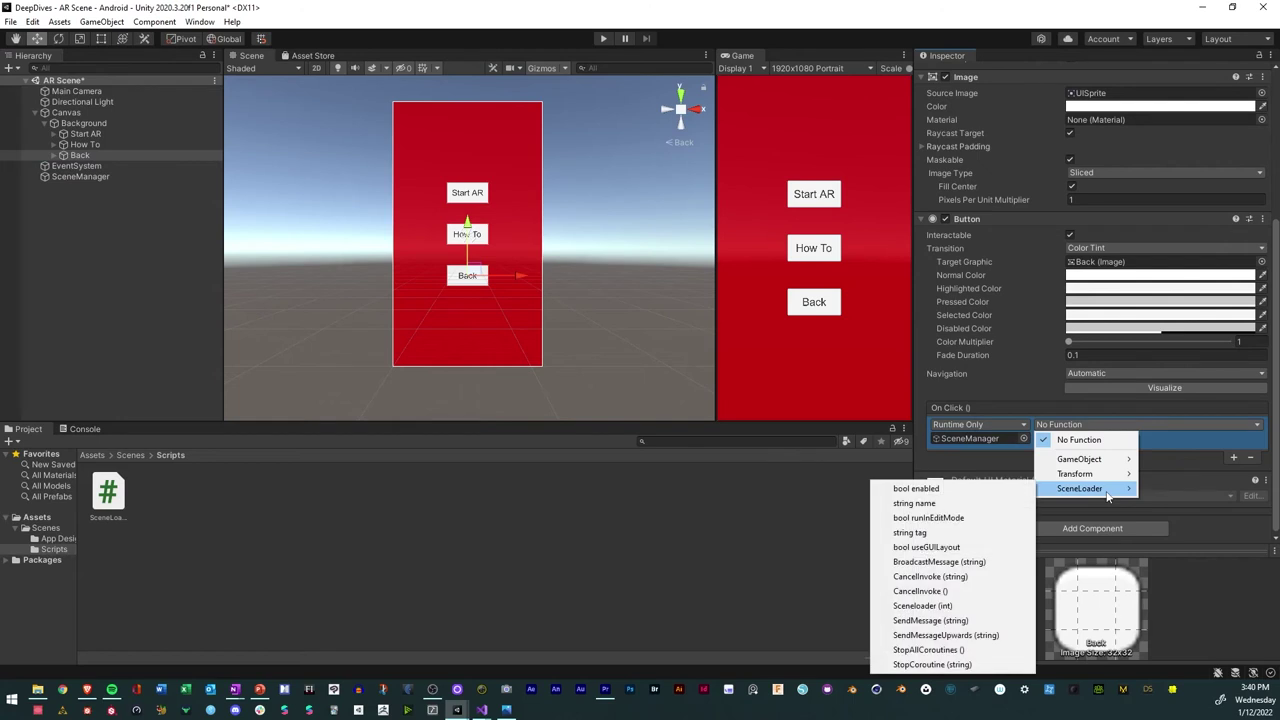
pyautogui.click(936, 608)
# Set the Back button's Sceneloader argument to 0 and save AR Scene
pyautogui.click(1052, 438)
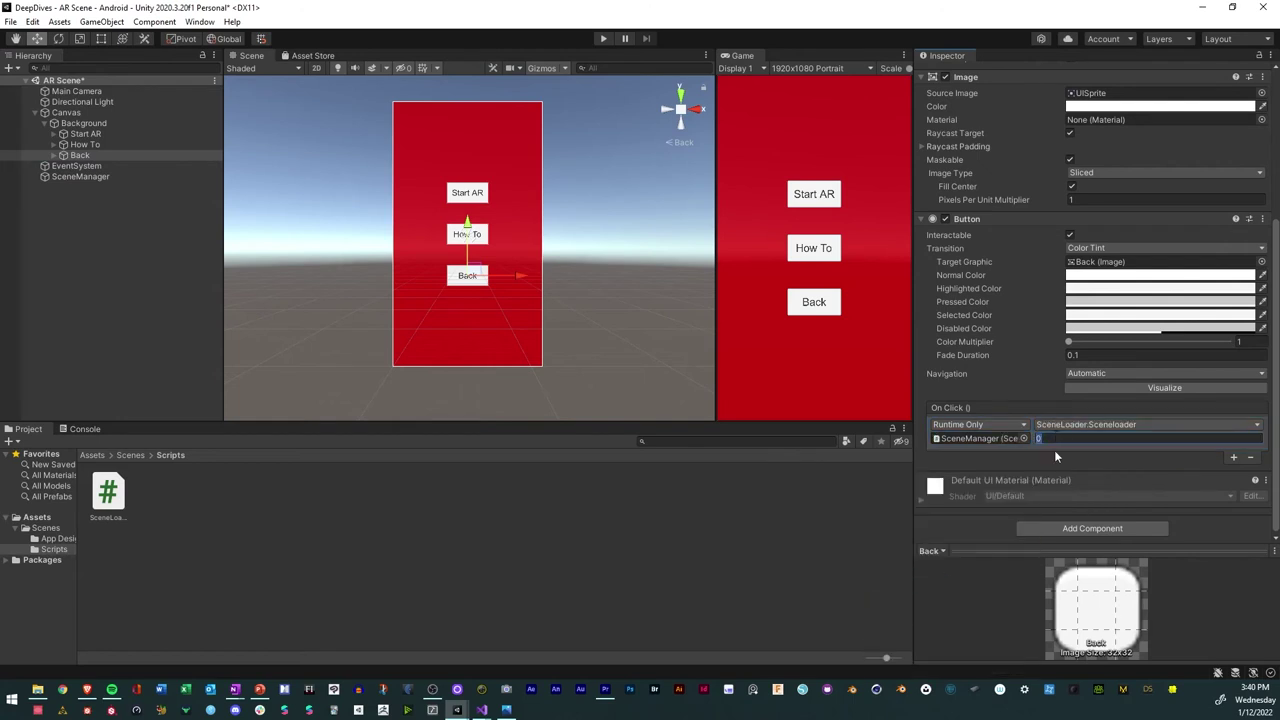
pyautogui.write('0')
pyautogui.click(10, 21)
pyautogui.click(31, 85)
# Move the Scripts folder out of Scenes directly into the Assets folder
pyautogui.click(37, 517)
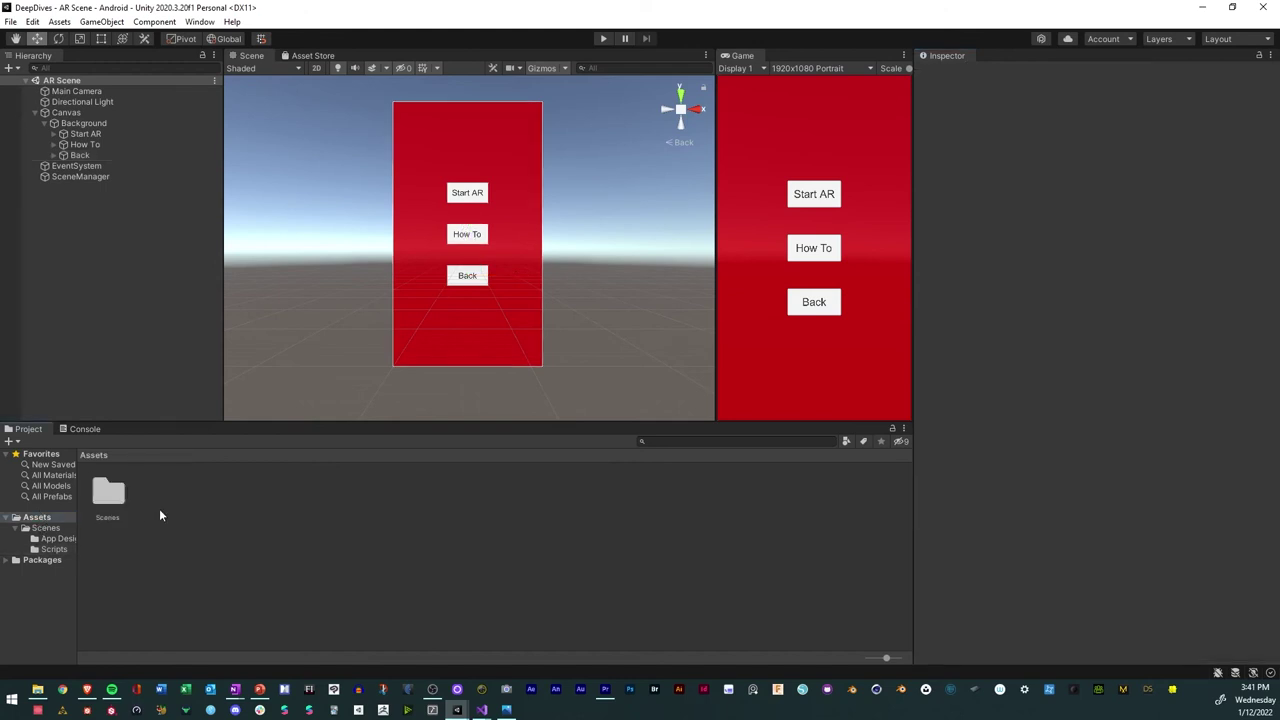
pyautogui.rightClick(160, 515)
pyautogui.click(35, 517)
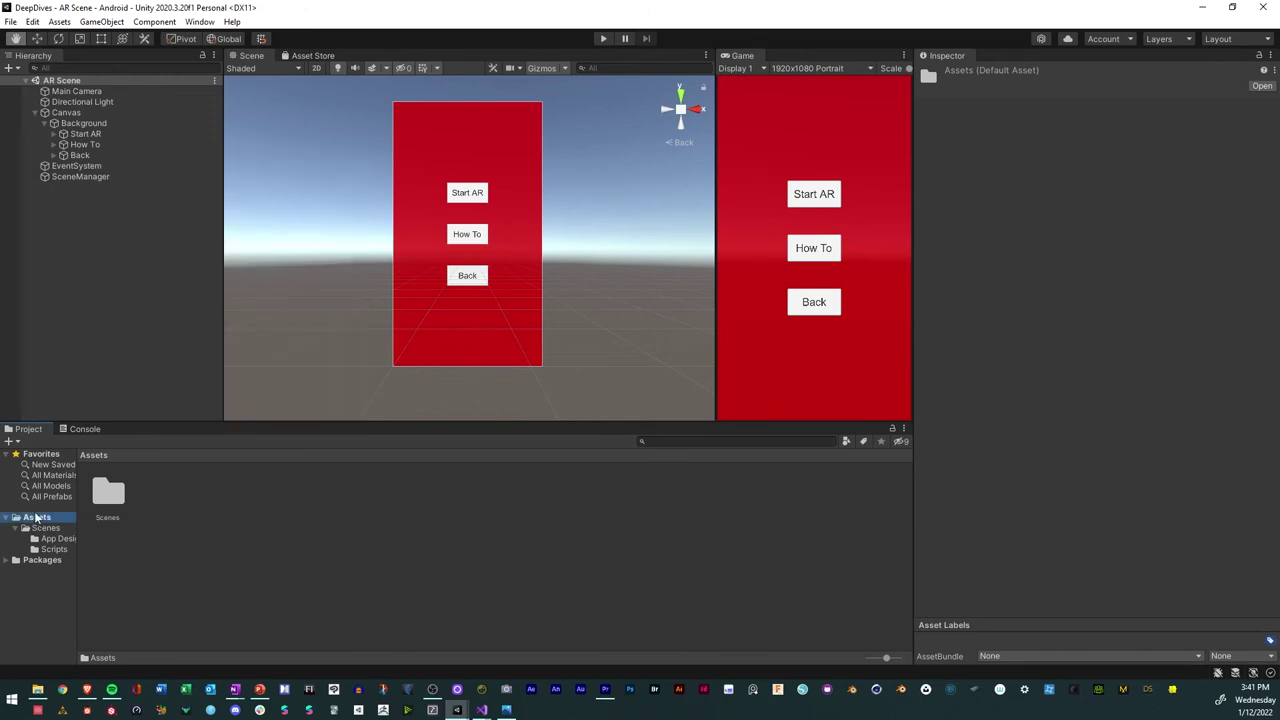
pyautogui.click(48, 552)
pyautogui.moveTo(48, 552); pyautogui.dragTo(37, 518)
pyautogui.click(37, 517)
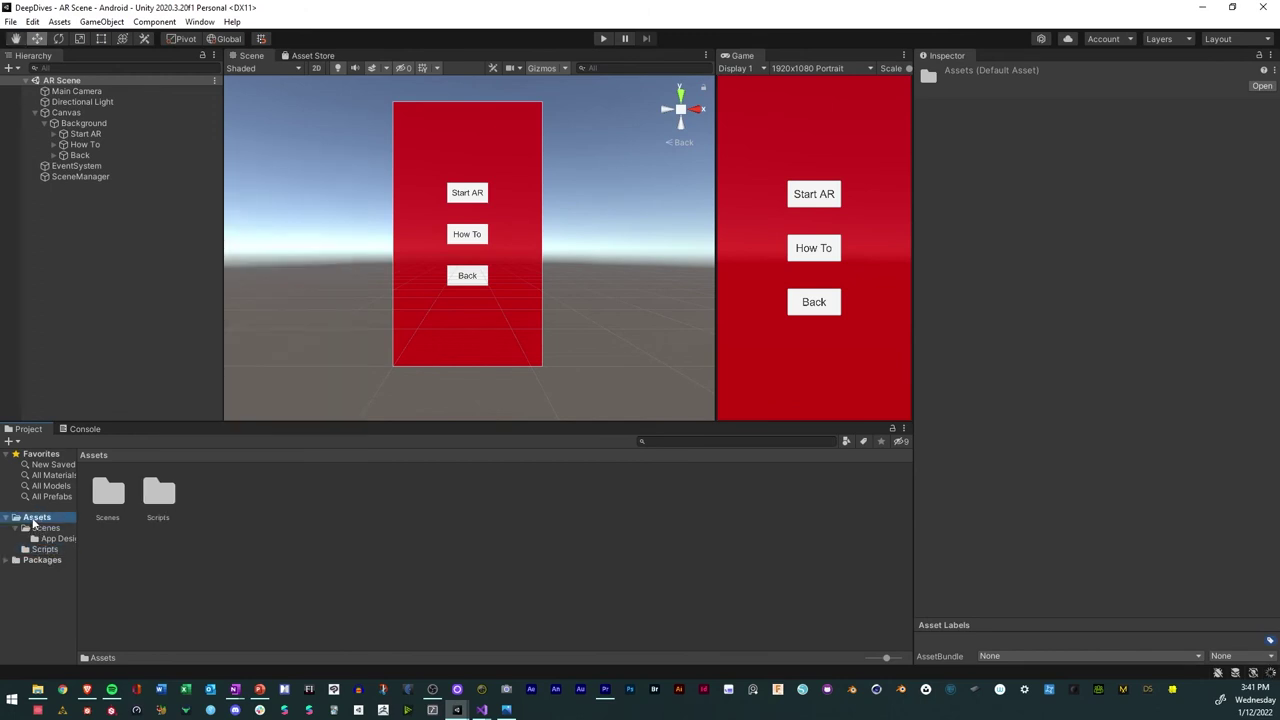
# Create a folder named Prefabs in Assets and open it
pyautogui.rightClick(248, 520)
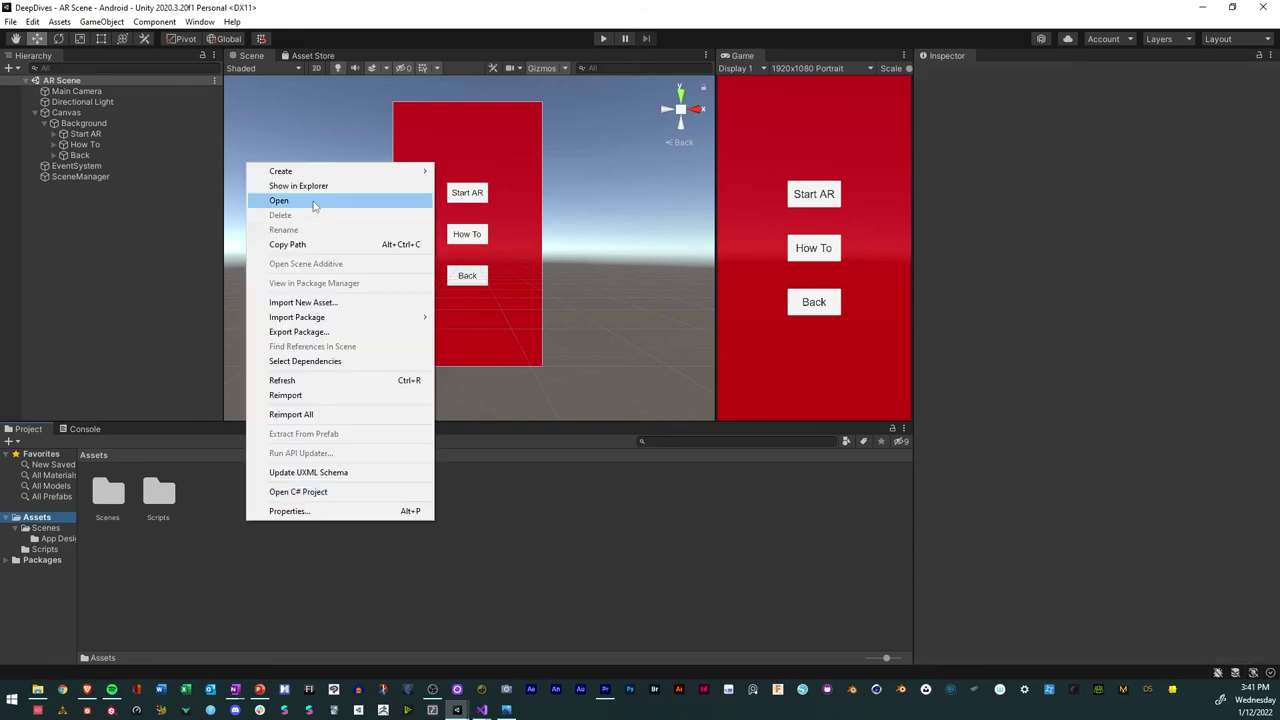
pyautogui.moveTo(322, 172)
pyautogui.click(464, 172)
pyautogui.write('Prefabs')
pyautogui.press('Return')
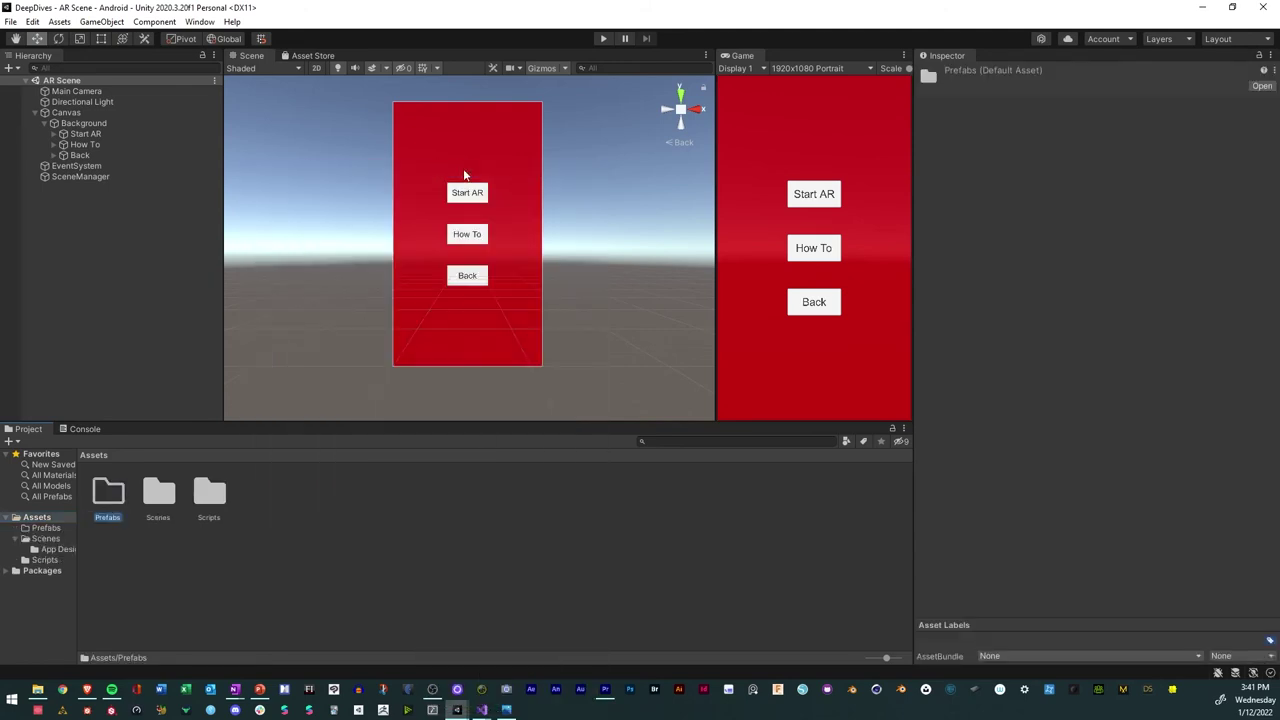
pyautogui.doubleClick(109, 494)
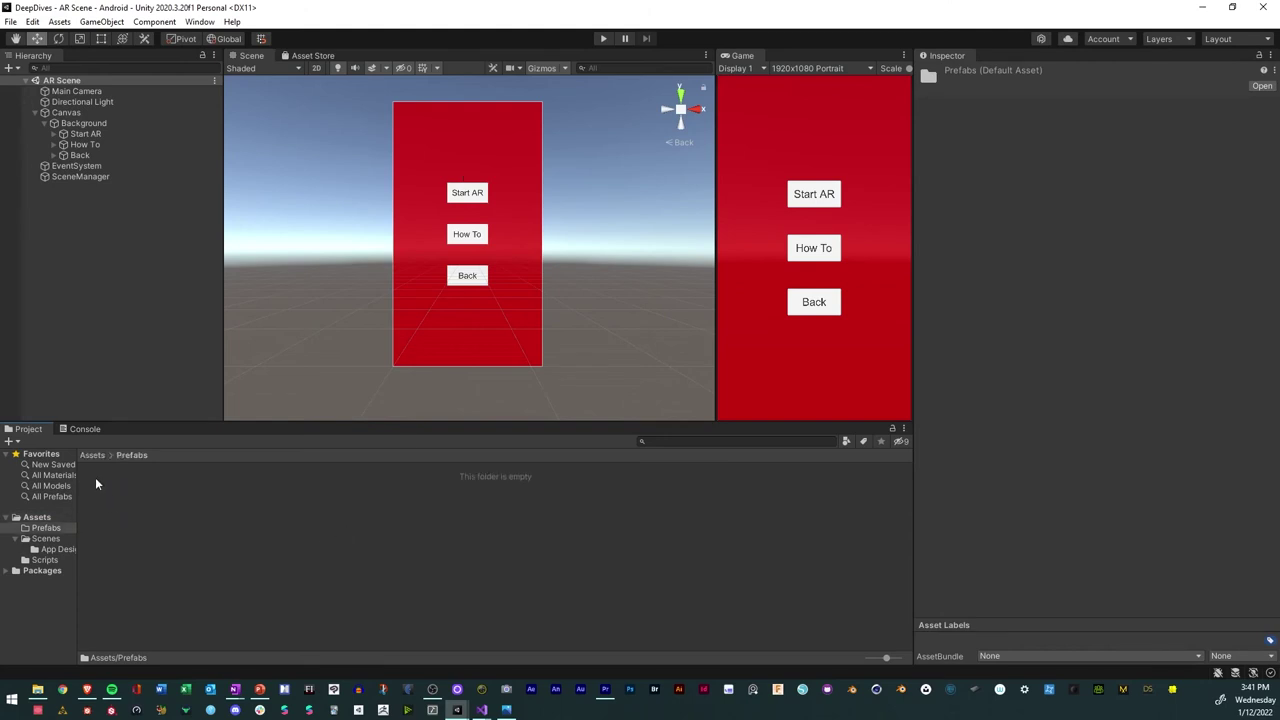
# Store AR Scene's SceneManager object as a prefab in the Prefabs folder, and open the Main Menu scene, saving AR Scene's changes
pyautogui.moveTo(72, 176); pyautogui.dragTo(155, 537)
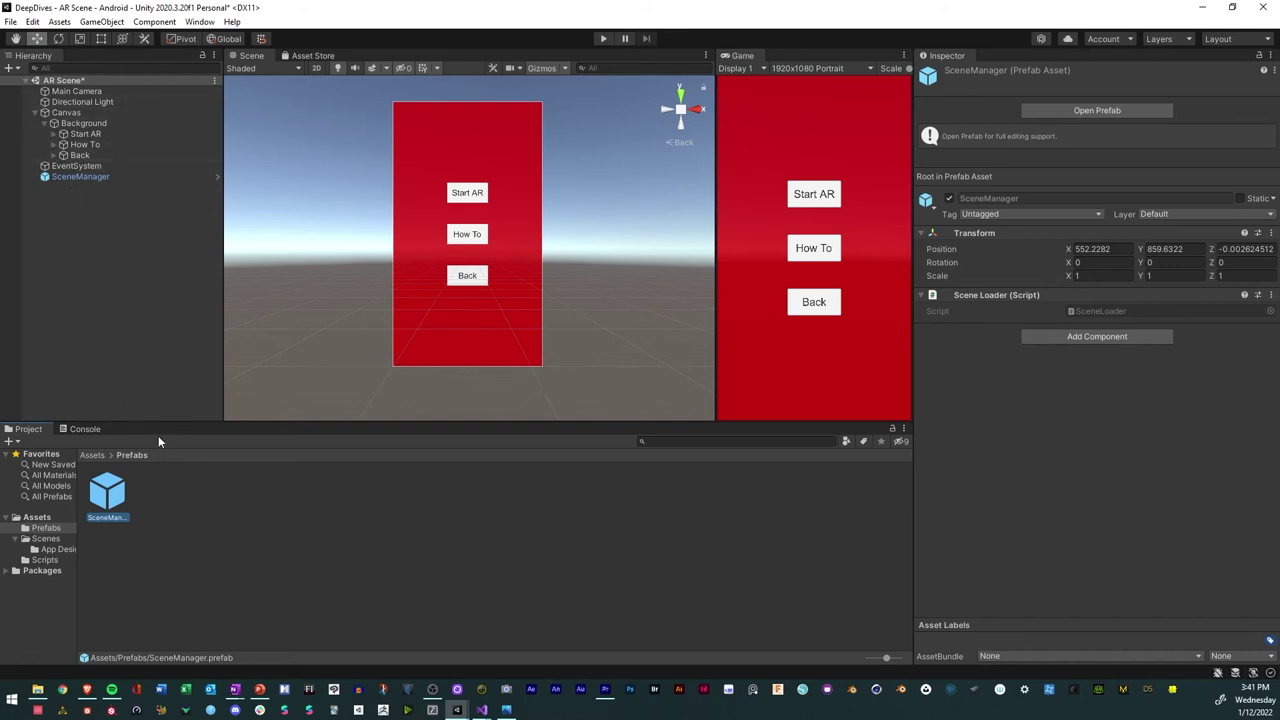
pyautogui.click(38, 544)
pyautogui.doubleClick(109, 497)
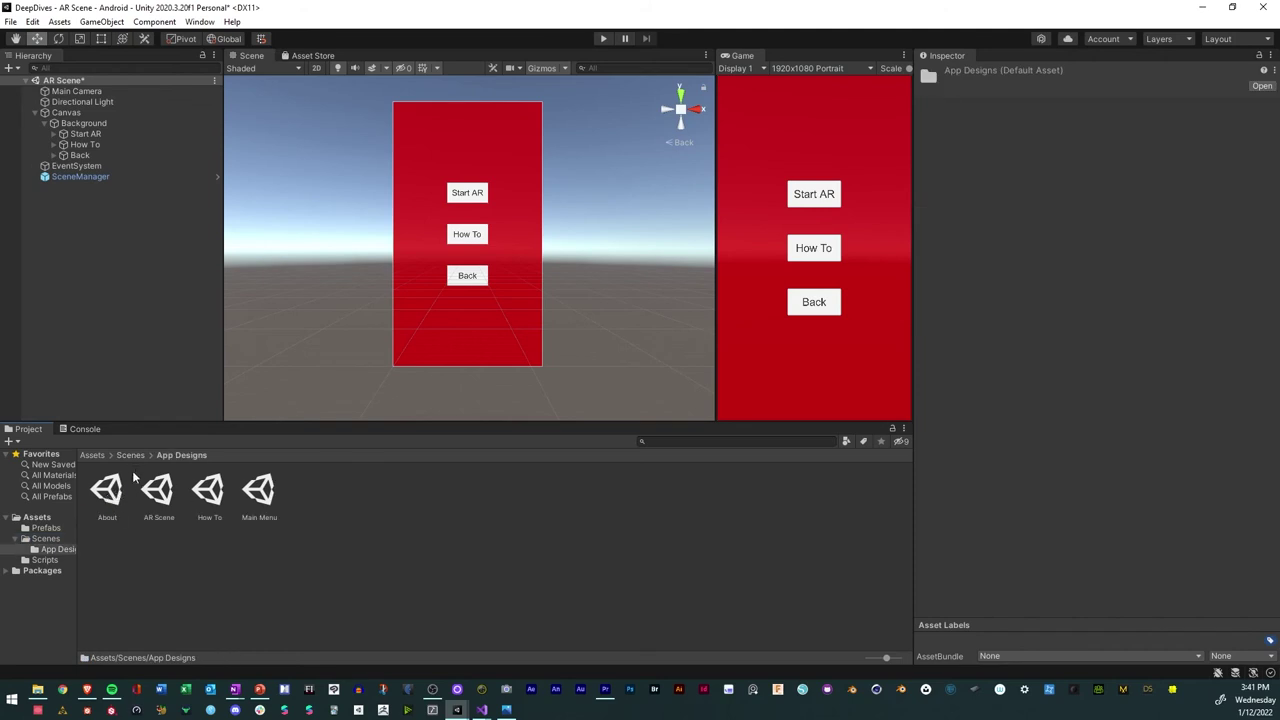
pyautogui.click(94, 180)
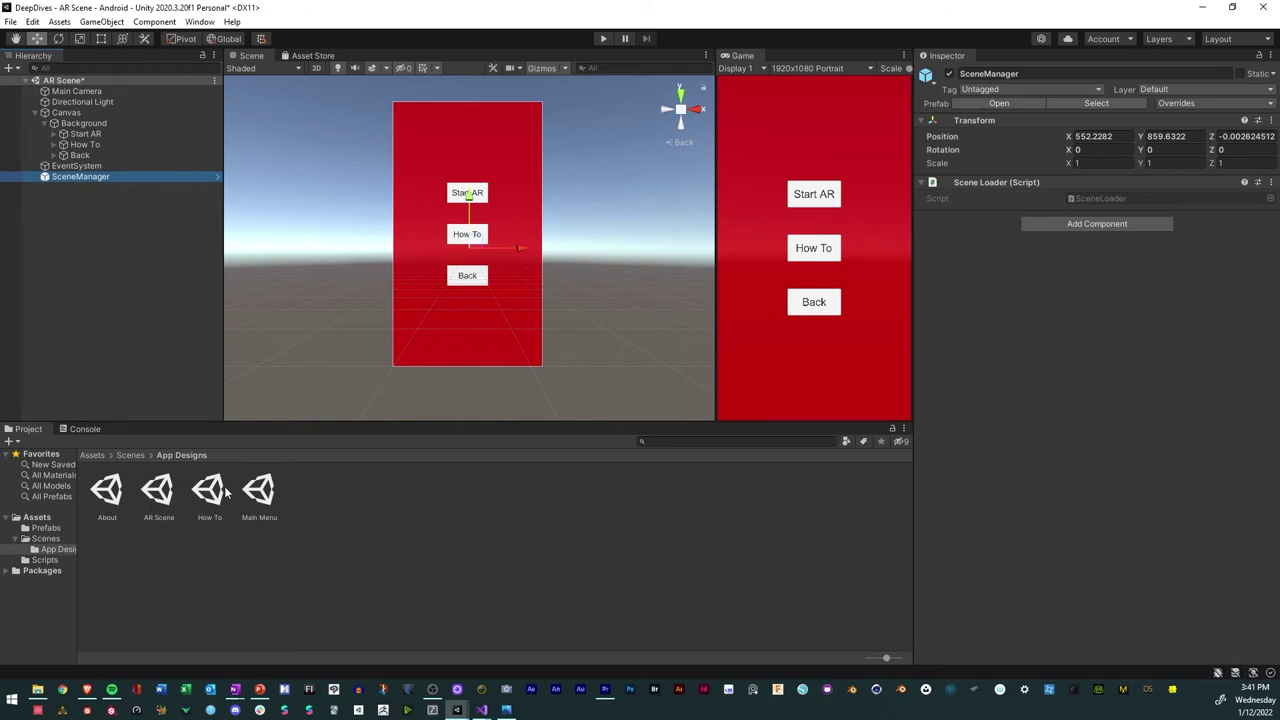
pyautogui.doubleClick(262, 500)
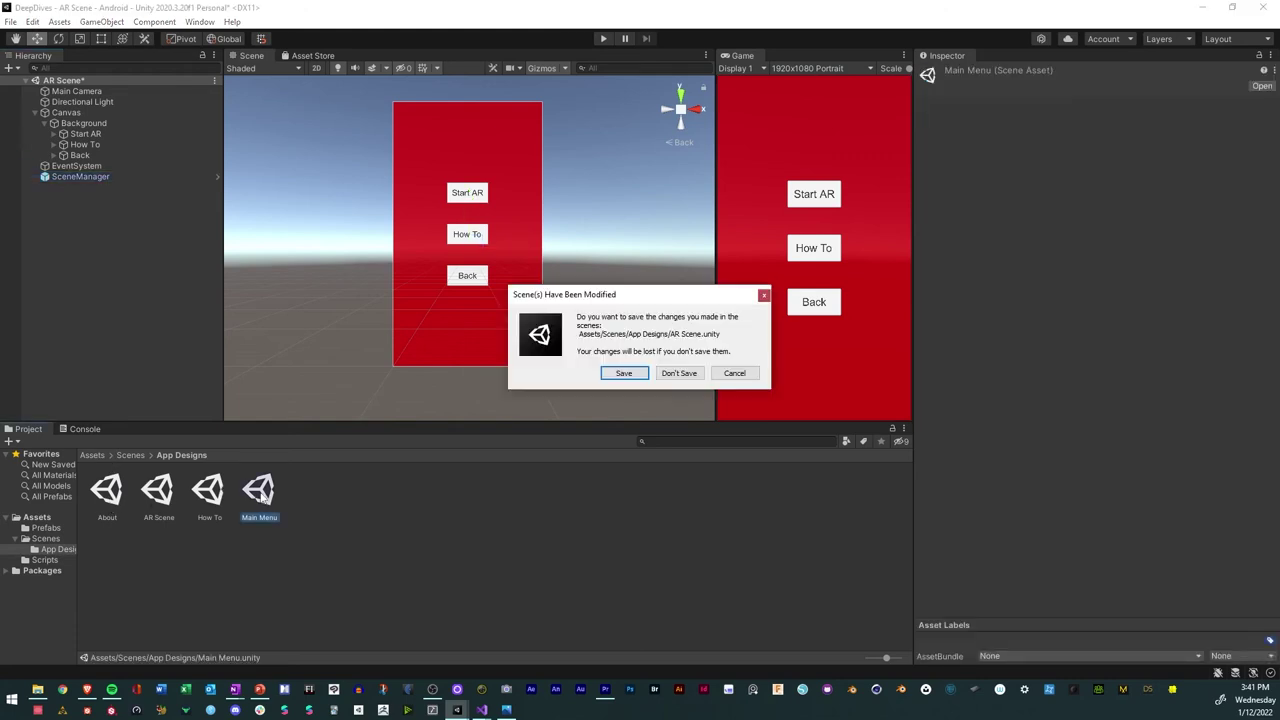
pyautogui.click(614, 376)
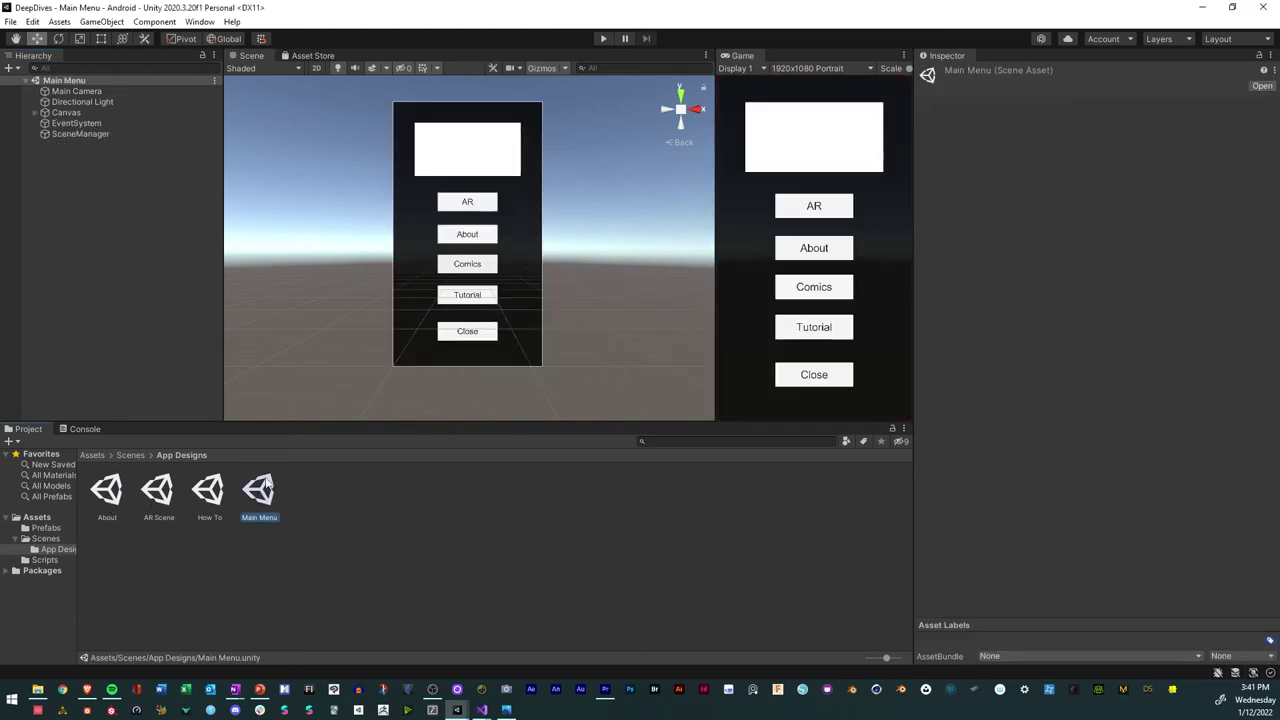
# Replace Main Menu's SceneManager object with an instance of the SceneManager prefab, and name the instance SceneManager
pyautogui.click(46, 530)
pyautogui.moveTo(107, 495); pyautogui.dragTo(116, 150)
pyautogui.click(100, 134)
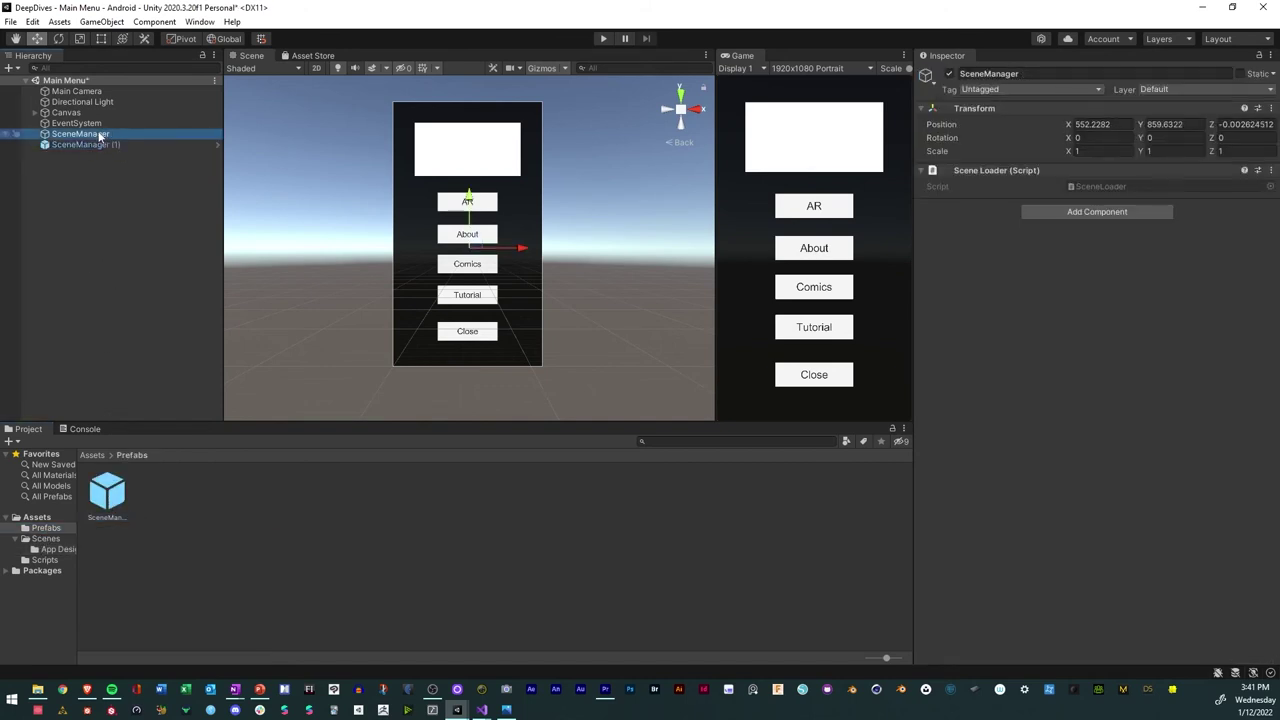
pyautogui.press('Delete')
pyautogui.click(110, 134)
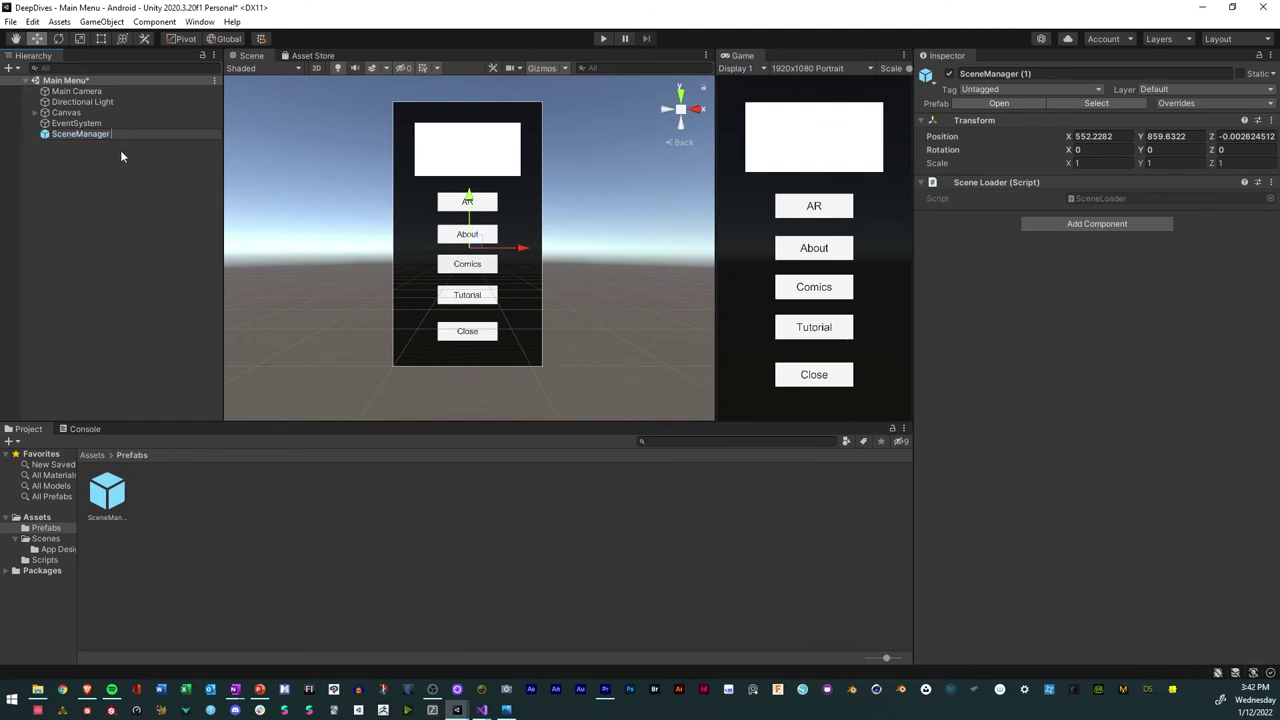
pyautogui.click(120, 150)
# Link the On Click events of Main Menu's AR, About and How To buttons to the new SceneManager's Sceneloader (int) function
pyautogui.click(35, 112)
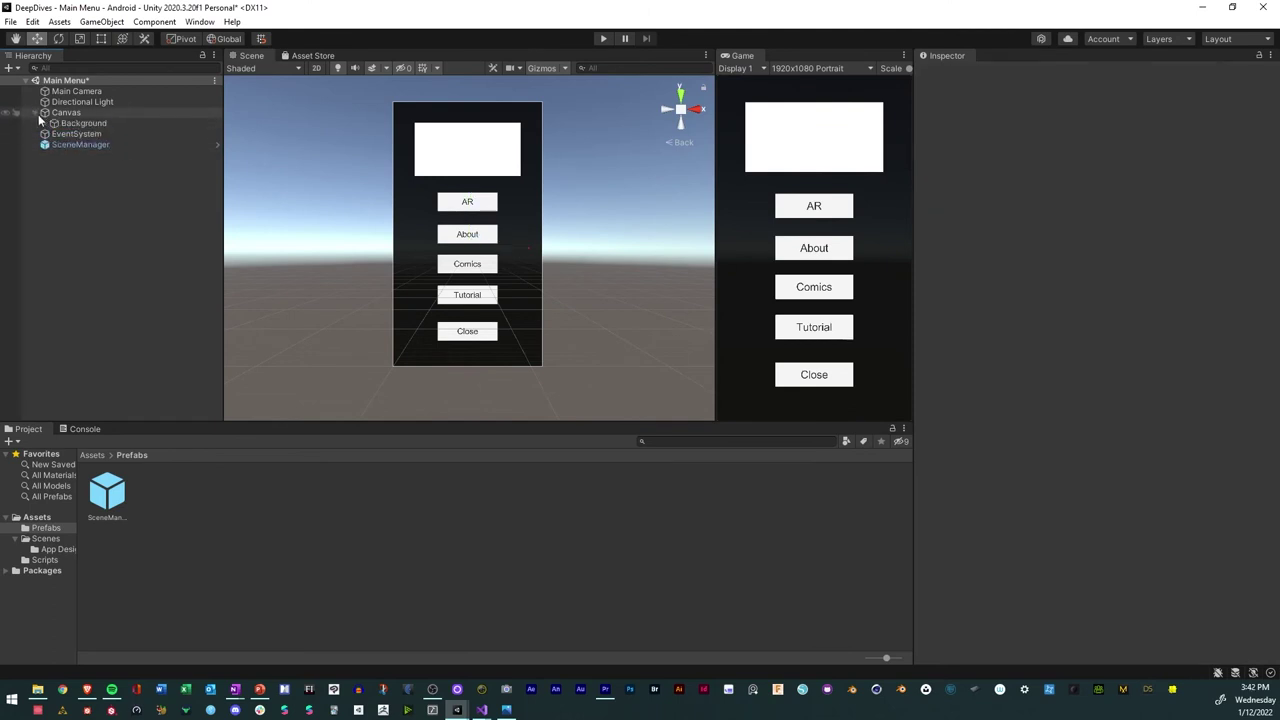
pyautogui.click(44, 123)
pyautogui.click(75, 144)
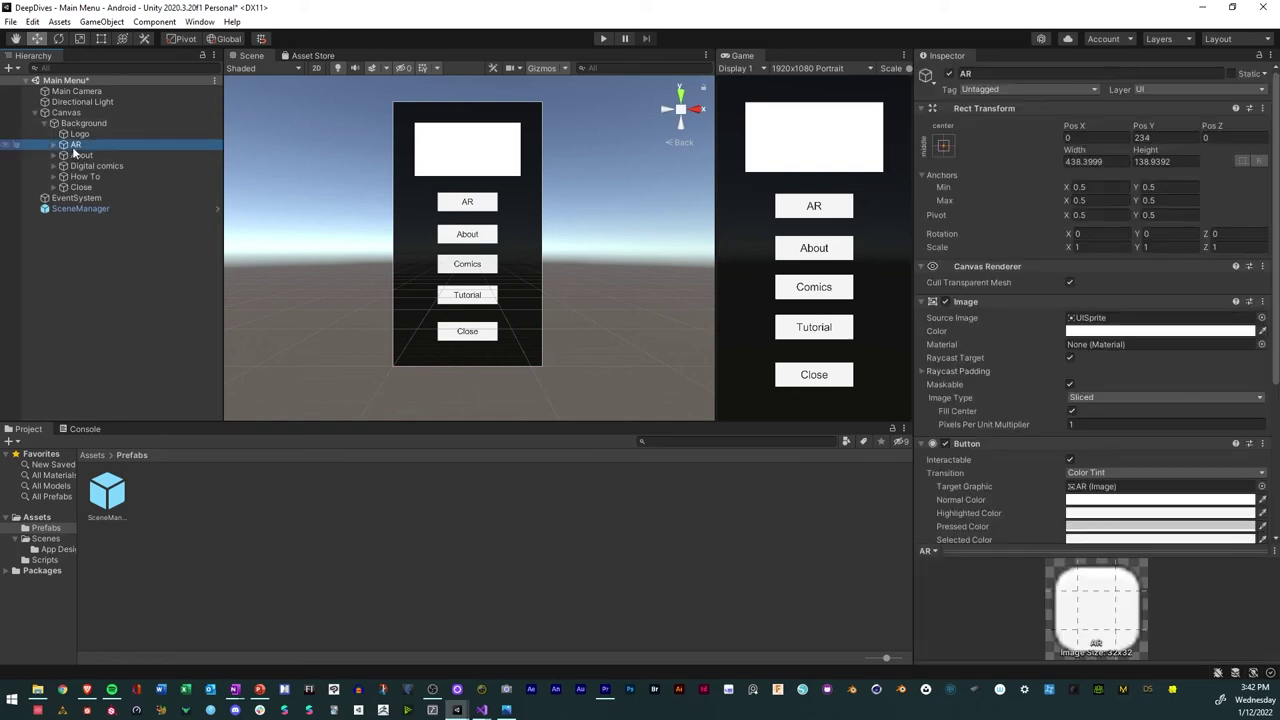
pyautogui.keyDown('ctrl'); pyautogui.click(84, 176); pyautogui.keyUp('ctrl')
pyautogui.keyDown('ctrl'); pyautogui.click(80, 155); pyautogui.keyUp('ctrl')
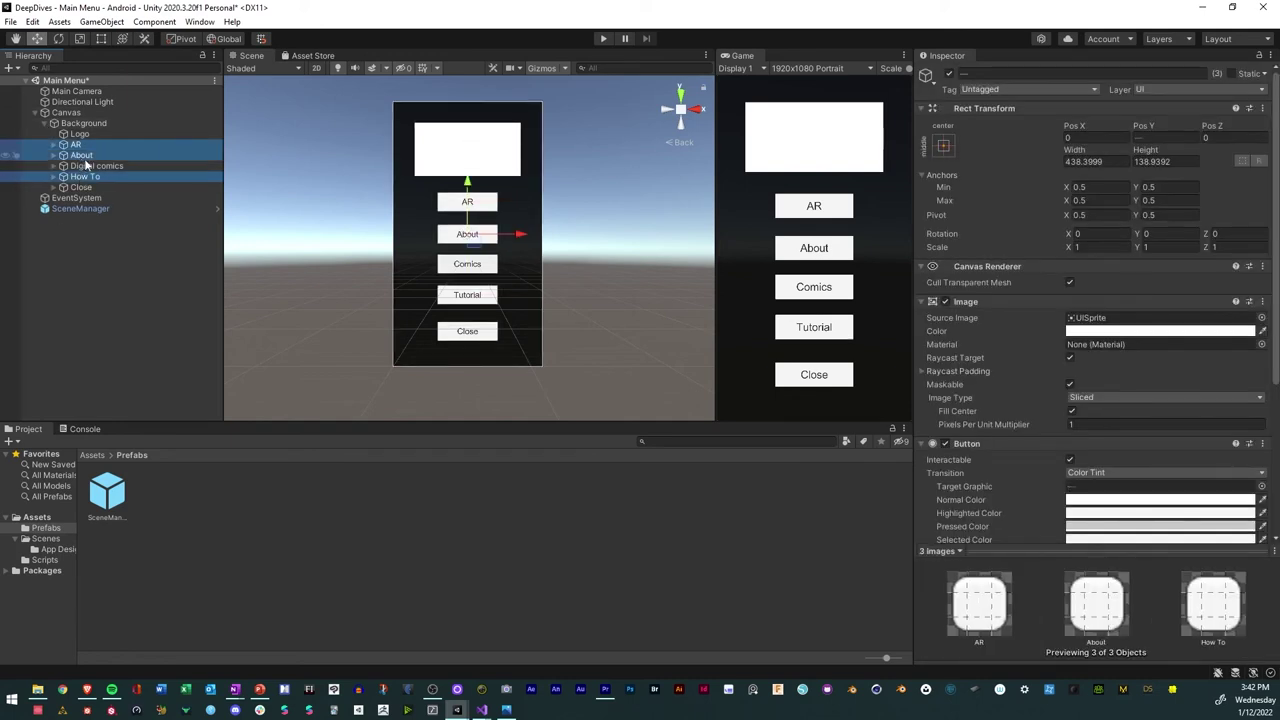
pyautogui.scroll(-5, 968, 378)
pyautogui.moveTo(80, 208); pyautogui.dragTo(970, 442)
pyautogui.click(1112, 424)
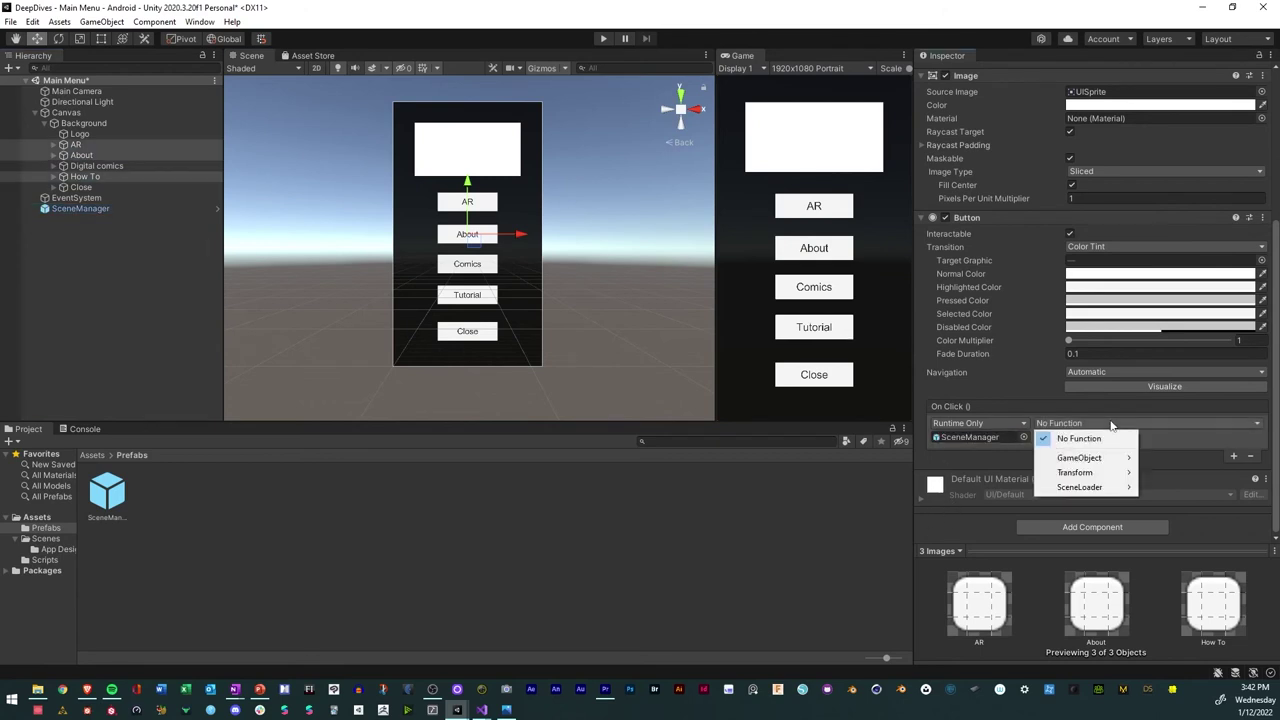
pyautogui.moveTo(1105, 497)
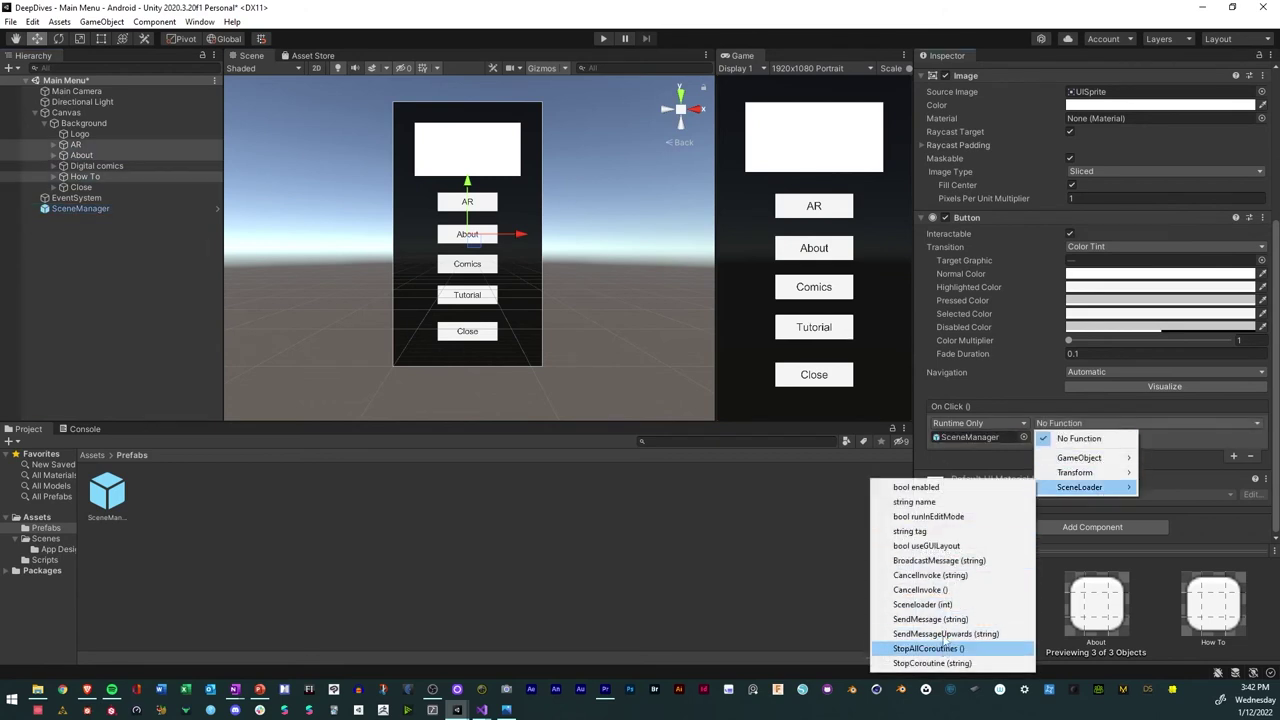
pyautogui.click(925, 604)
# Check the On Click function and scene argument of the How To, About and AR buttons individually
pyautogui.click(111, 215)
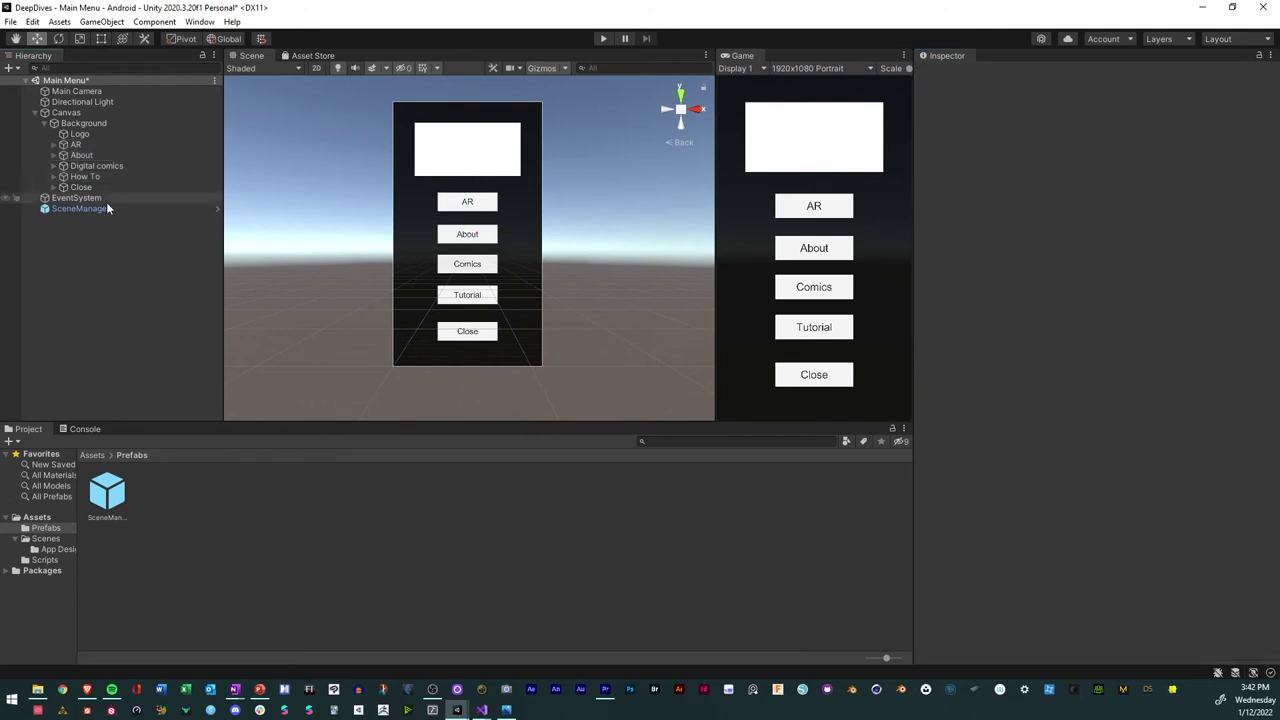
pyautogui.click(98, 177)
pyautogui.scroll(-5, 1033, 317)
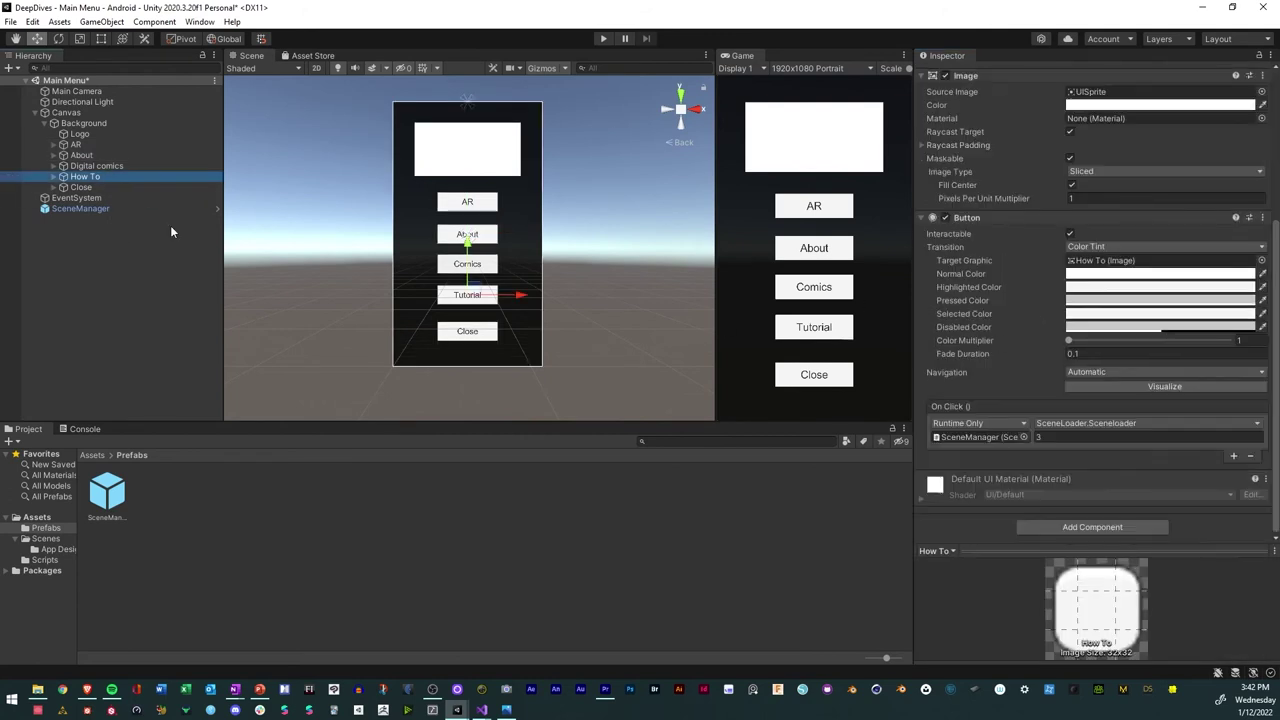
pyautogui.click(84, 156)
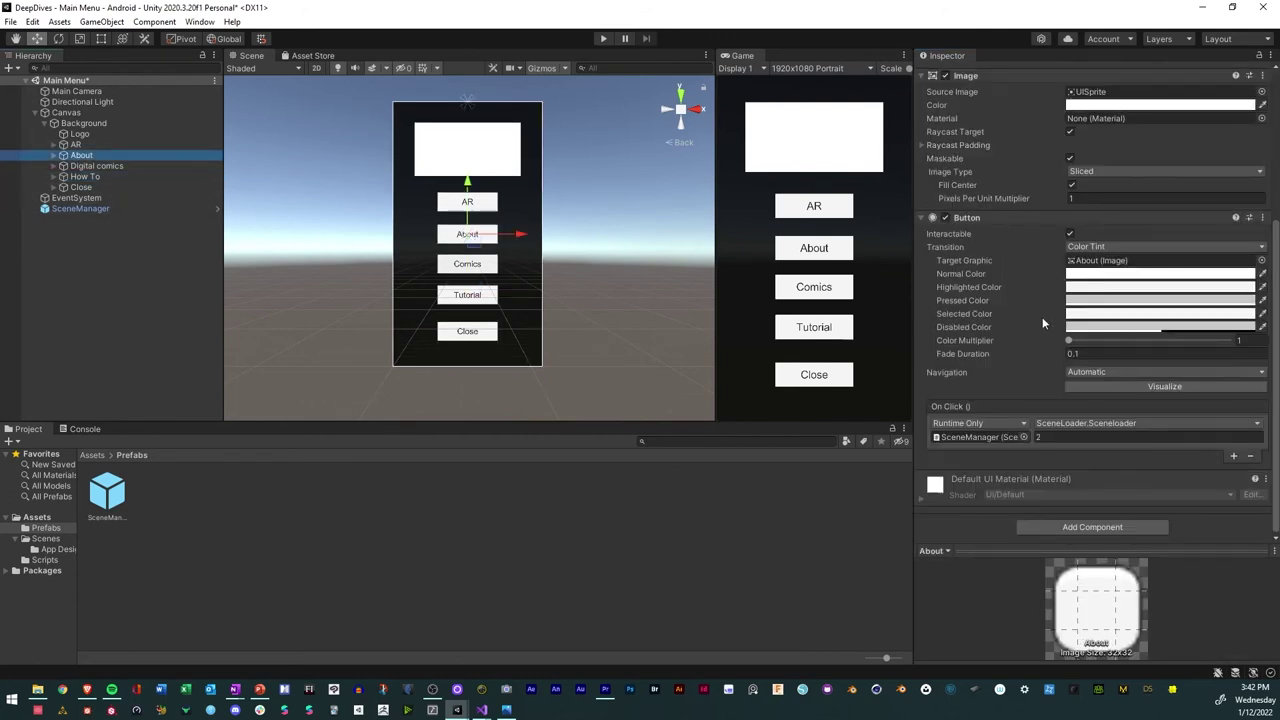
pyautogui.click(78, 146)
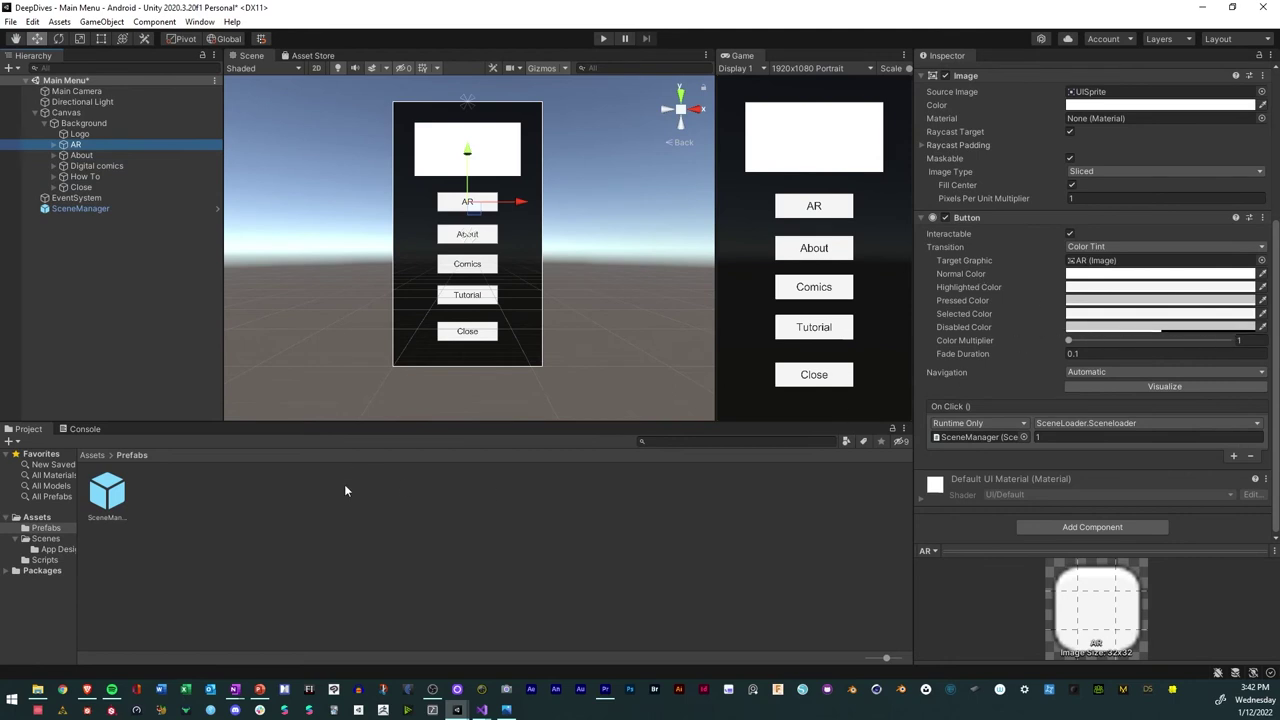
pyautogui.click(326, 588)
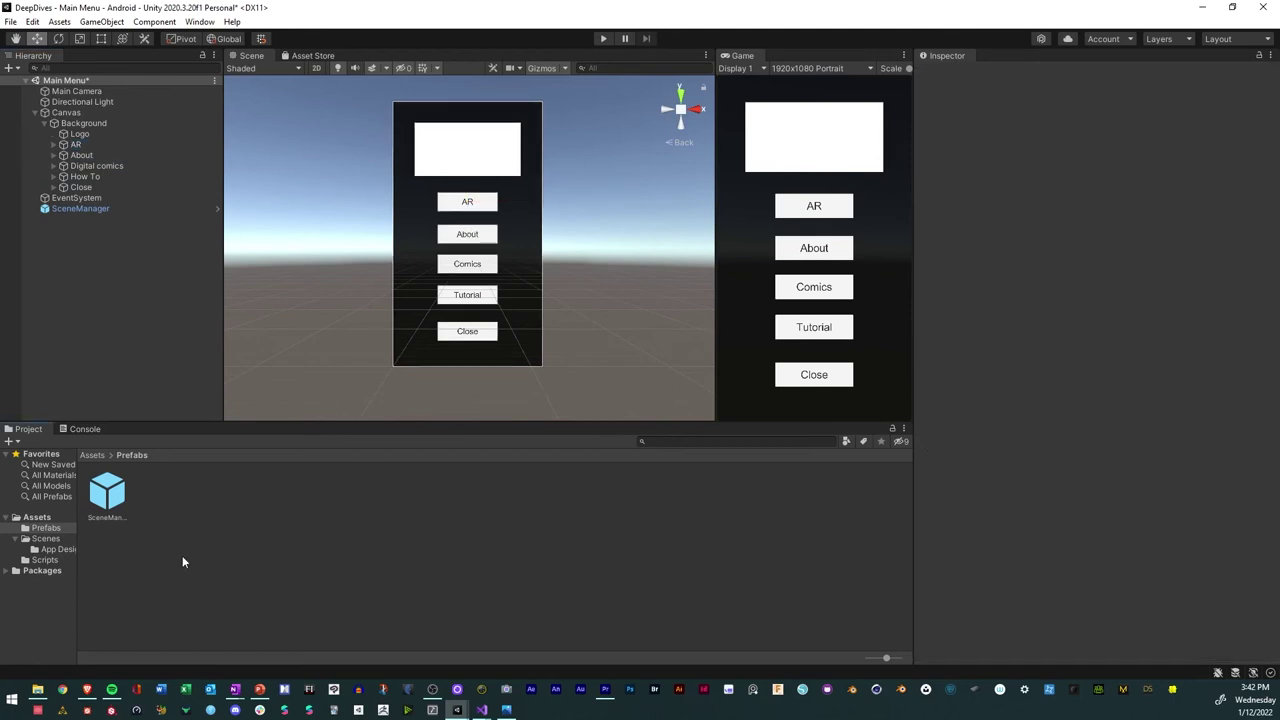
# Open the About scene from the App Designs folder, saving Main Menu's changes
pyautogui.click(45, 539)
pyautogui.doubleClick(101, 504)
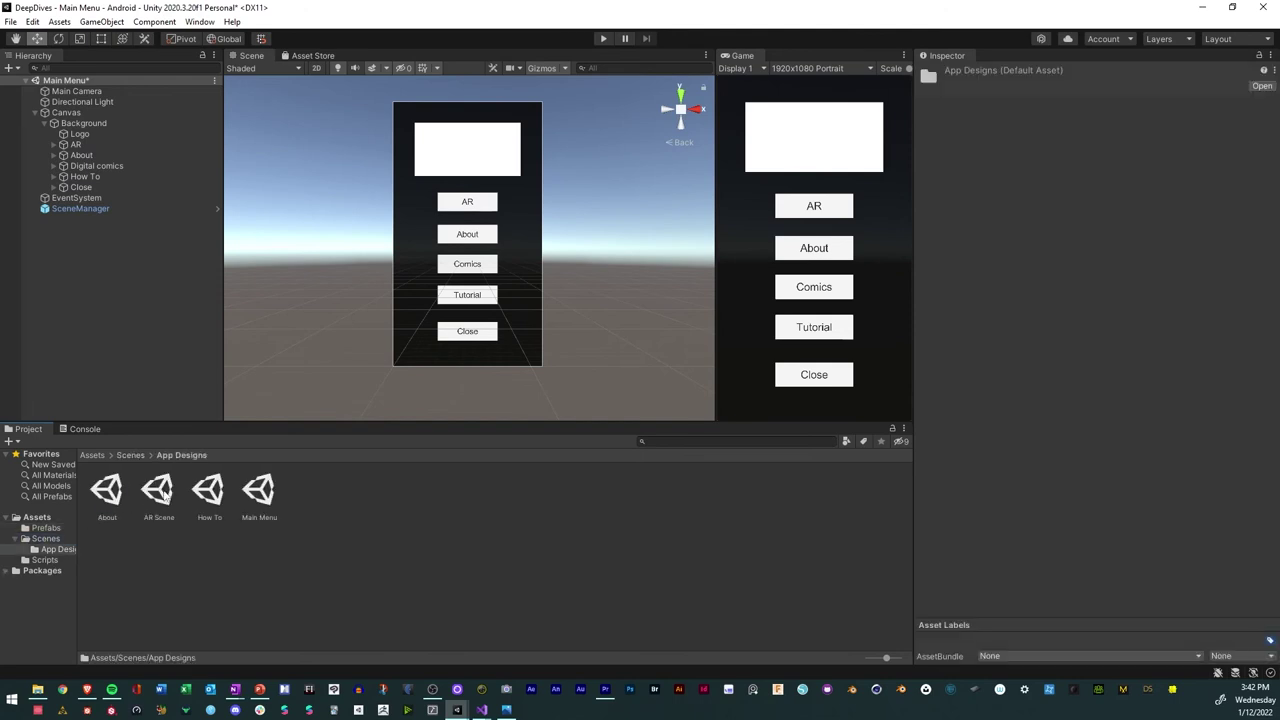
pyautogui.doubleClick(108, 493)
pyautogui.click(620, 372)
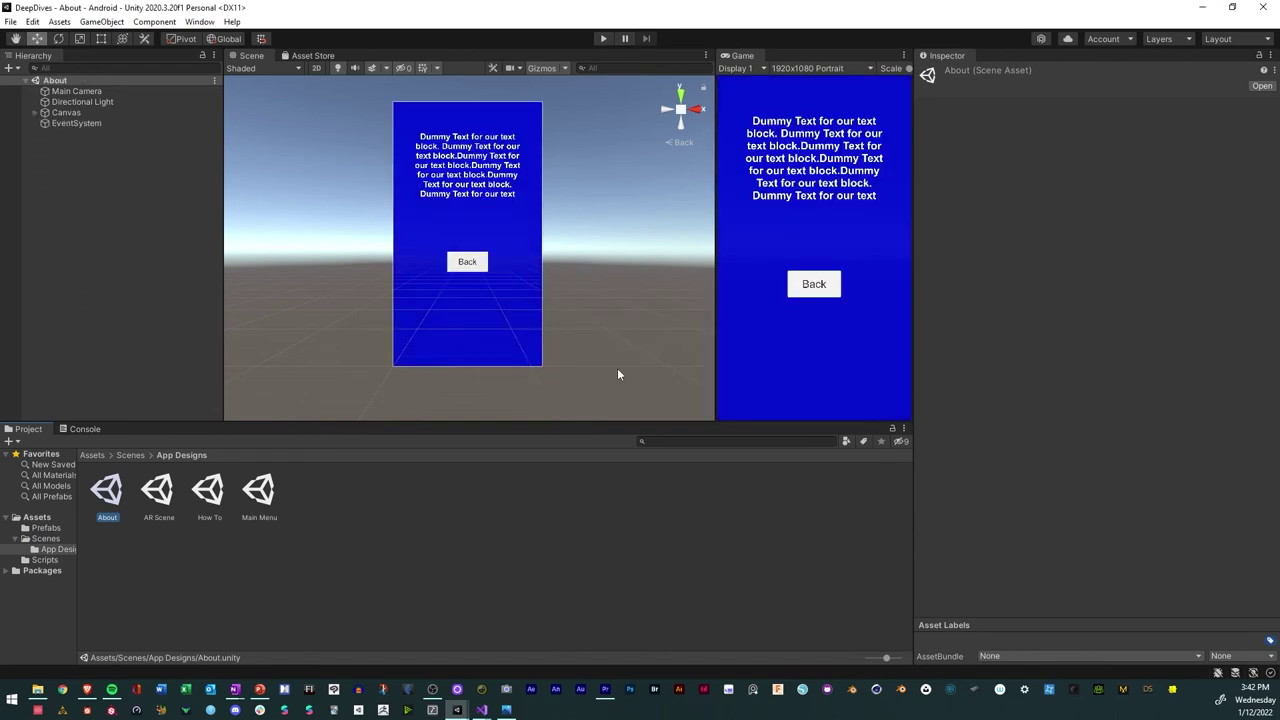
# Add an empty On Click event to the About scene's Back button and place the SceneManager prefab in the scene
pyautogui.click(58, 113)
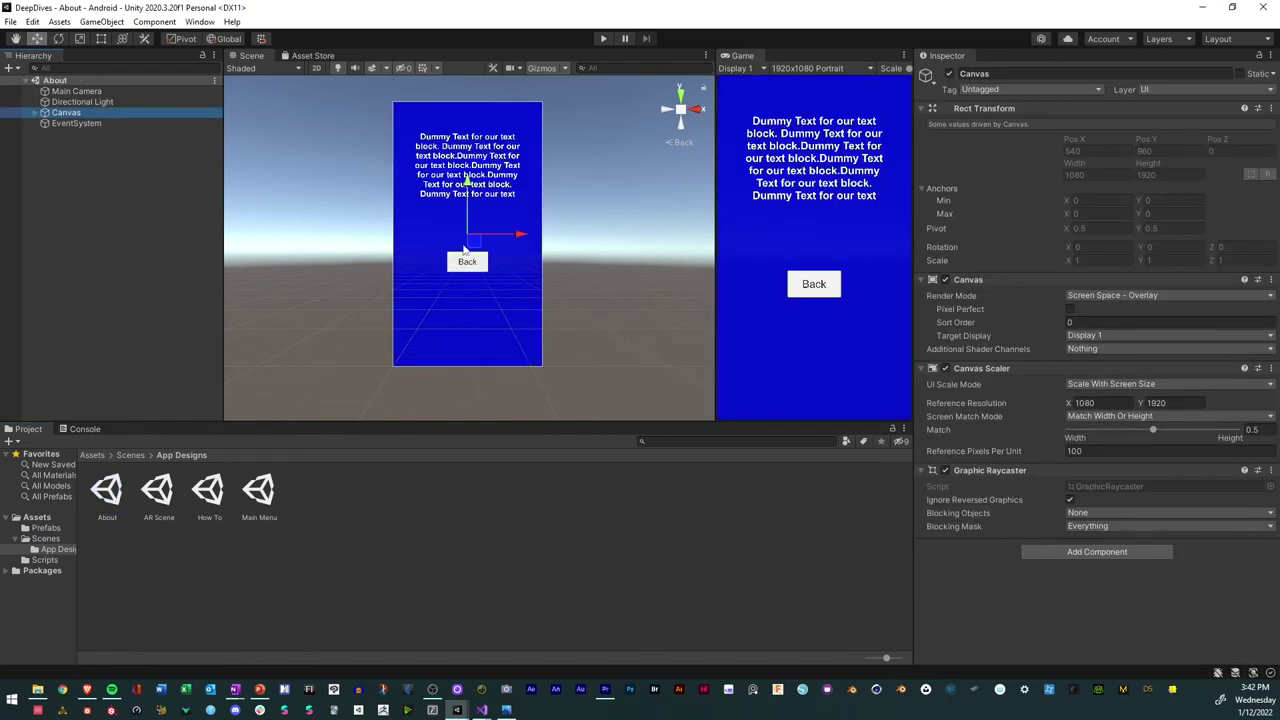
pyautogui.click(462, 264)
pyautogui.scroll(-5, 1129, 448)
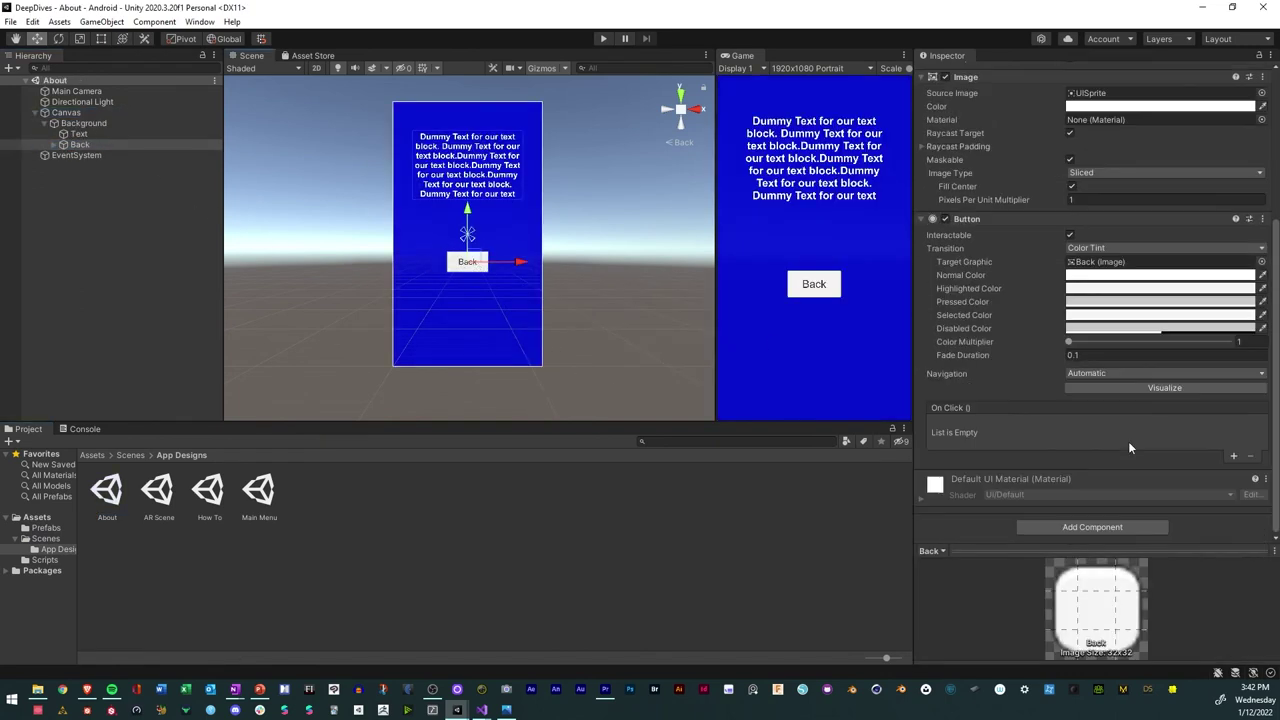
pyautogui.click(1235, 457)
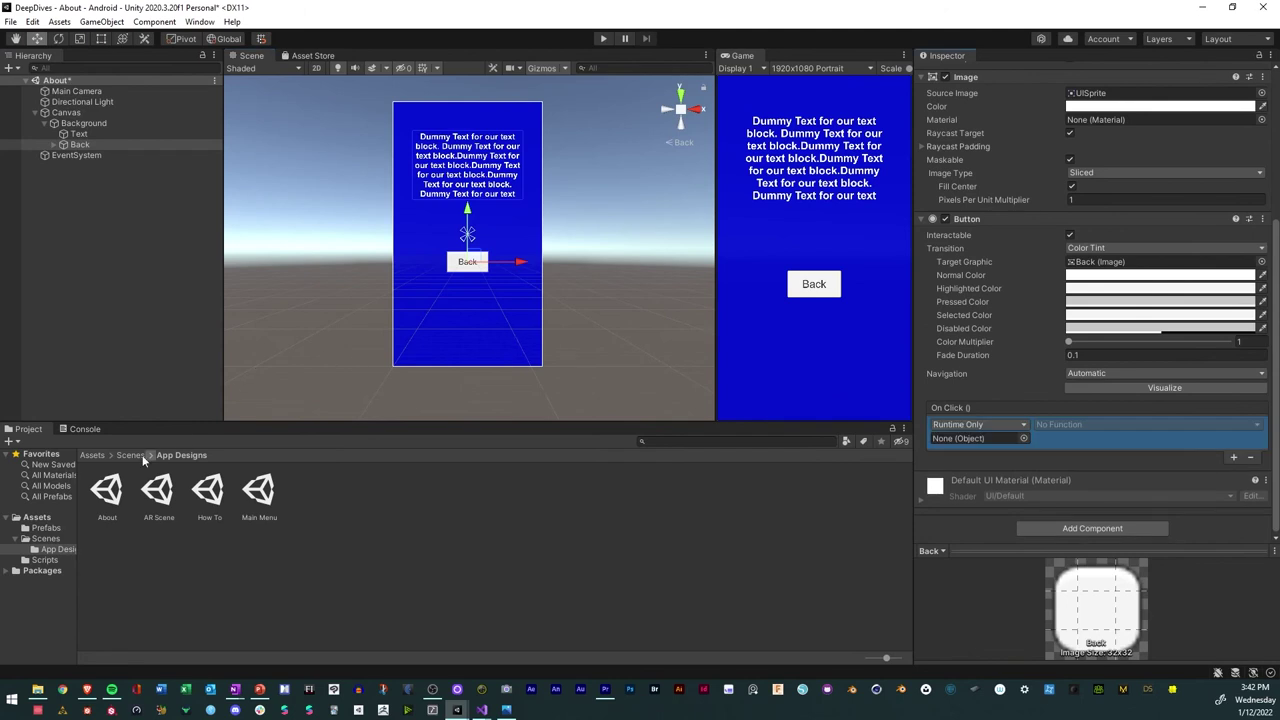
pyautogui.click(45, 528)
pyautogui.moveTo(107, 492); pyautogui.dragTo(112, 260)
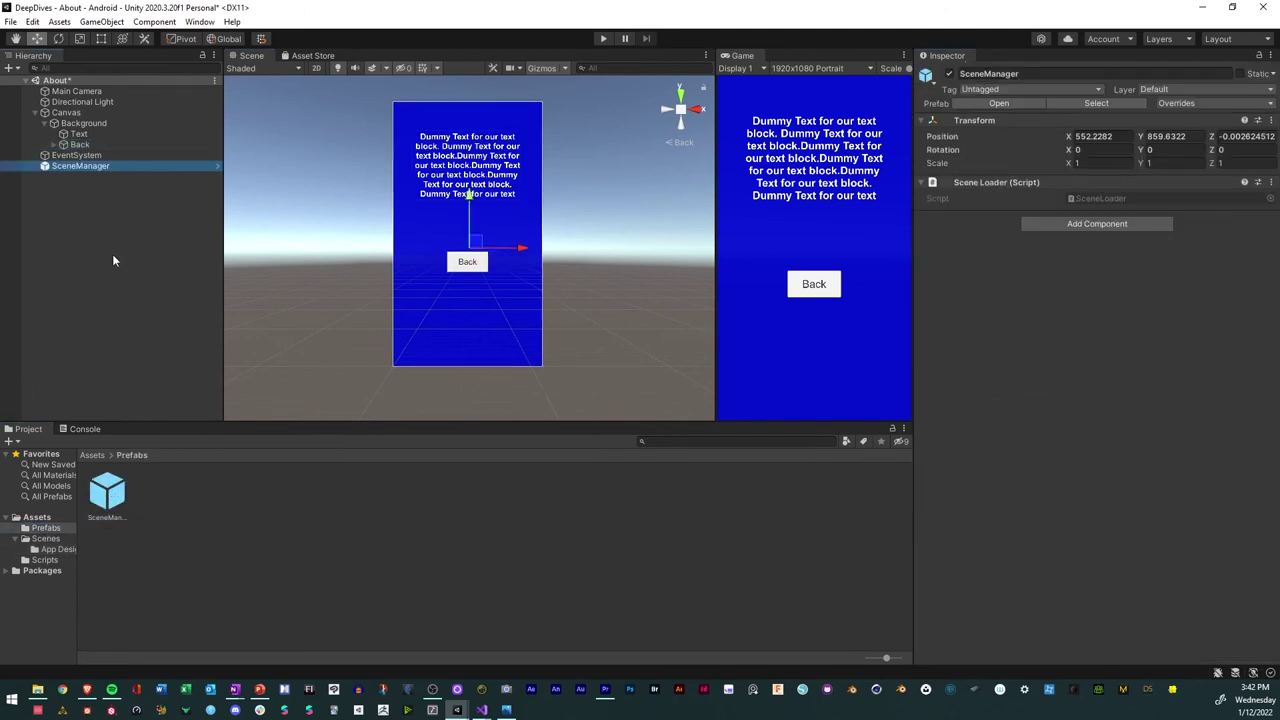
# Assign SceneManager to the About scene's Back button event and choose SceneLoader's Sceneloader (int) function
pyautogui.click(79, 145)
pyautogui.moveTo(80, 166); pyautogui.dragTo(945, 437)
pyautogui.click(1045, 423)
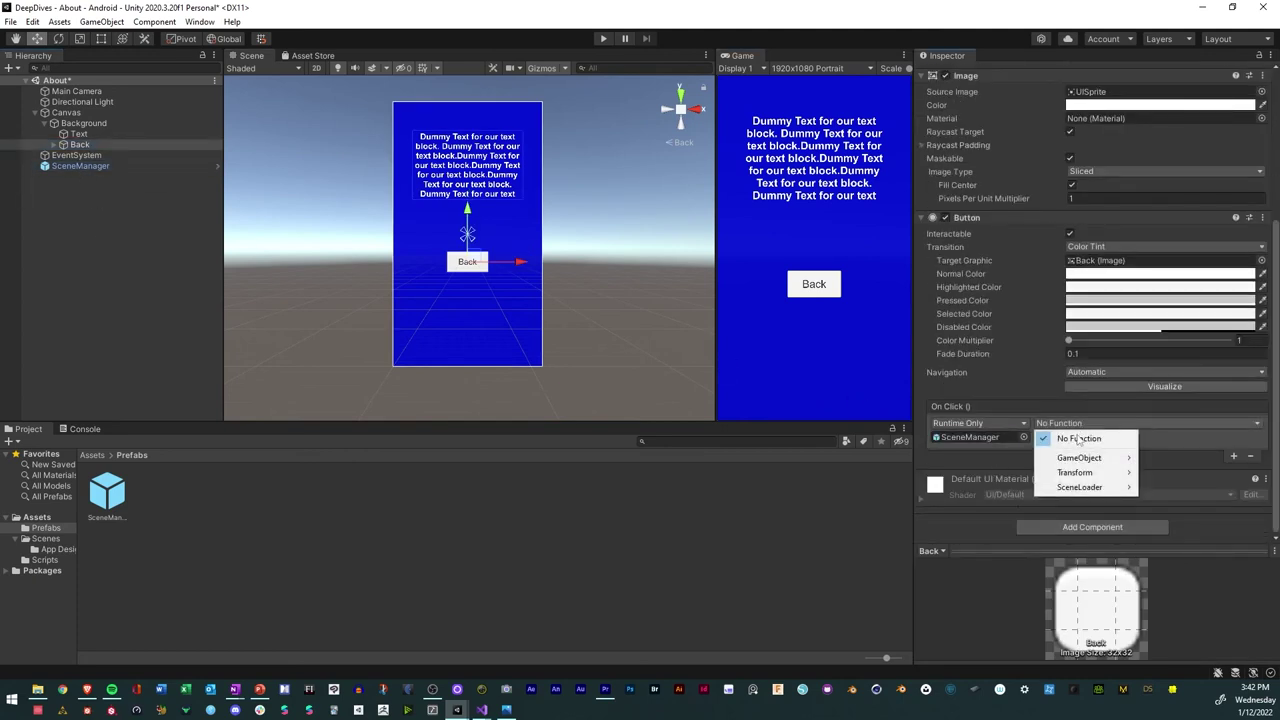
pyautogui.moveTo(1079, 492)
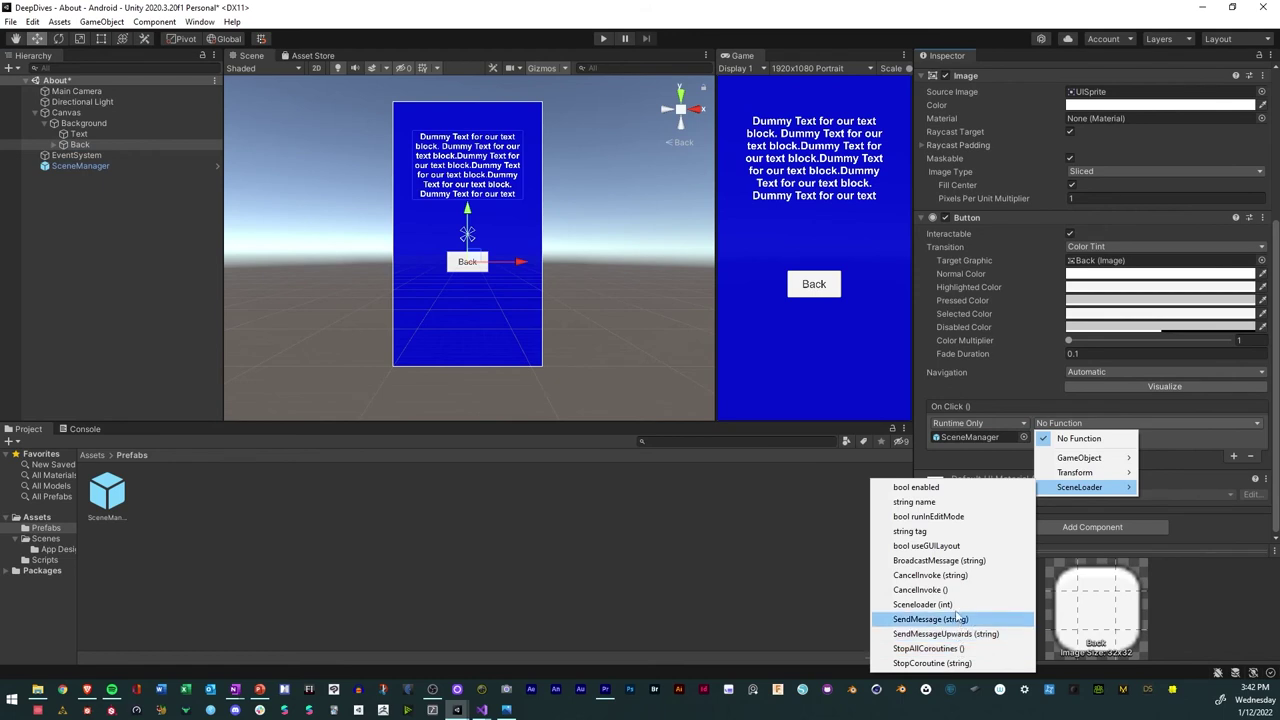
pyautogui.click(922, 604)
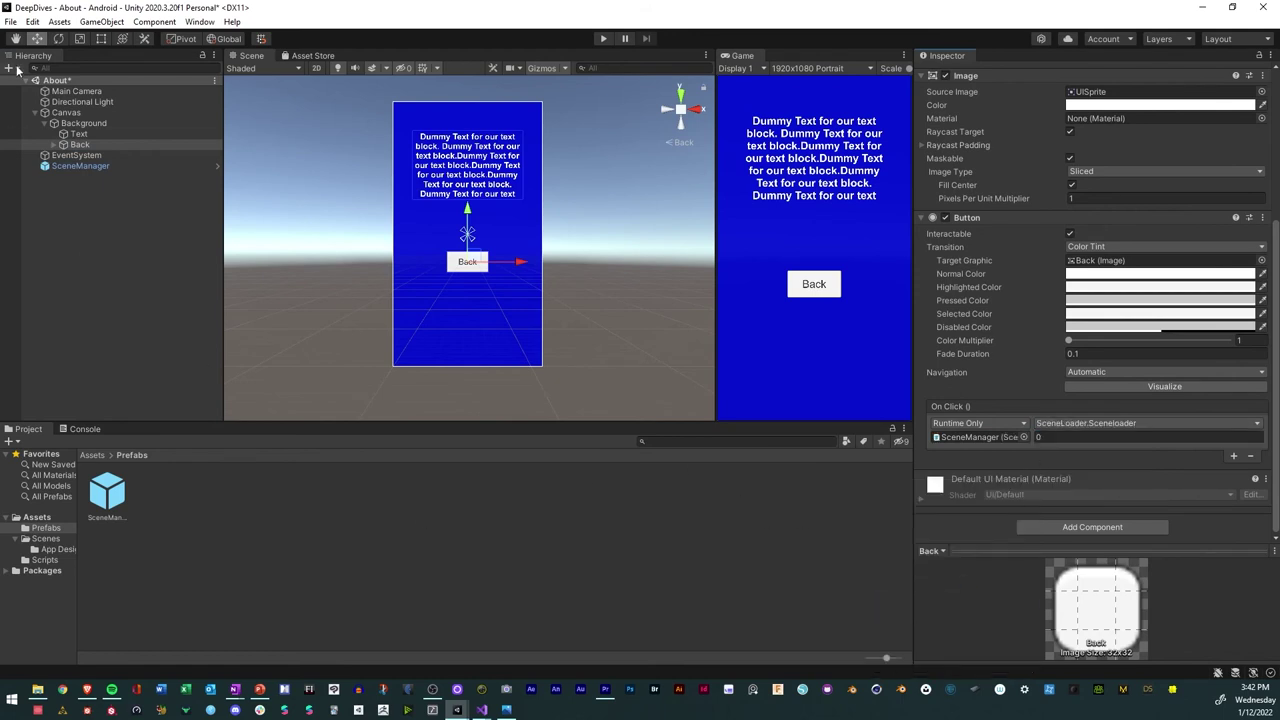
# Save the About scene and open the How To scene from the App Designs folder
pyautogui.click(10, 21)
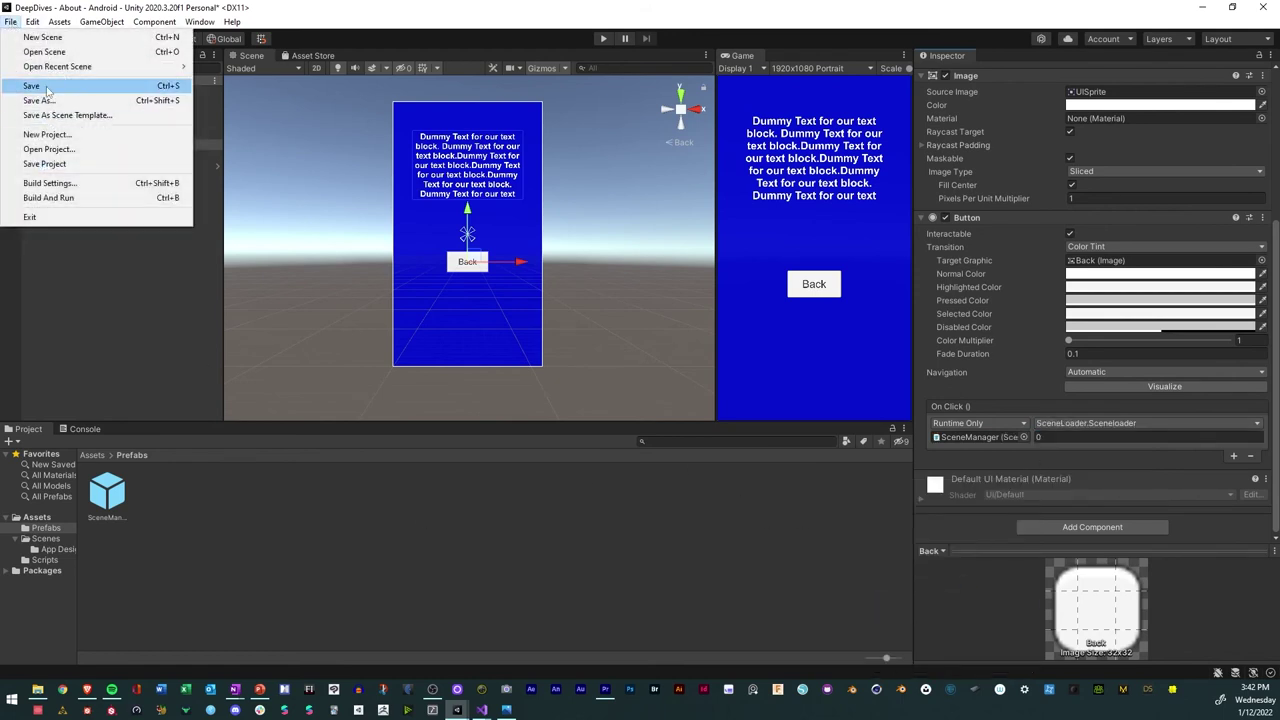
pyautogui.click(28, 88)
pyautogui.click(44, 540)
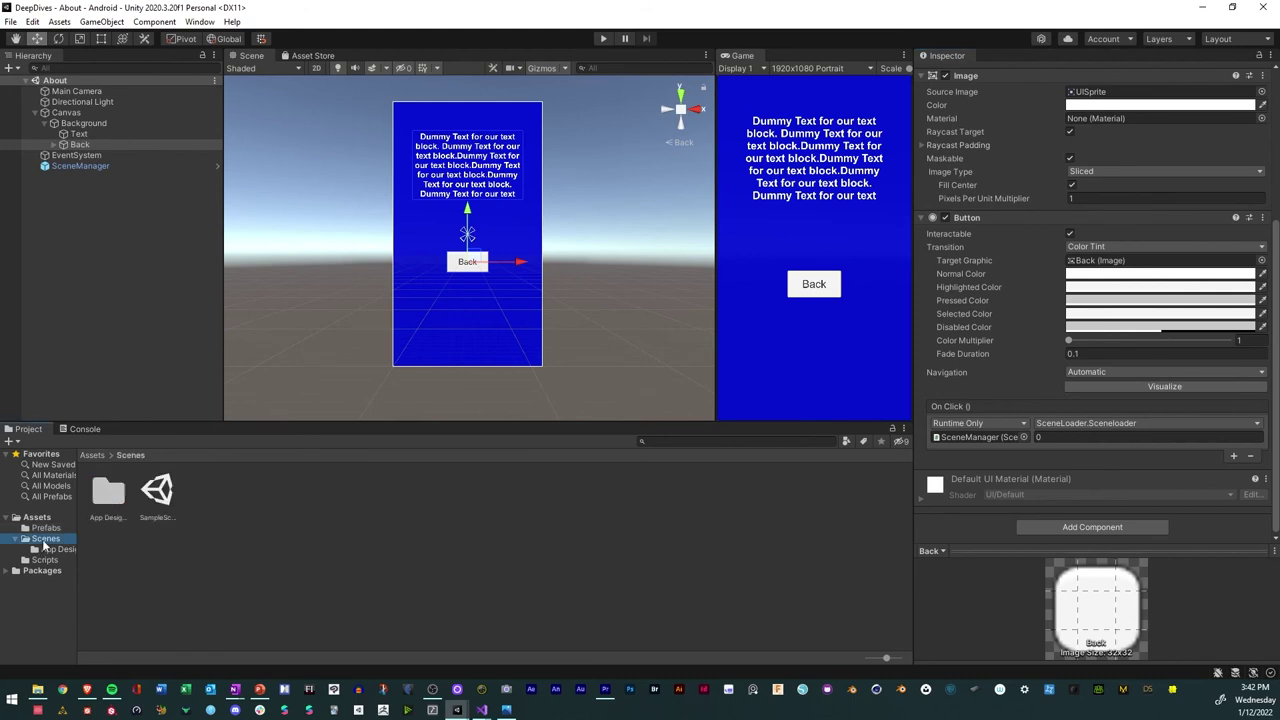
pyautogui.doubleClick(119, 513)
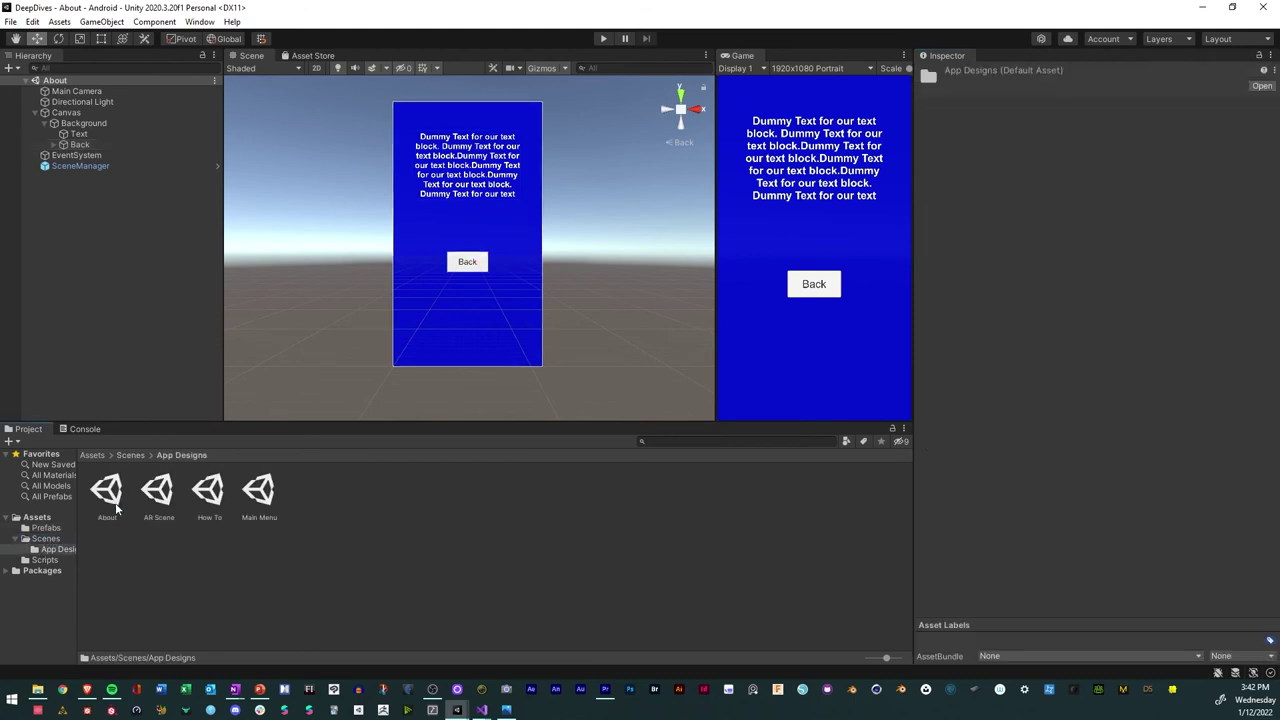
pyautogui.doubleClick(209, 495)
# Place an instance of the SceneManager prefab in the How To scene
pyautogui.click(483, 331)
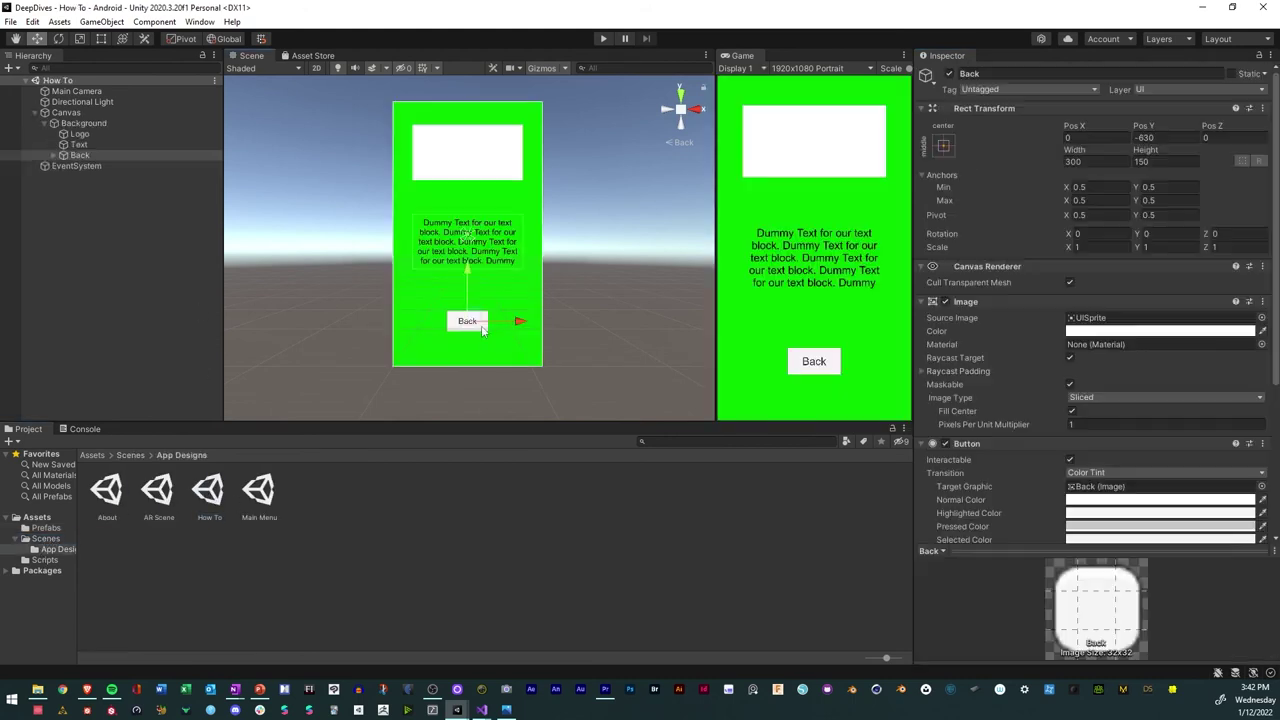
pyautogui.click(12, 528)
pyautogui.moveTo(95, 500); pyautogui.dragTo(88, 328)
# Add an On Click event to the How To scene's Back button that calls SceneLoader's Sceneloader (int) function on SceneManager
pyautogui.click(467, 323)
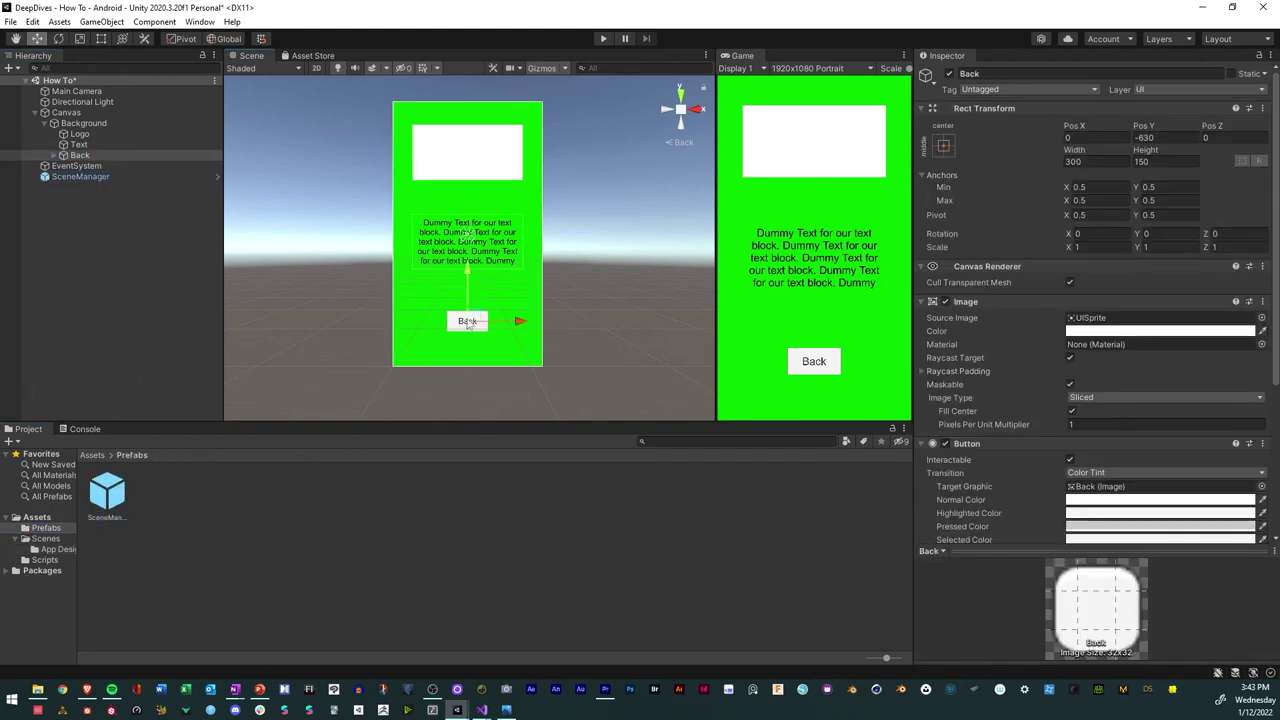
pyautogui.scroll(-5, 978, 359)
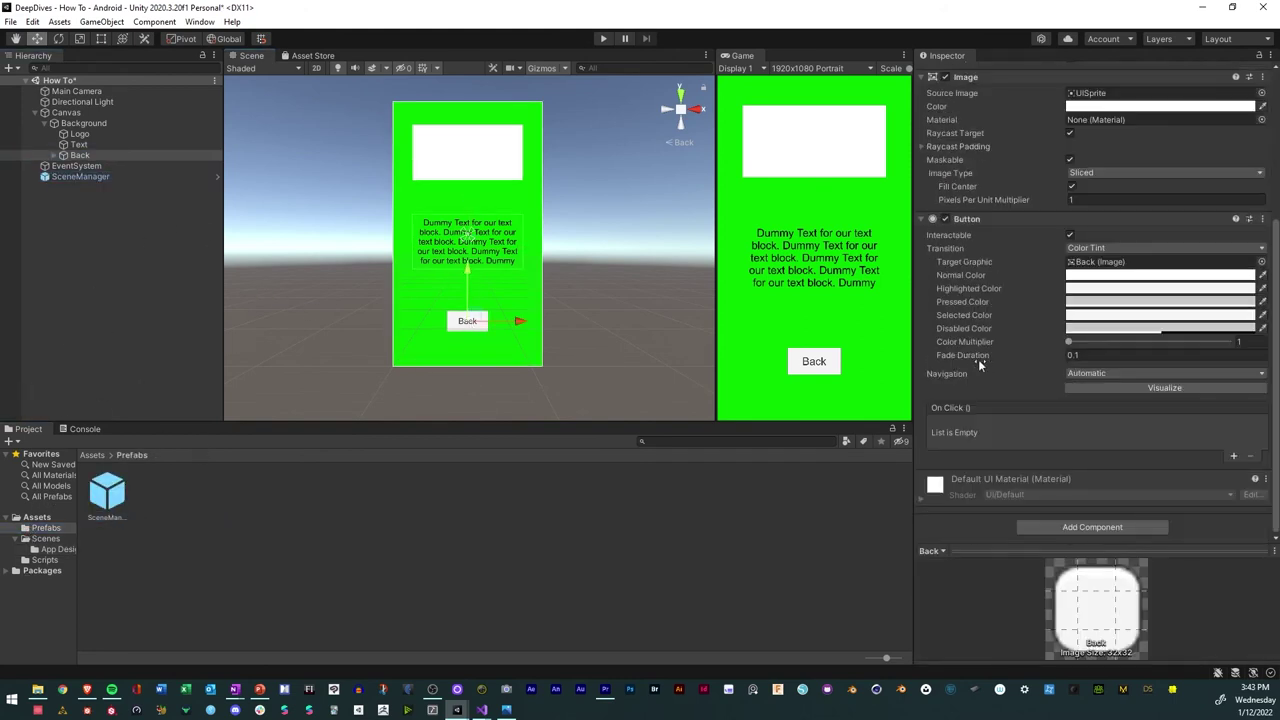
pyautogui.click(1233, 456)
pyautogui.moveTo(112, 176); pyautogui.dragTo(967, 442)
pyautogui.click(1080, 424)
pyautogui.moveTo(1101, 488)
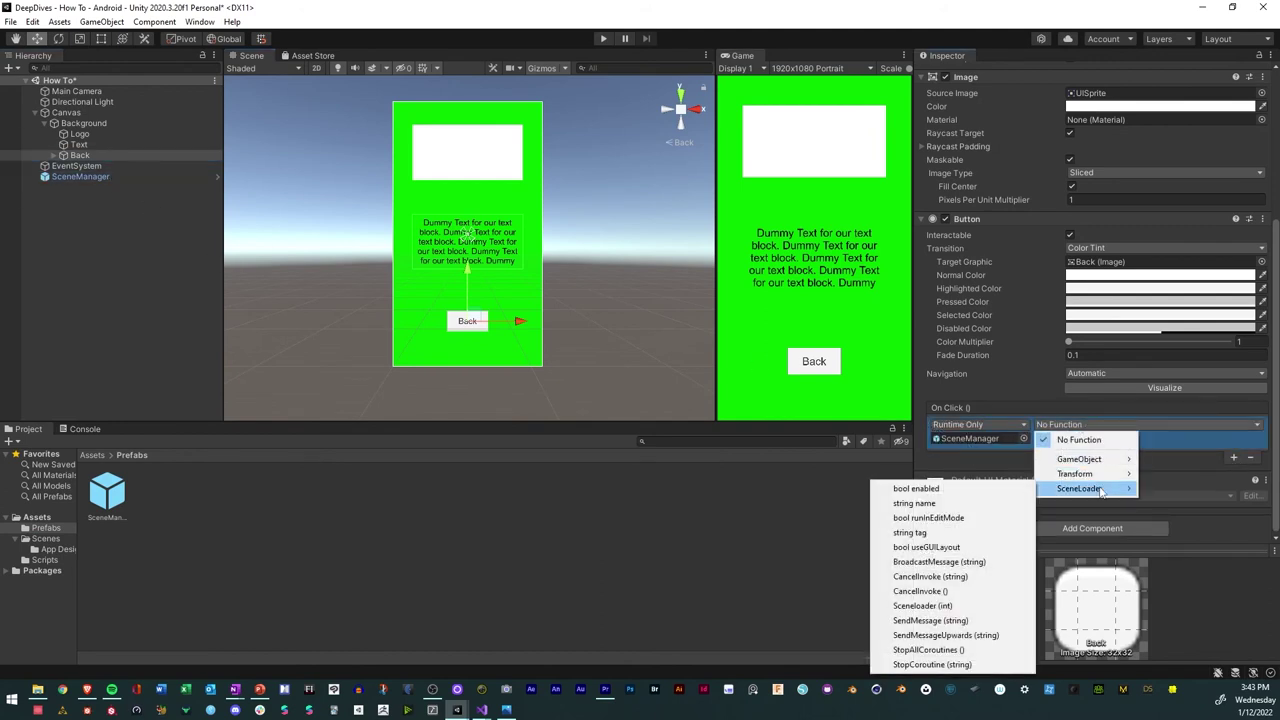
pyautogui.click(935, 607)
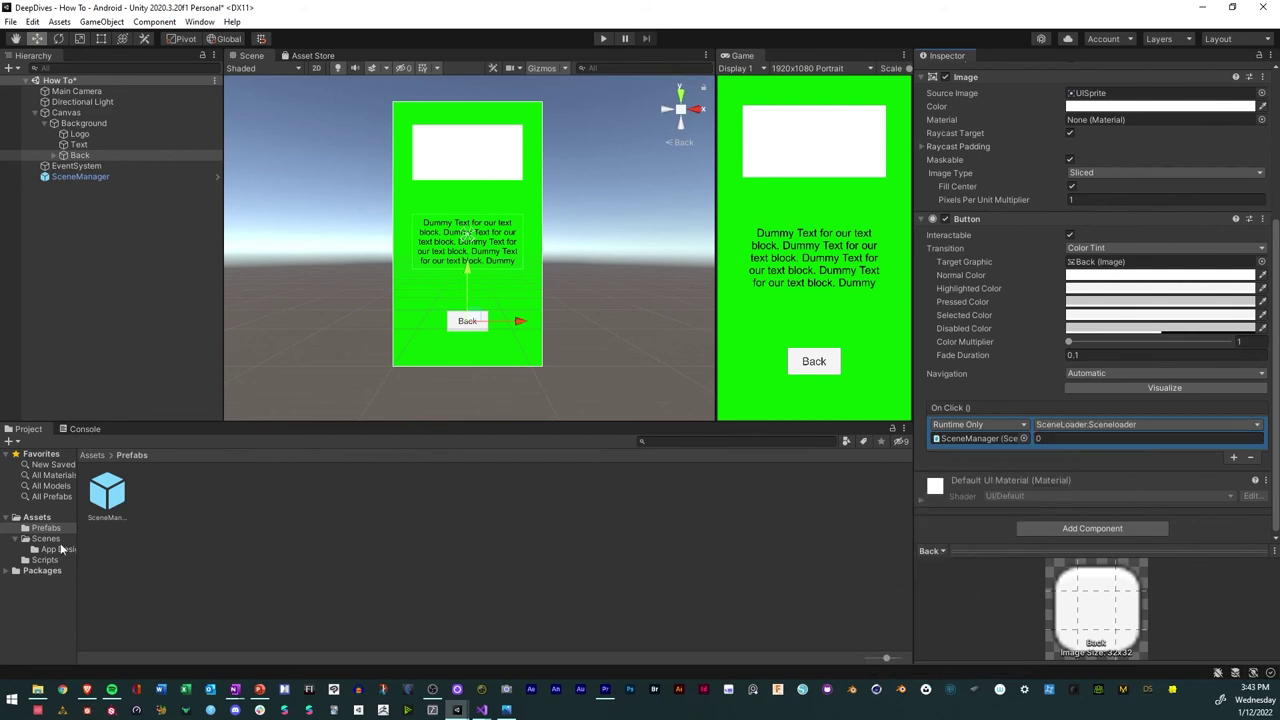
# Save the How To scene and return to the Assets folder
pyautogui.click(11, 22)
pyautogui.click(30, 92)
pyautogui.click(38, 518)
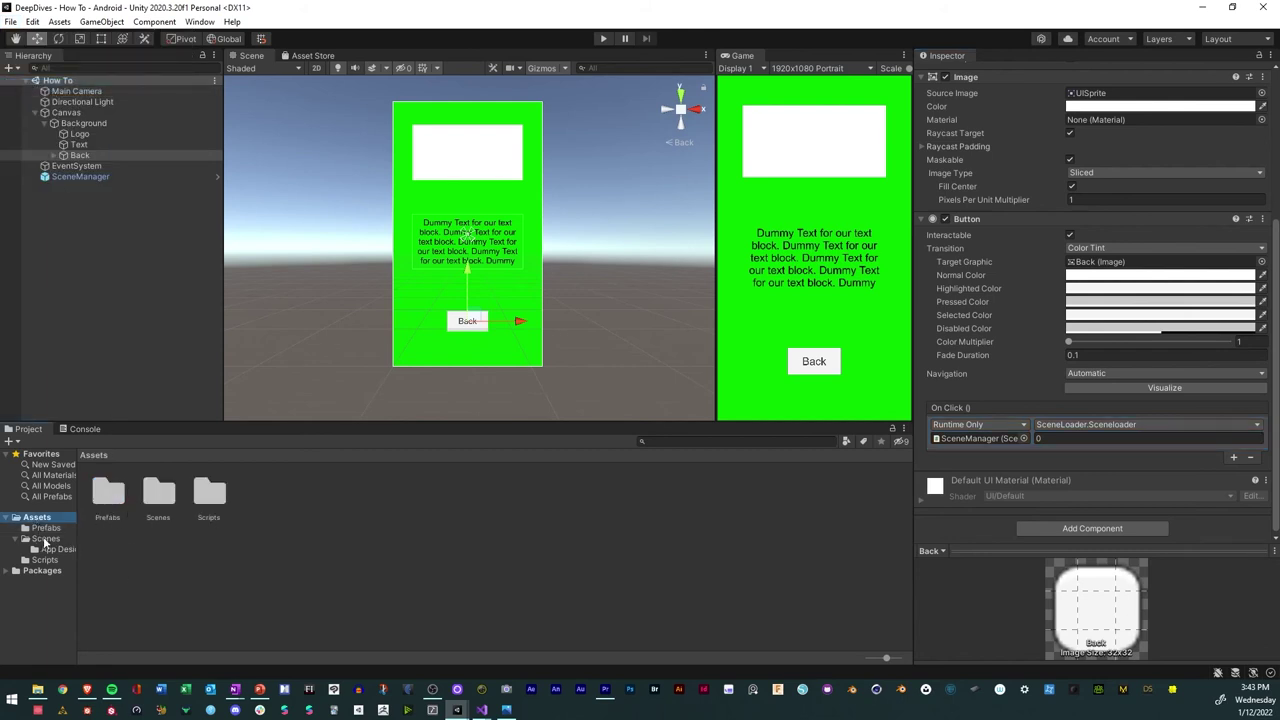
# Review the Main Menu, About, AR Scene and How To scenes in the App Designs folder, ending with Main Menu open
pyautogui.click(45, 539)
pyautogui.doubleClick(107, 490)
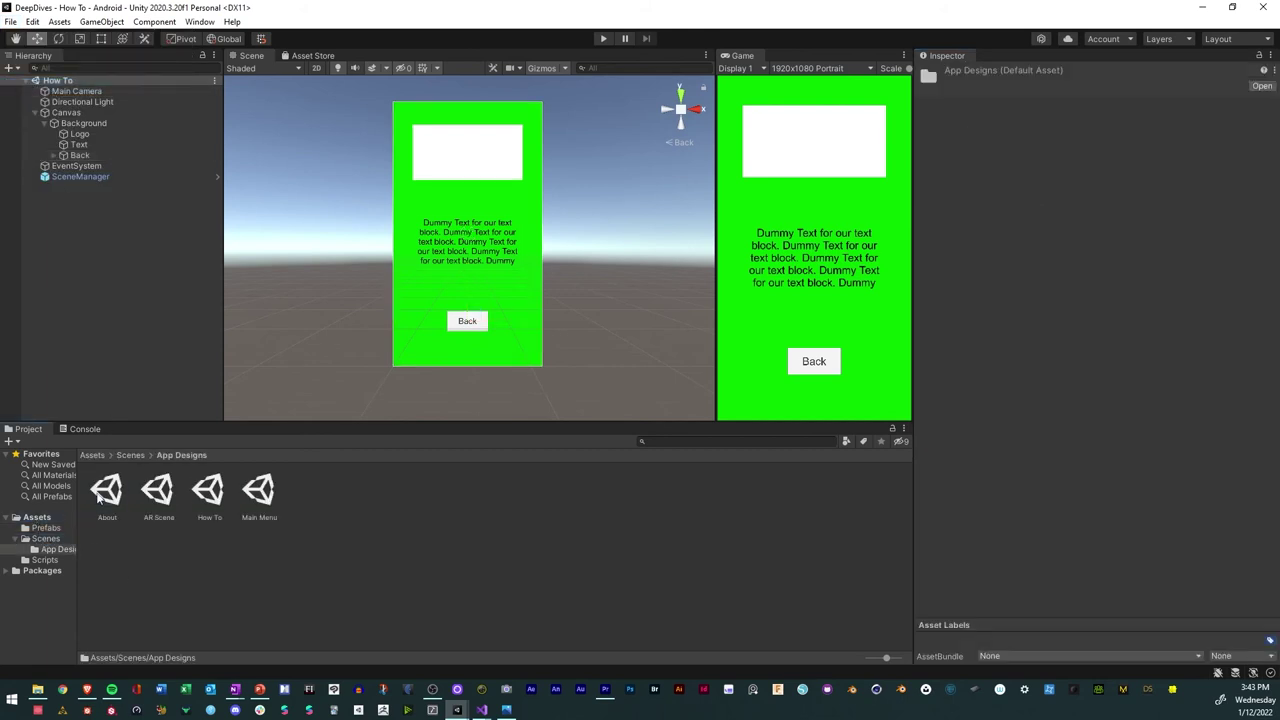
pyautogui.doubleClick(260, 500)
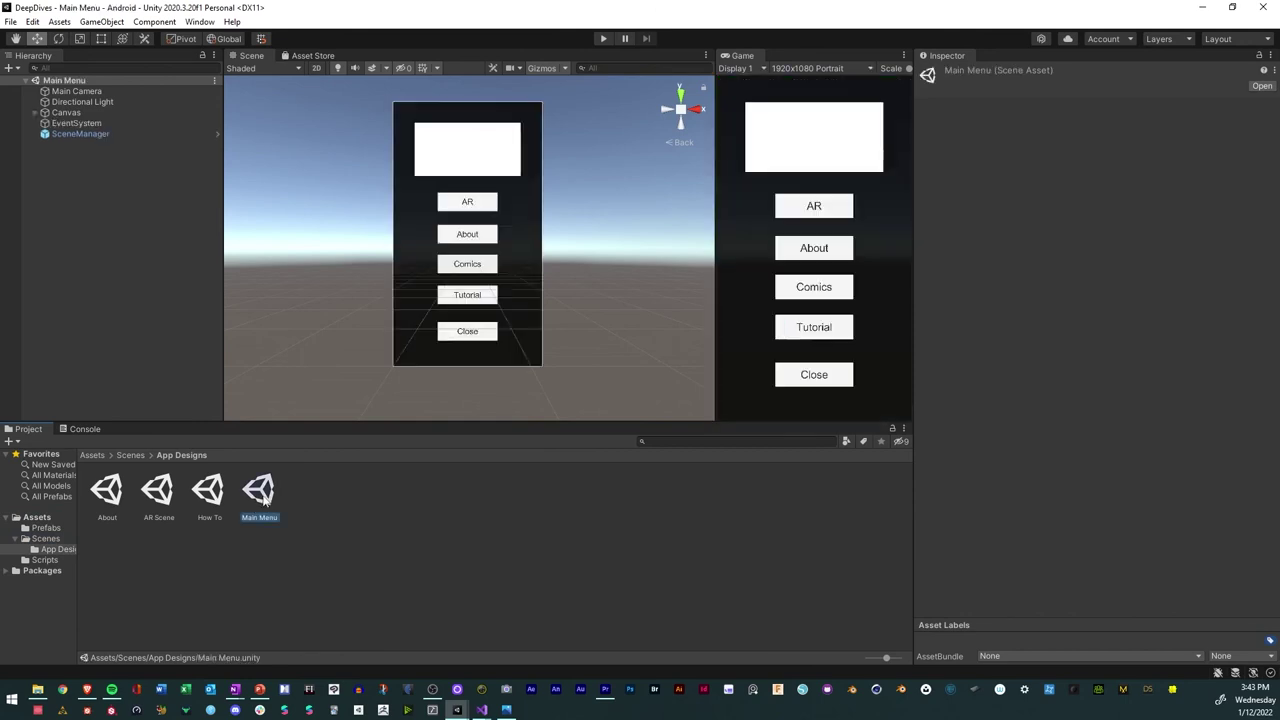
pyautogui.doubleClick(107, 490)
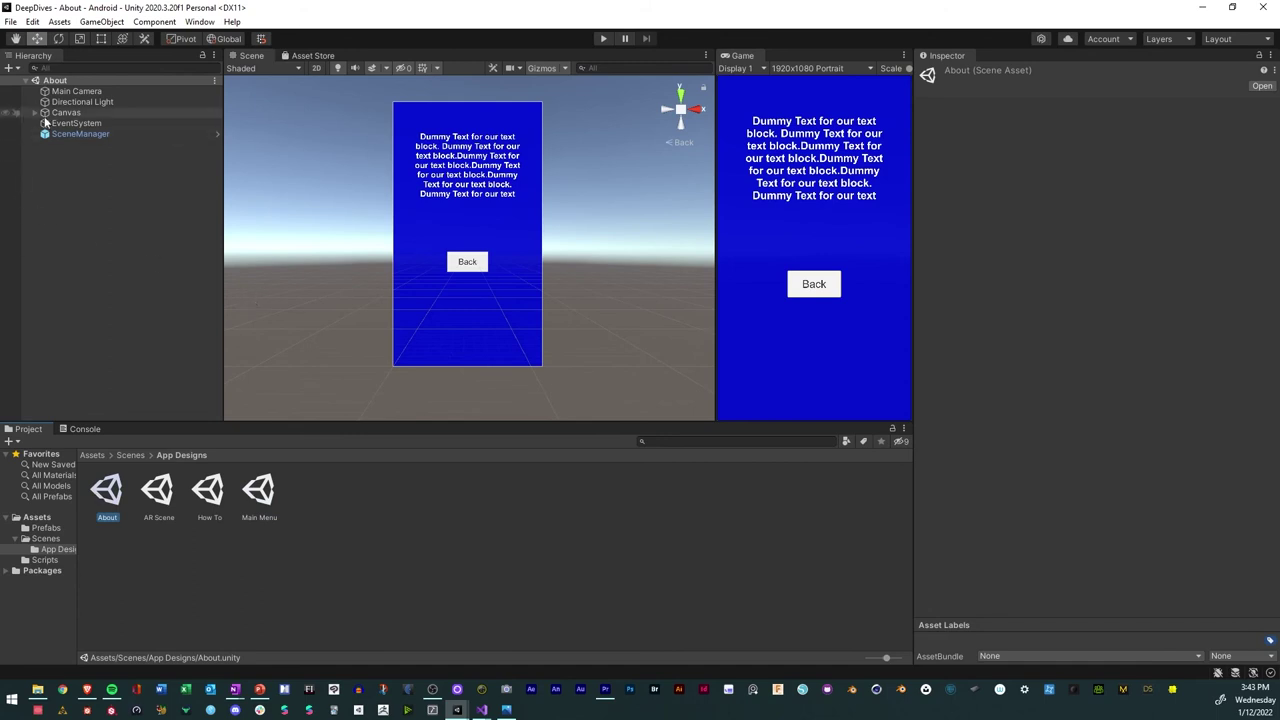
pyautogui.doubleClick(158, 490)
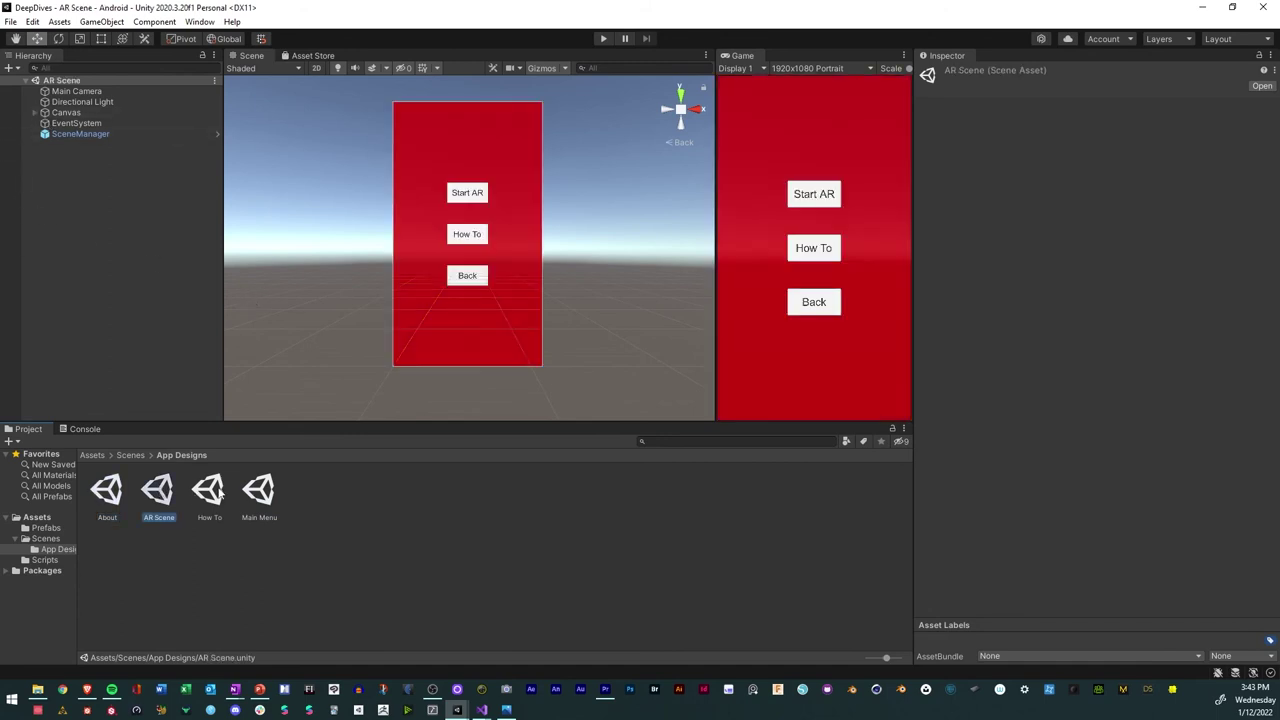
pyautogui.doubleClick(209, 490)
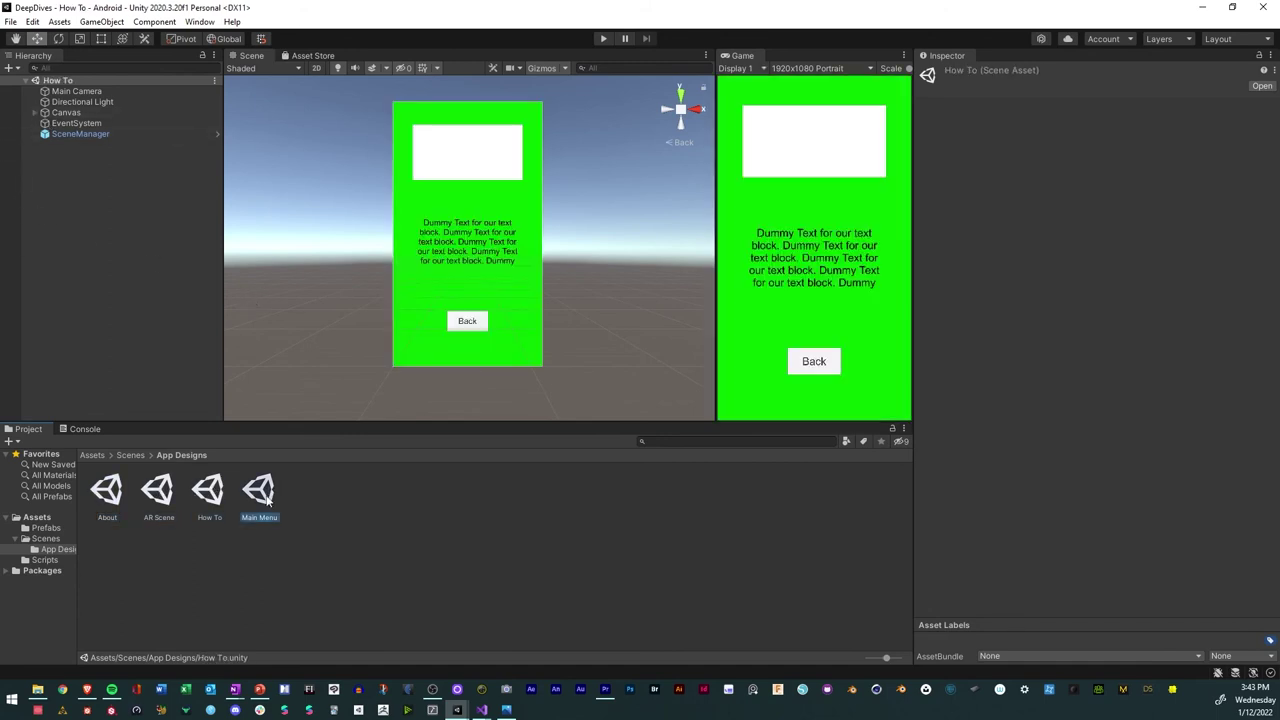
pyautogui.doubleClick(262, 494)
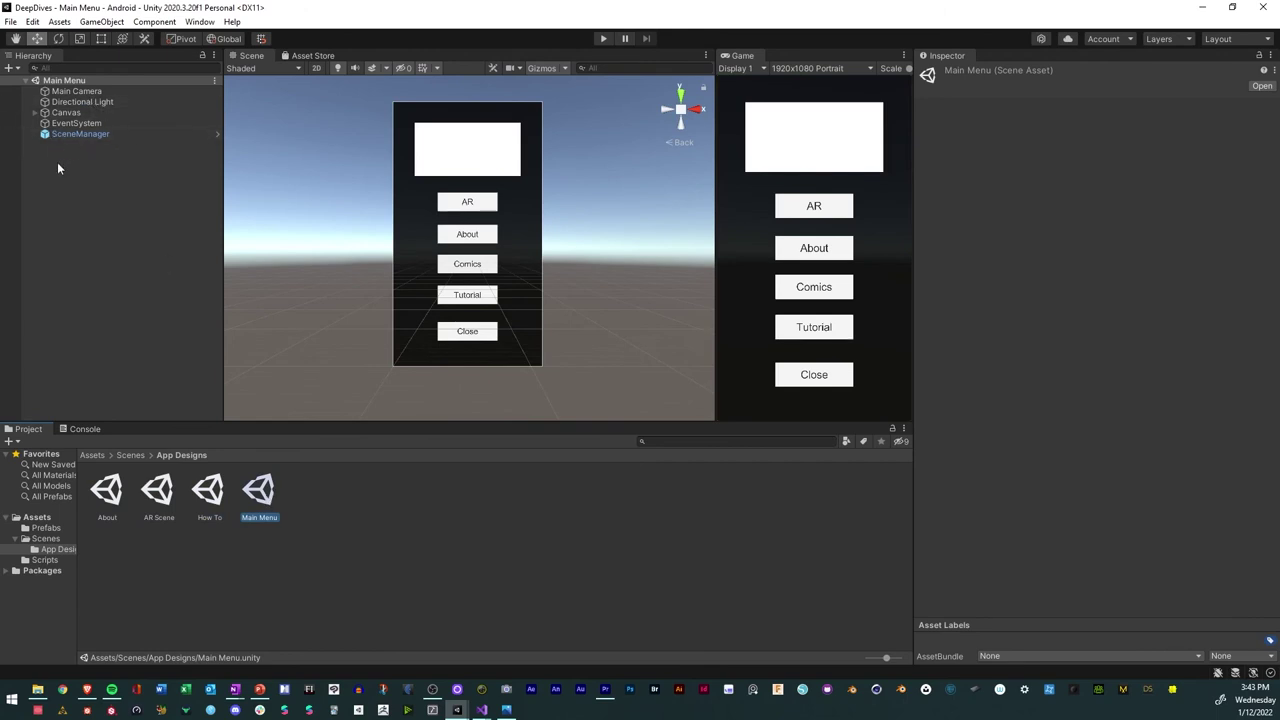
# Inspect the SceneManager prefab's components and the SceneLoader script attached to it
pyautogui.click(37, 529)
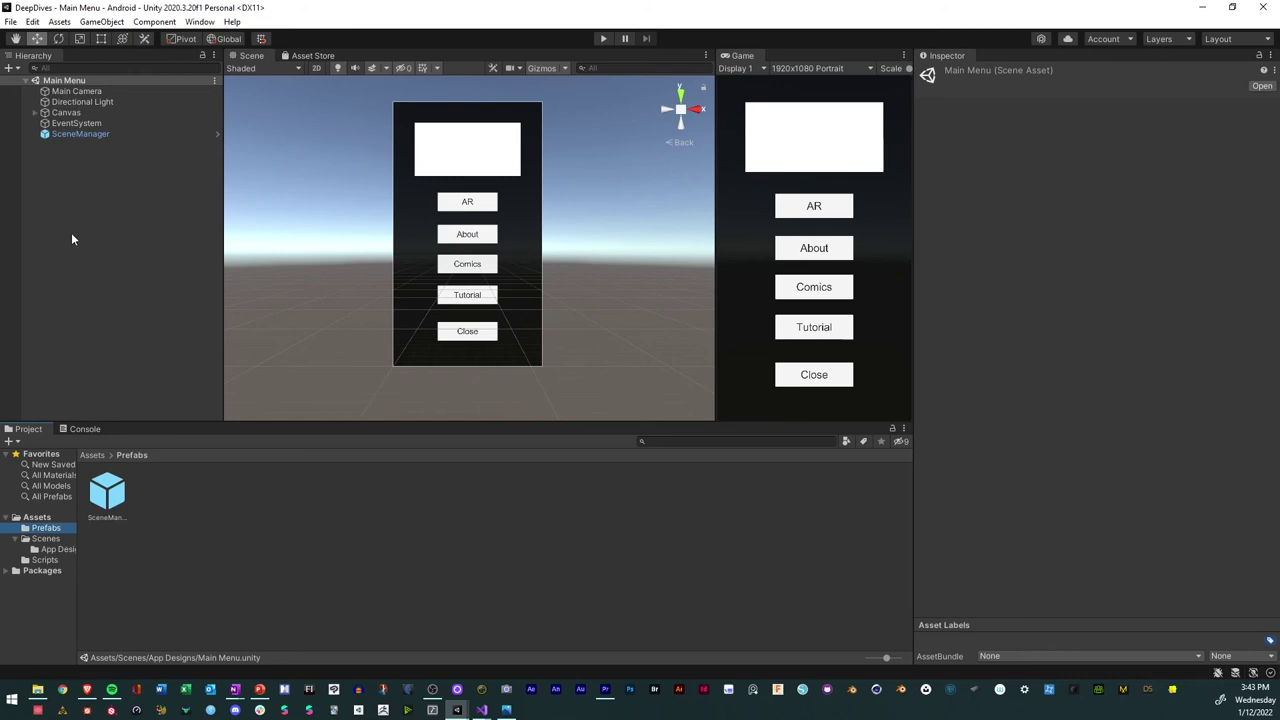
pyautogui.click(107, 493)
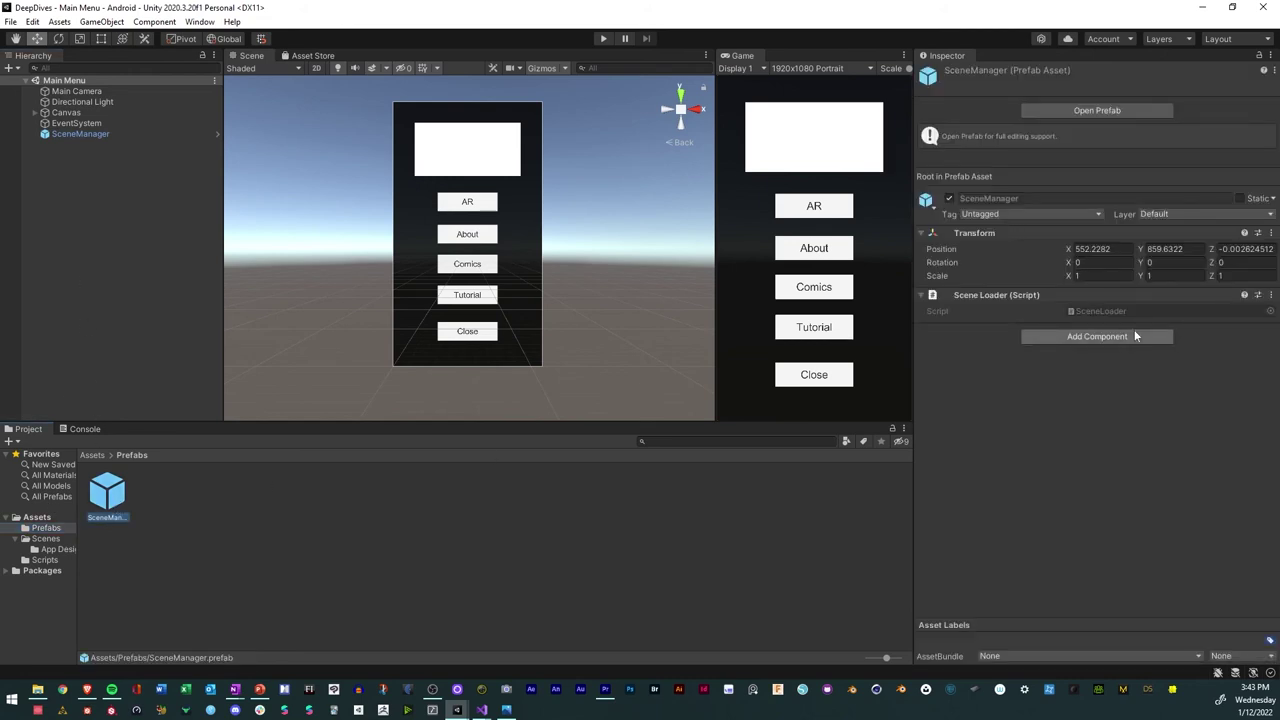
pyautogui.click(1102, 311)
pyautogui.click(108, 493)
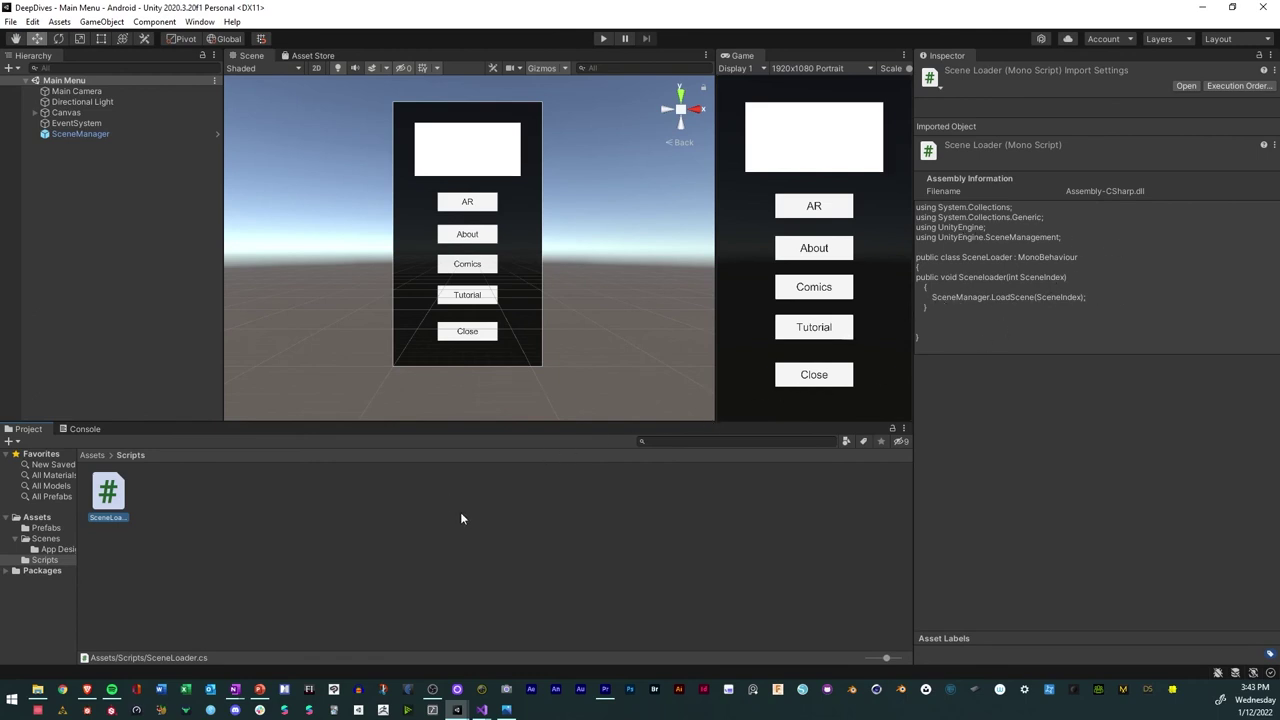
# Test the AR, How To, About, Tutorial and Back button navigation in play mode from Main Menu, and stop the run
pyautogui.click(602, 38)
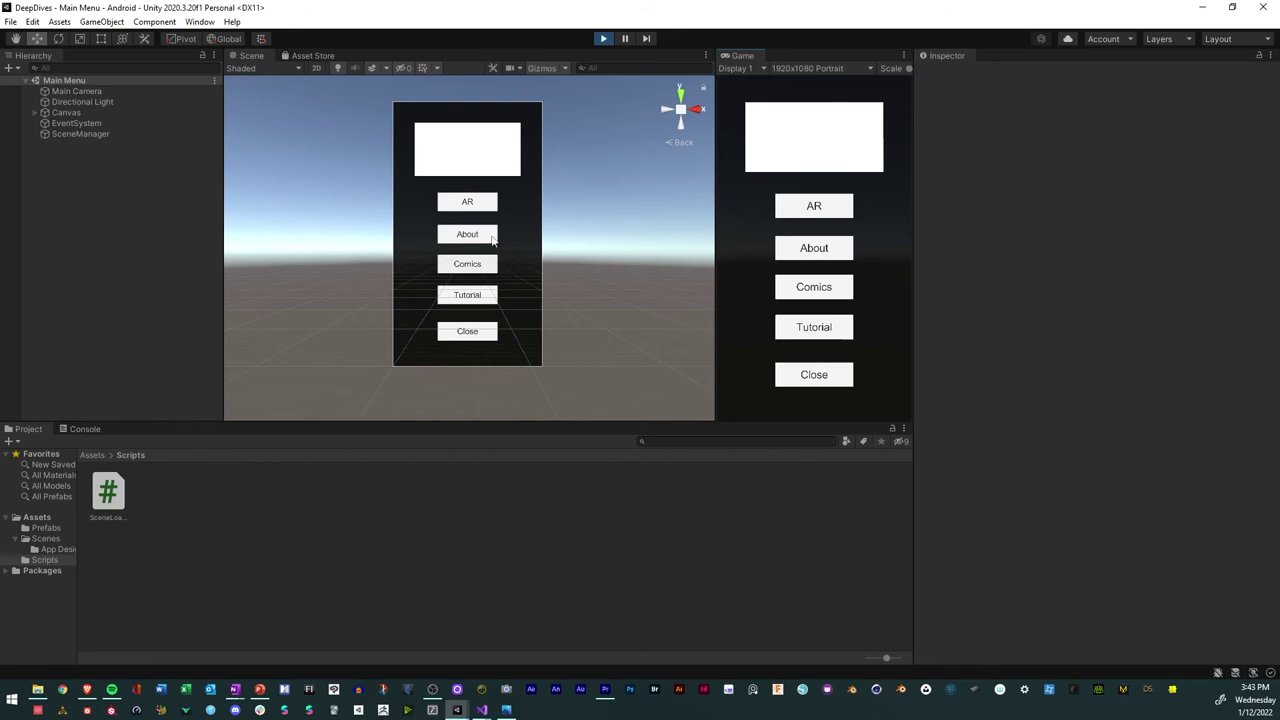
pyautogui.click(810, 212)
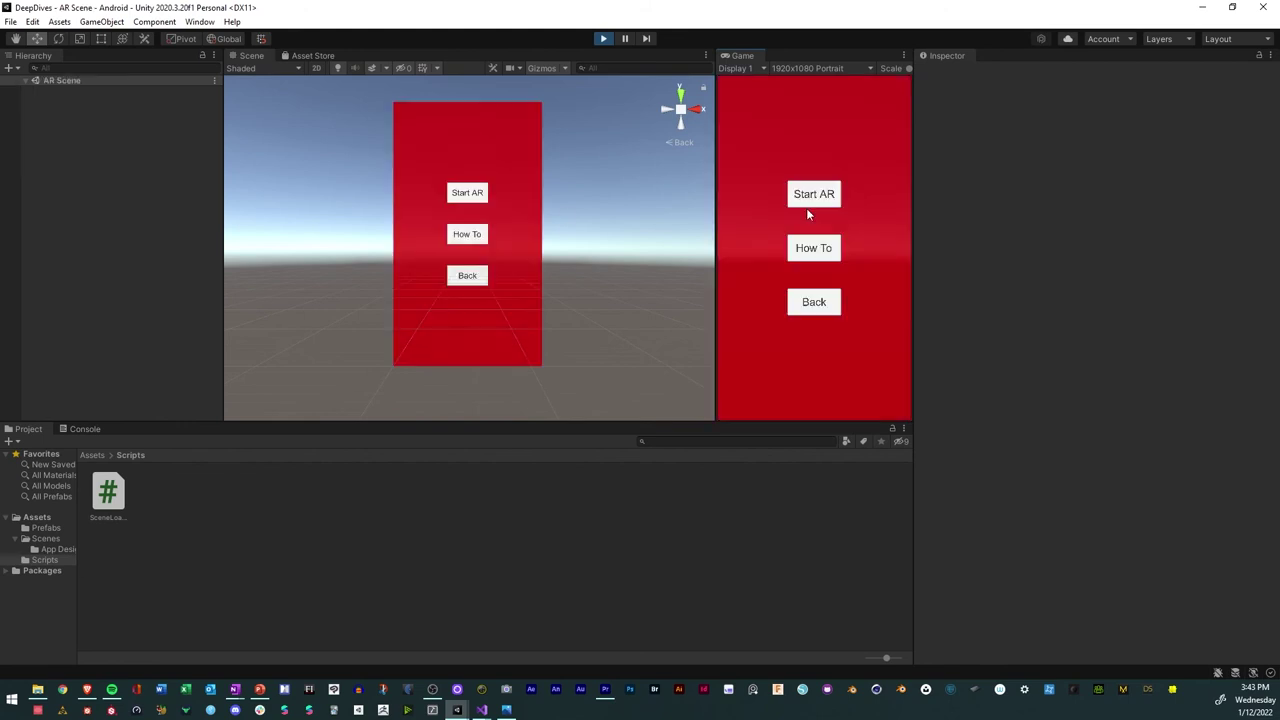
pyautogui.click(828, 255)
pyautogui.click(828, 255)
pyautogui.click(812, 306)
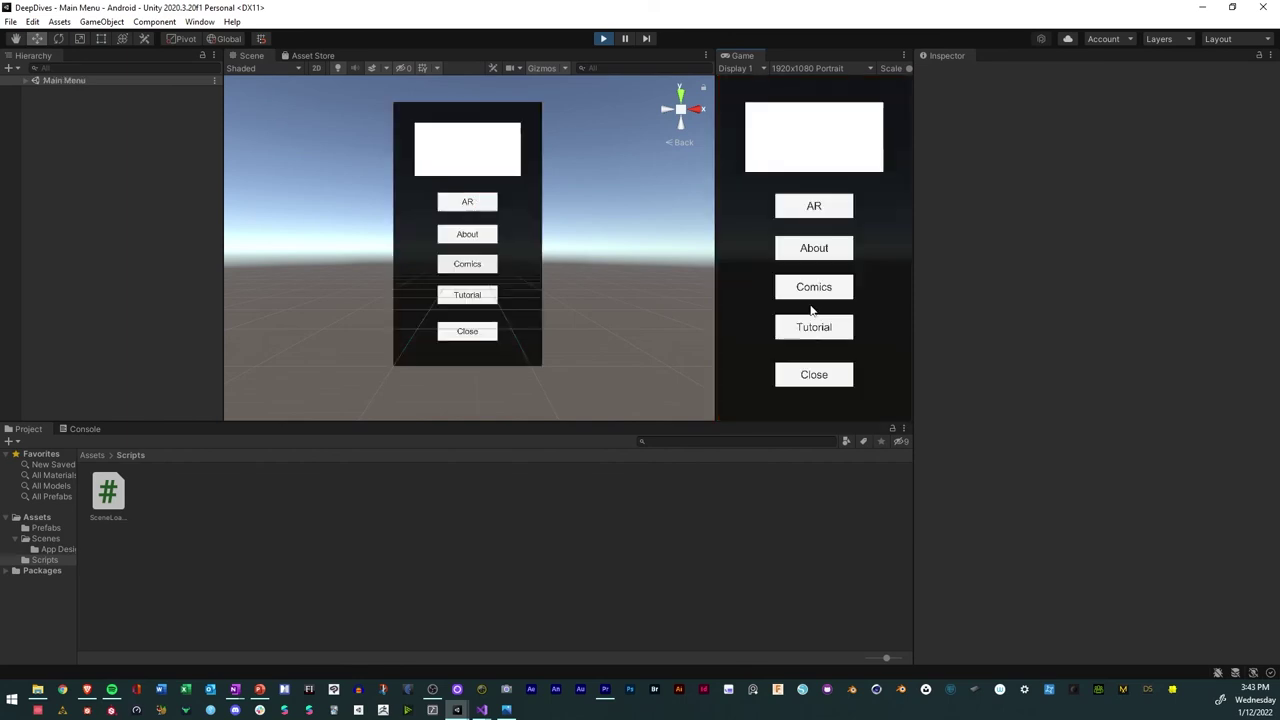
pyautogui.click(813, 248)
pyautogui.click(813, 284)
pyautogui.click(808, 327)
pyautogui.click(810, 361)
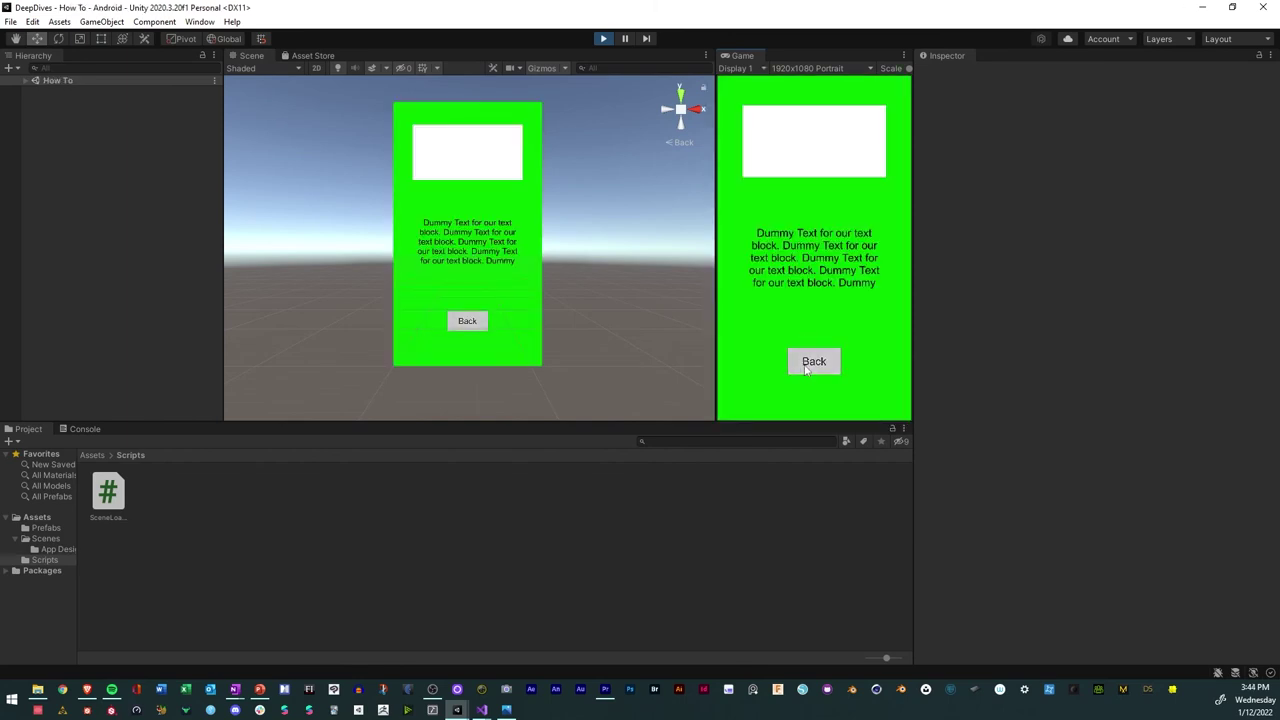
pyautogui.click(606, 38)
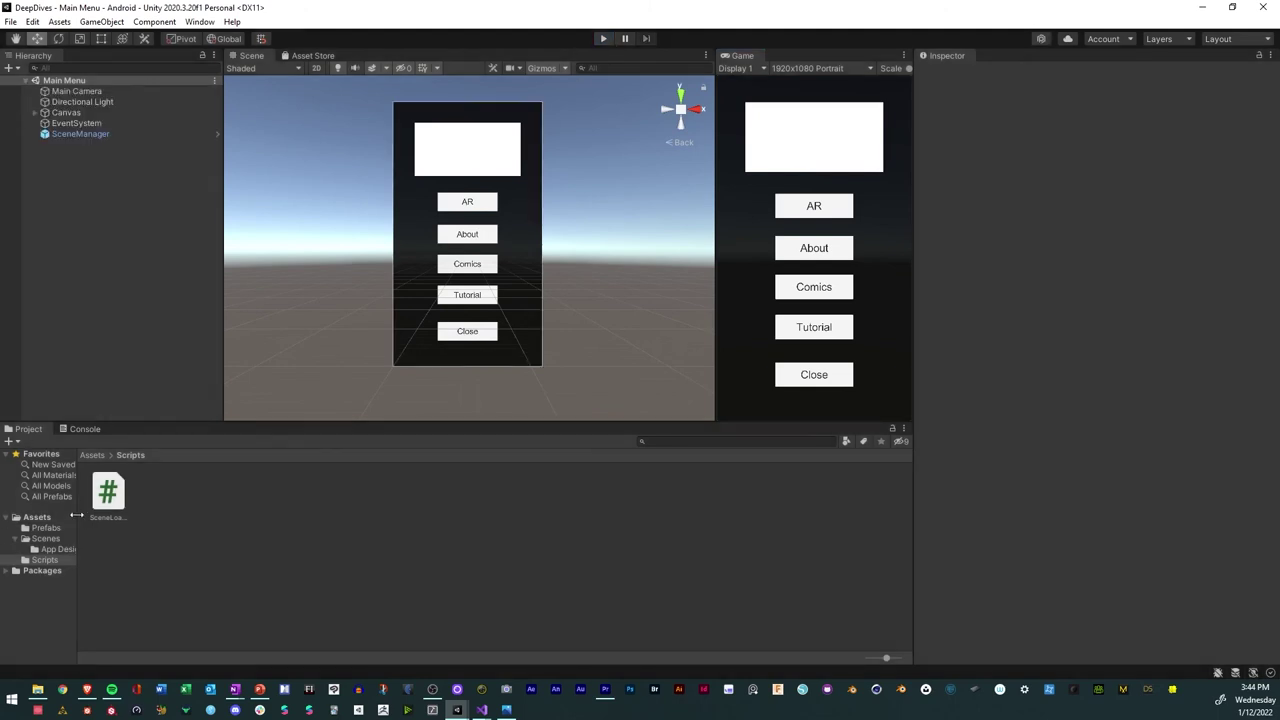
# Open AR Scene and add an On Click event to its How To button with SceneManager as the target object
pyautogui.click(44, 539)
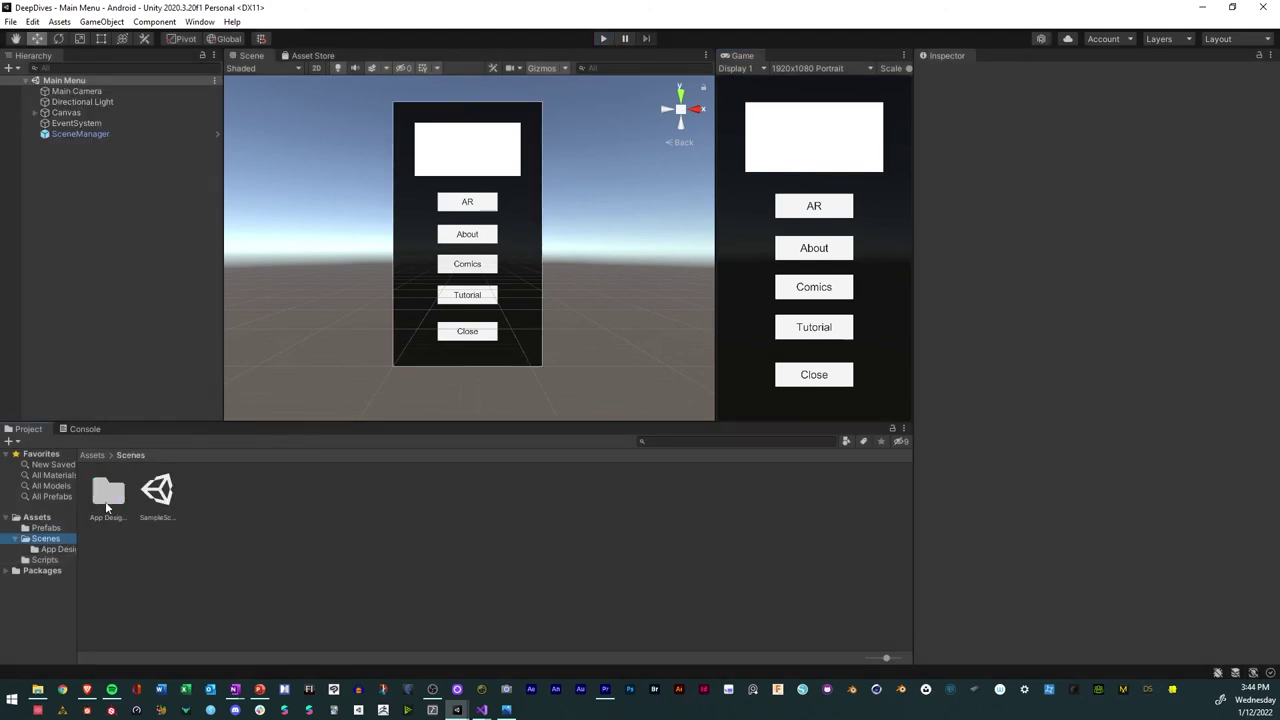
pyautogui.doubleClick(105, 495)
pyautogui.doubleClick(157, 492)
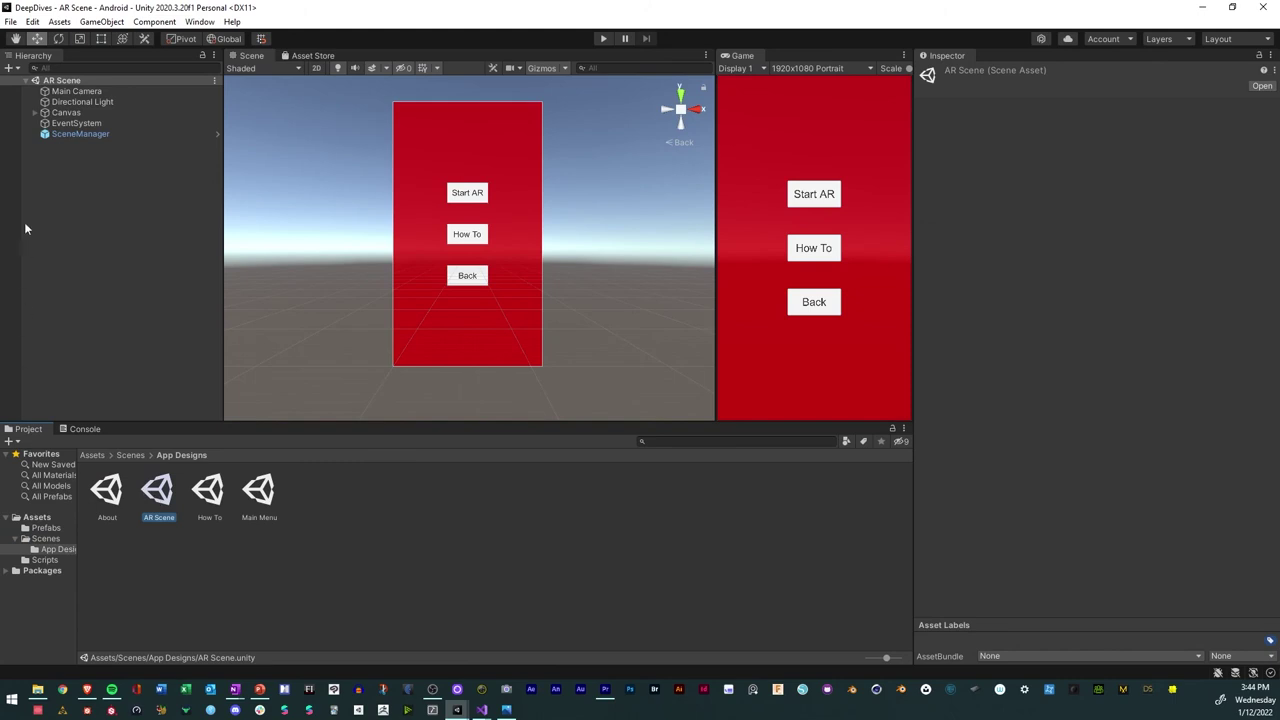
pyautogui.click(476, 234)
pyautogui.scroll(-5, 1015, 400)
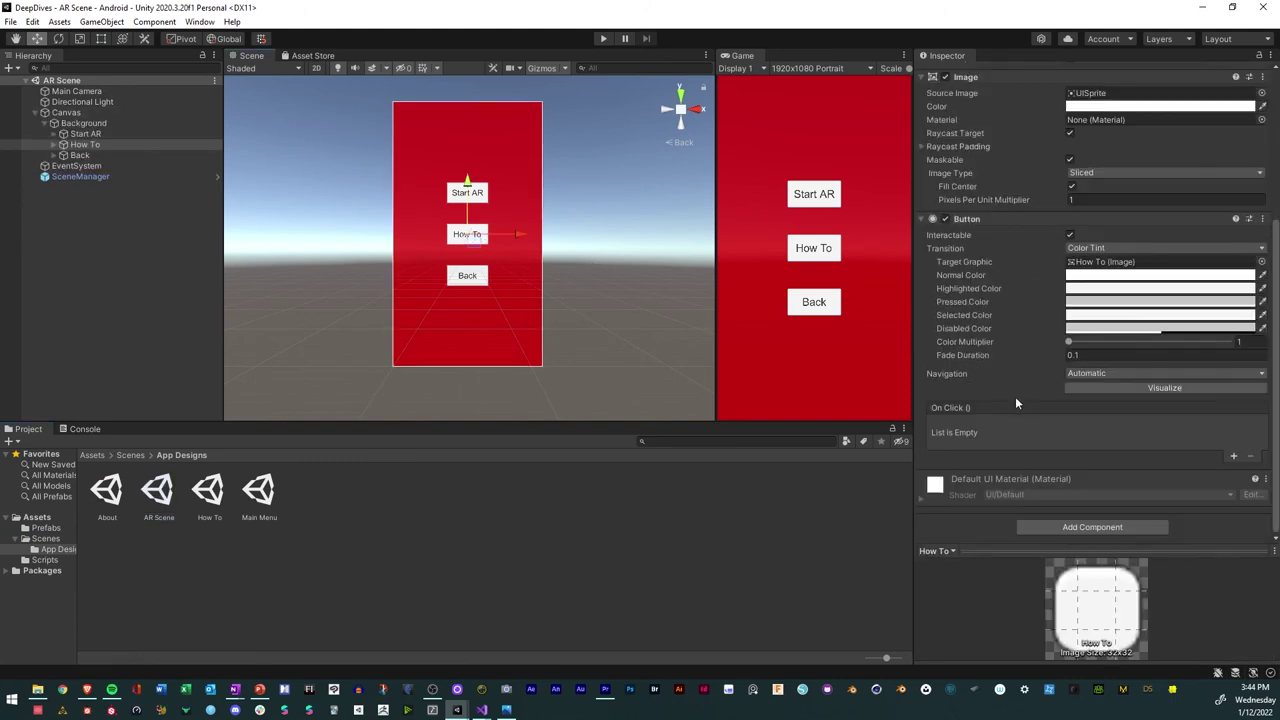
pyautogui.click(1233, 456)
pyautogui.moveTo(59, 180); pyautogui.dragTo(972, 441)
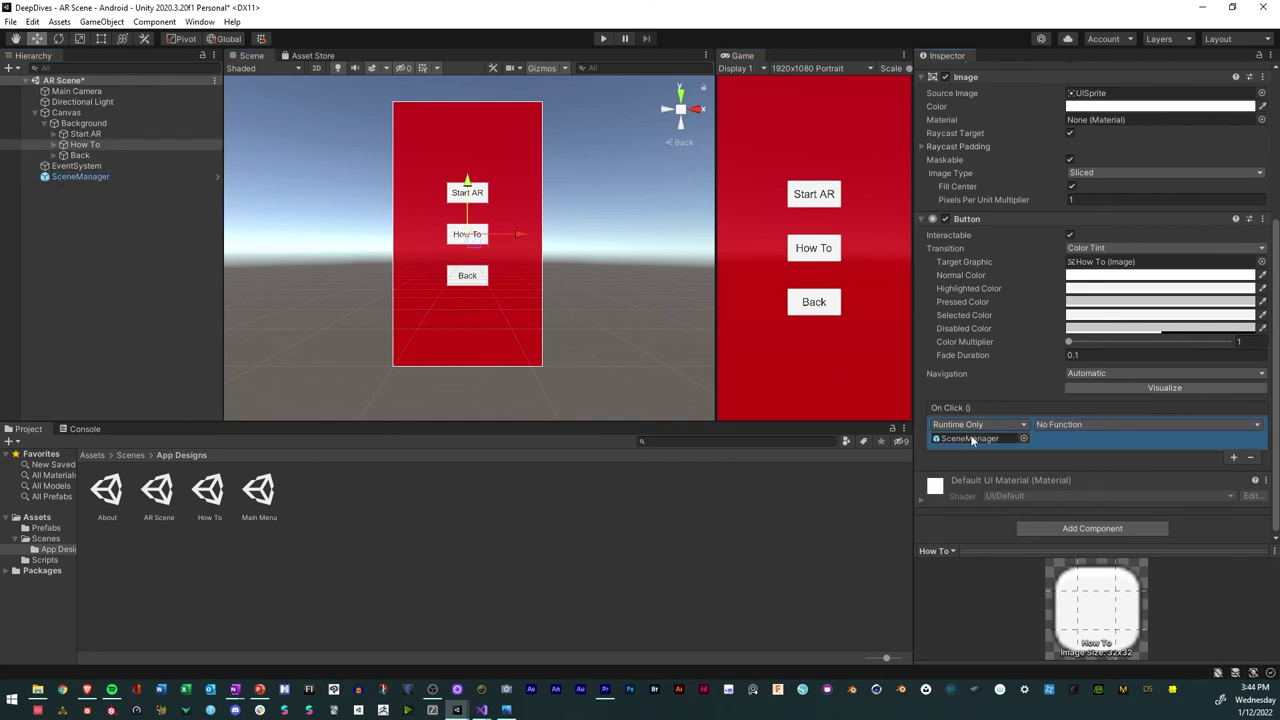
# Assign SceneLoader's Sceneloader (int) function with scene index 3 to the How To button's event and save AR Scene
pyautogui.click(1080, 425)
pyautogui.moveTo(1091, 494)
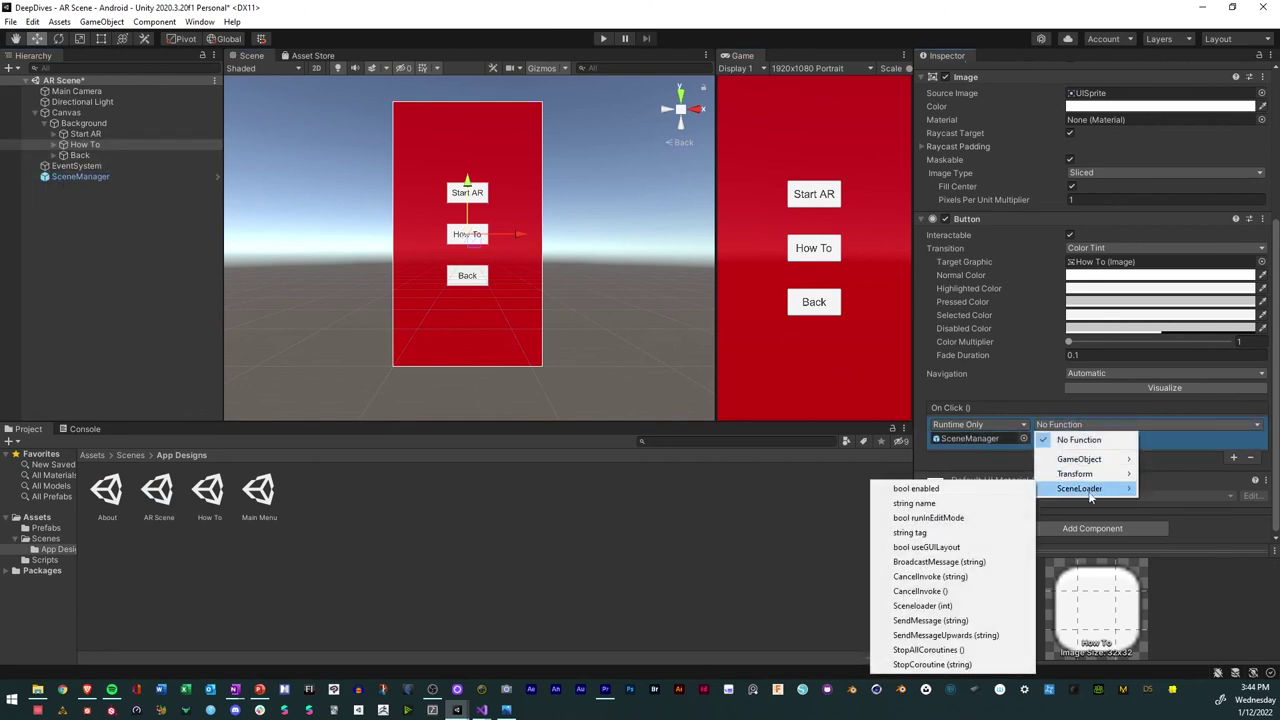
pyautogui.click(964, 607)
pyautogui.click(1073, 437)
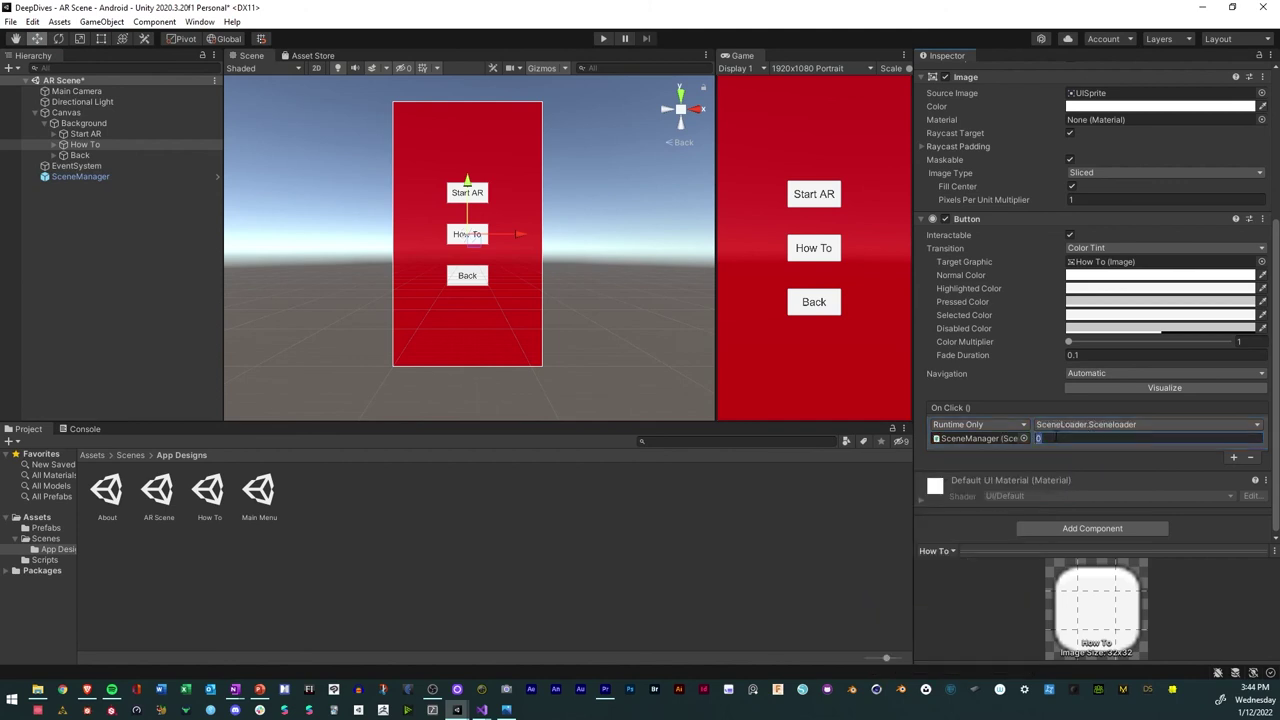
pyautogui.click(1035, 472)
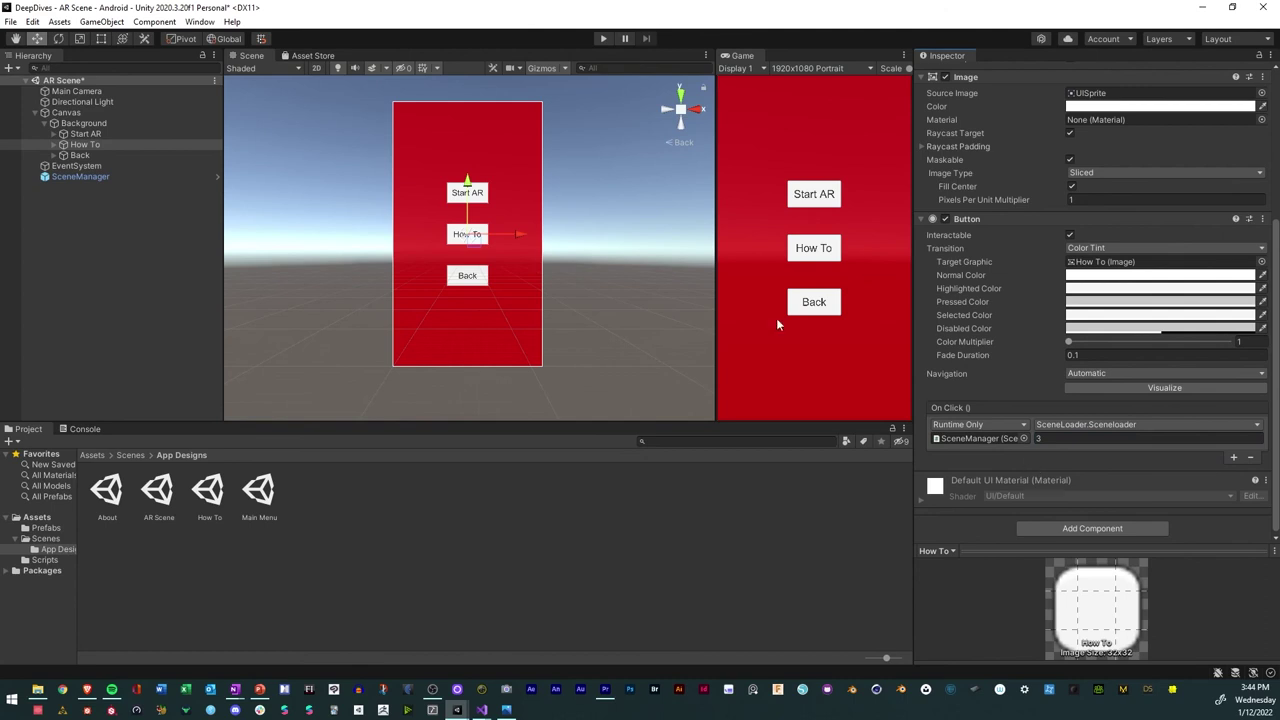
pyautogui.click(10, 21)
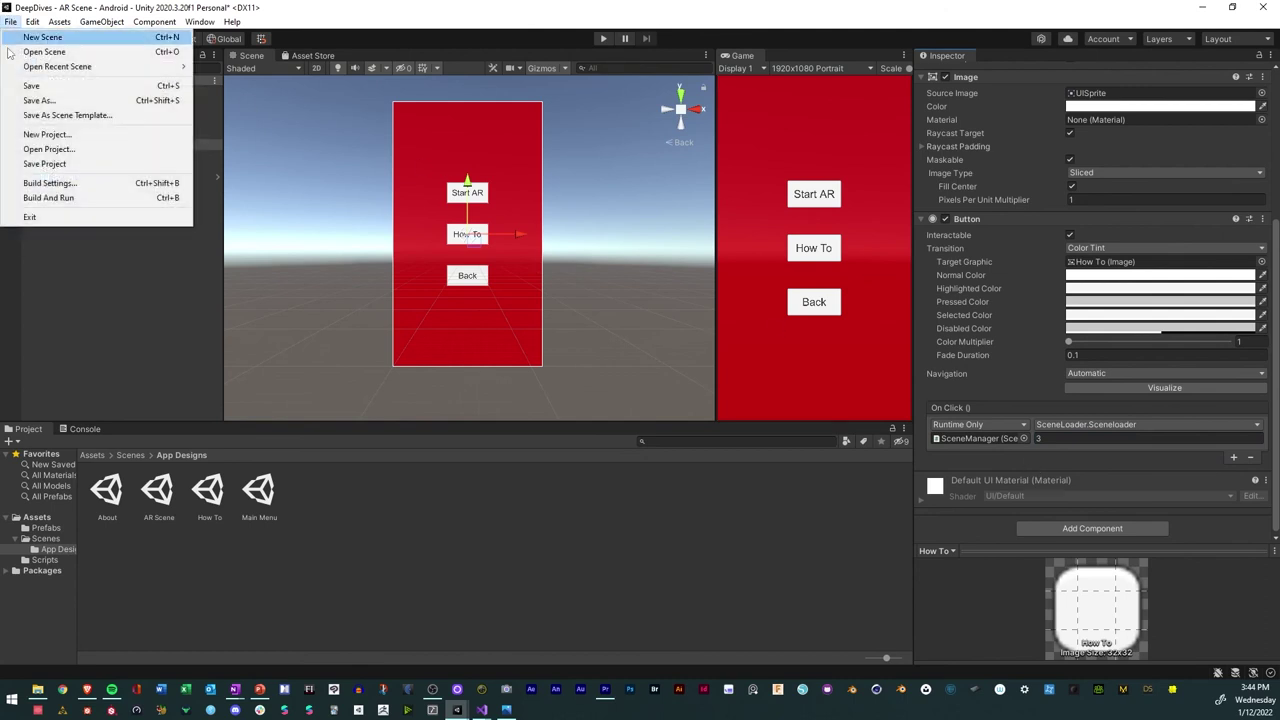
pyautogui.click(31, 85)
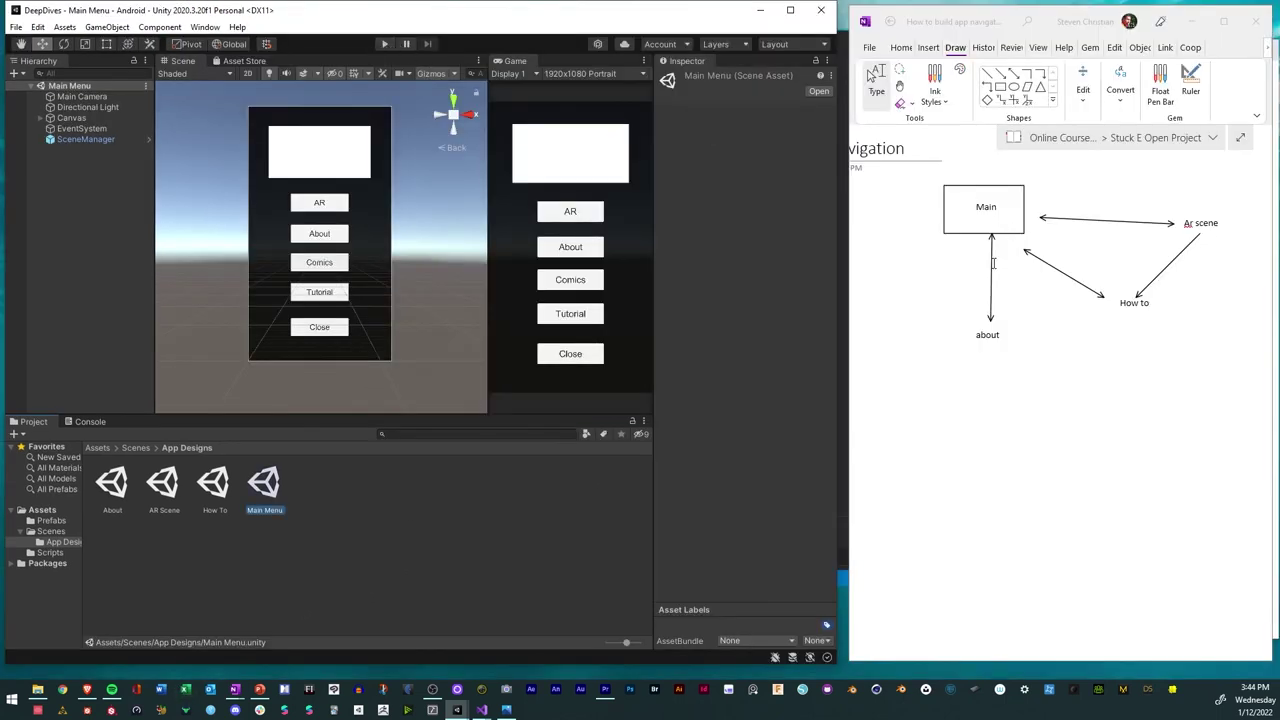
# Switch to OneNote and review the app navigation notes, covering the scene list and the diagram linking the scenes
pyautogui.scroll(-1, 1096, 594)
pyautogui.scroll(-1, 1096, 594)
pyautogui.moveTo(1082, 655); pyautogui.dragTo(963, 650)
pyautogui.scroll(2, 1108, 514)
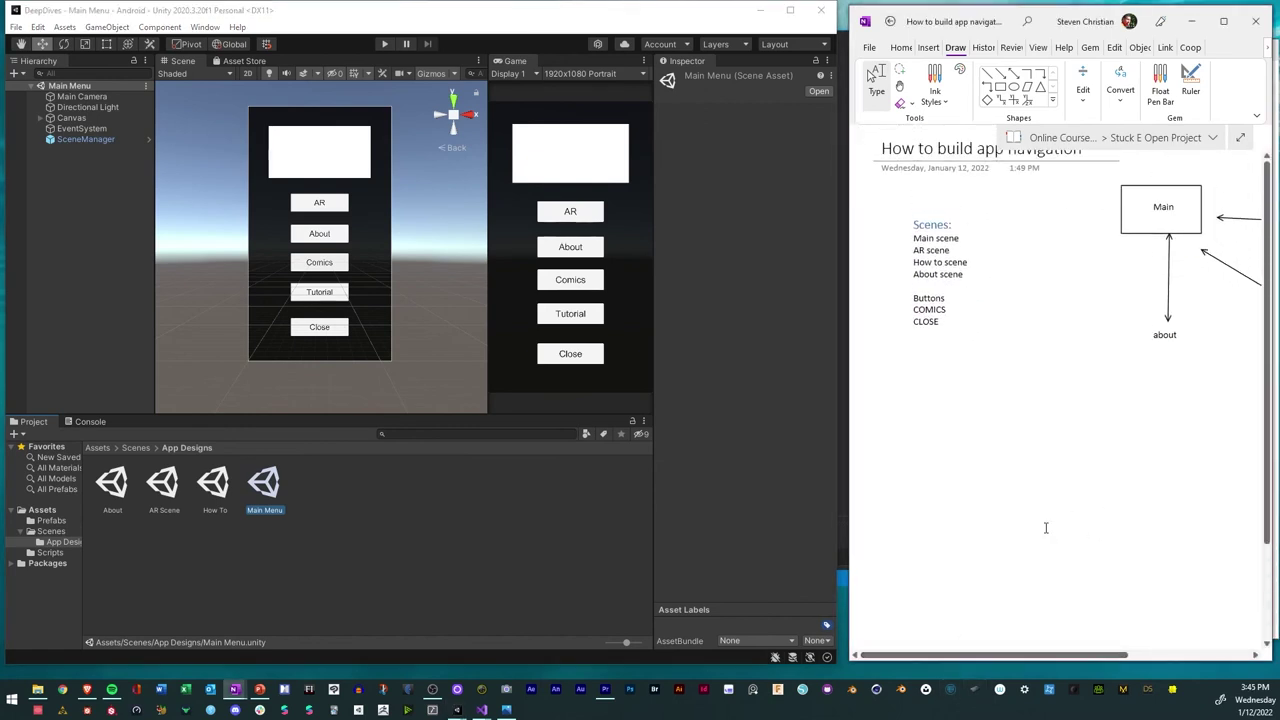
pyautogui.moveTo(1038, 658); pyautogui.dragTo(1071, 655)
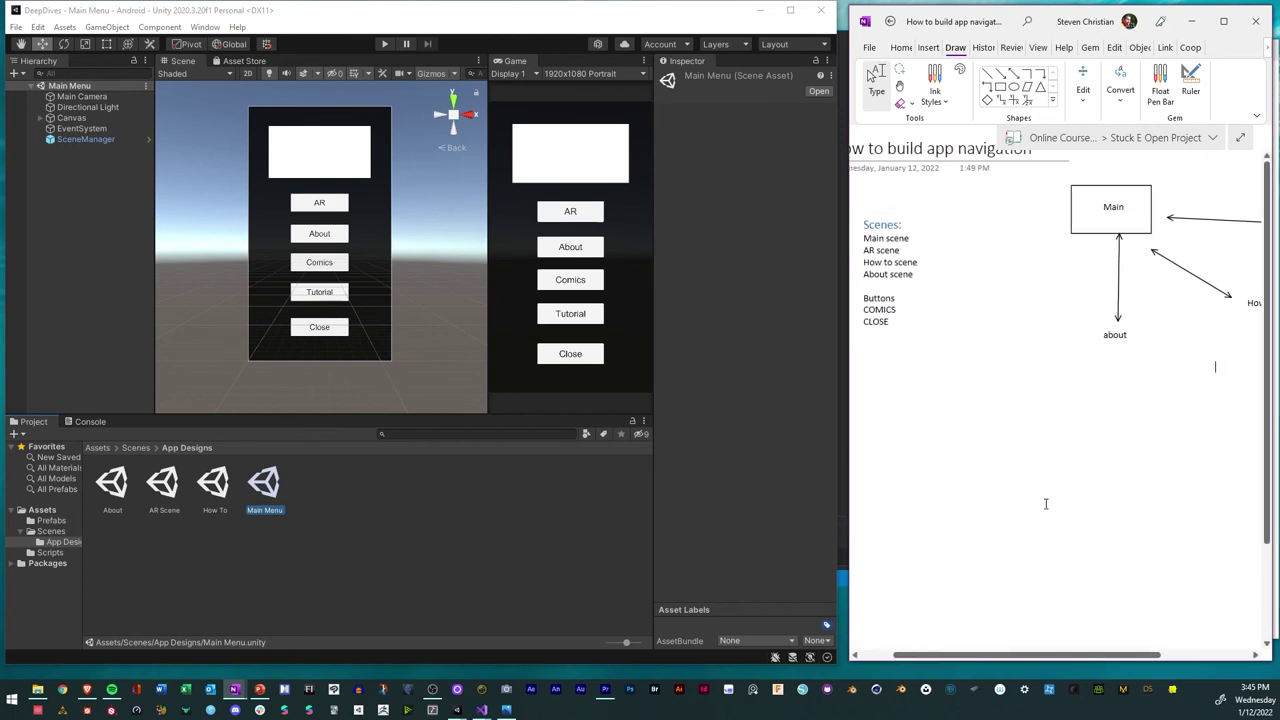
pyautogui.moveTo(1094, 657); pyautogui.dragTo(1195, 654)
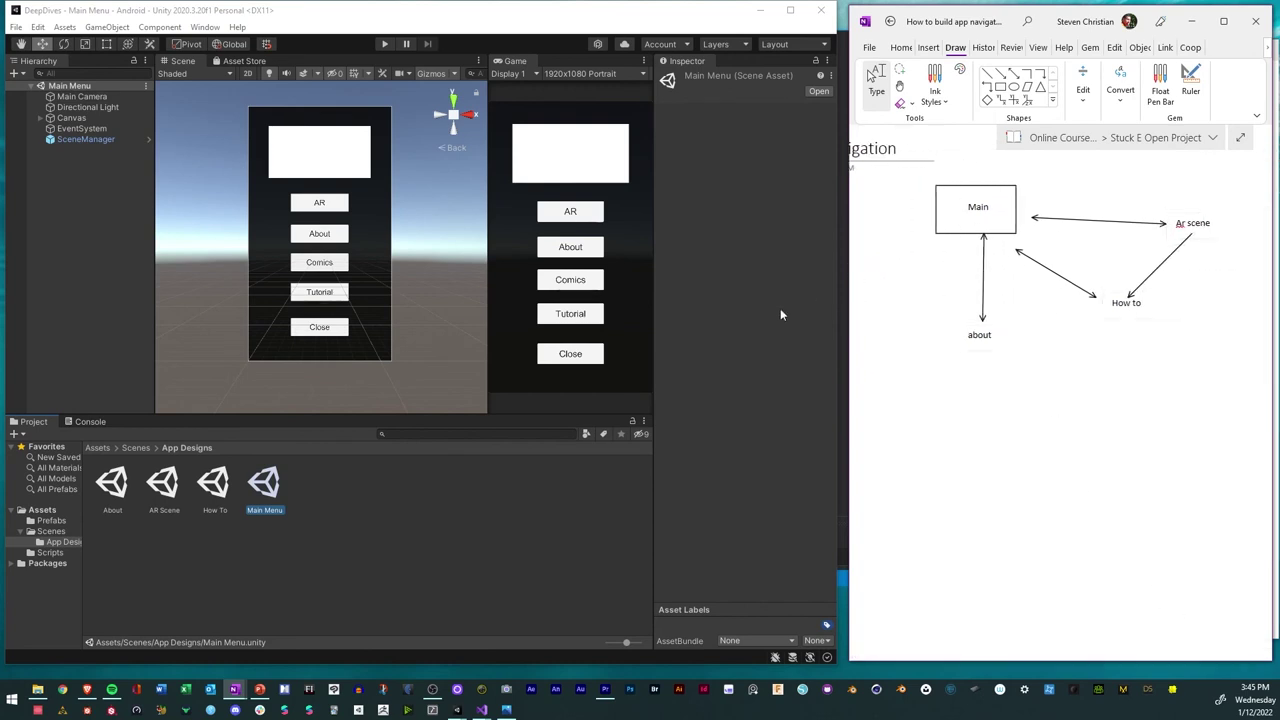
# Run Main Menu in Unity and test the route through the AR scene to How To and back to the main menu
pyautogui.click(383, 44)
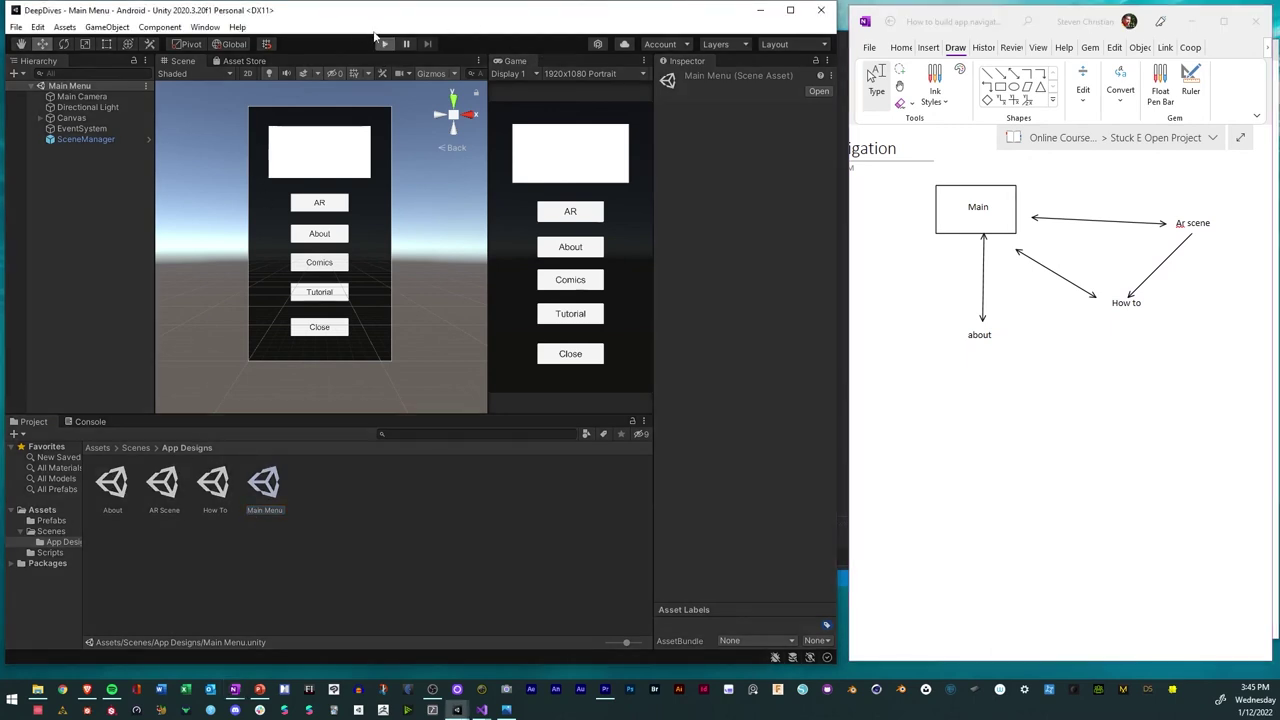
pyautogui.click(568, 211)
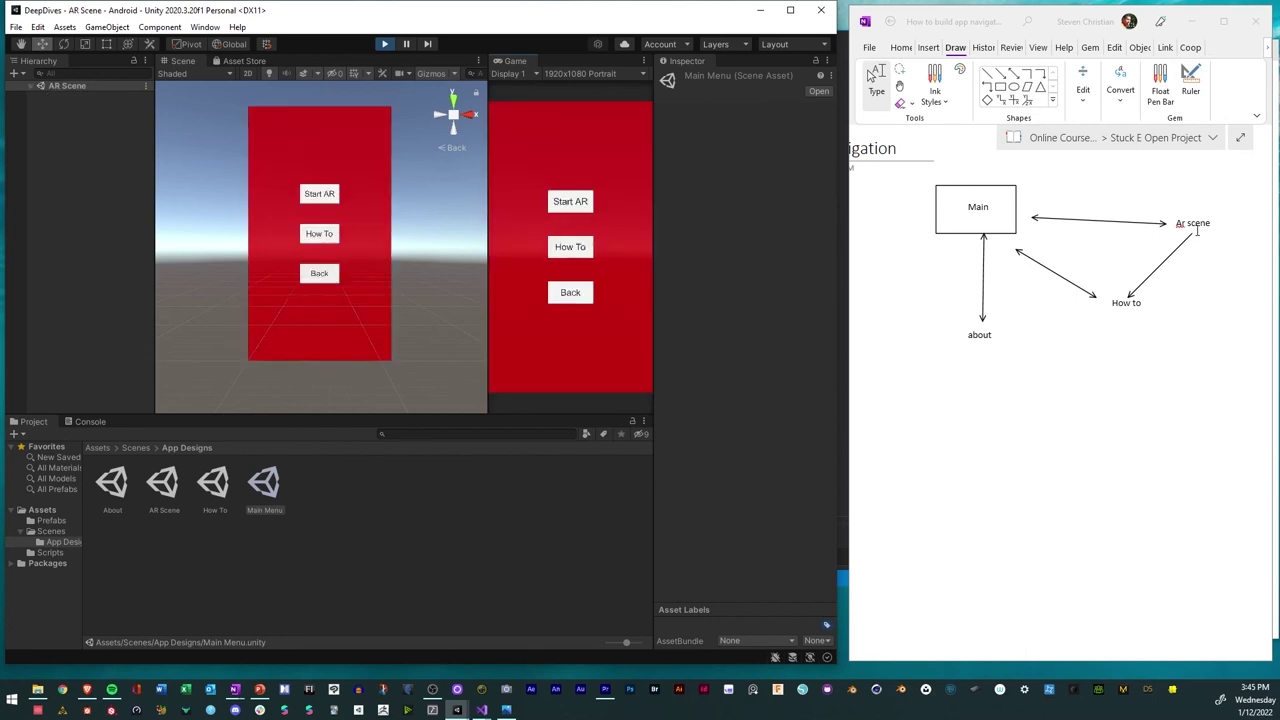
pyautogui.click(556, 256)
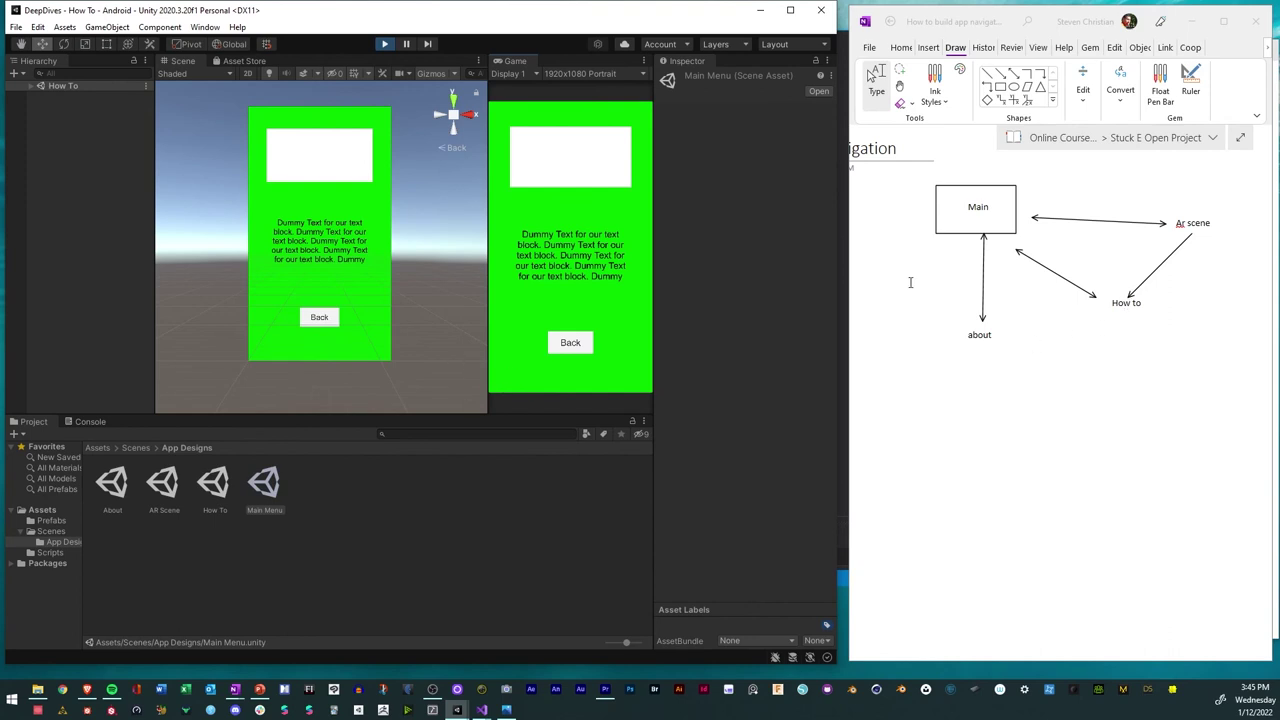
pyautogui.click(565, 344)
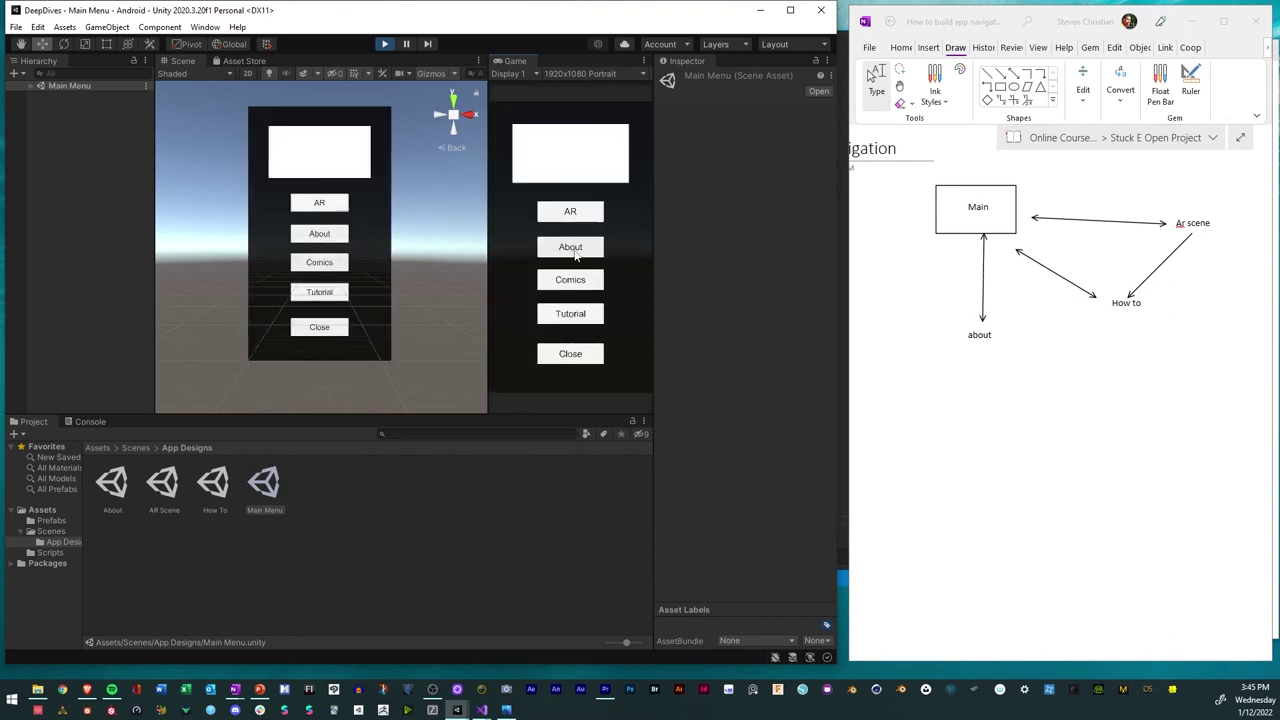
# Test the main menu's AR, About and Tutorial buttons, returning with each scene's Back button
pyautogui.click(578, 218)
pyautogui.click(570, 292)
pyautogui.click(568, 252)
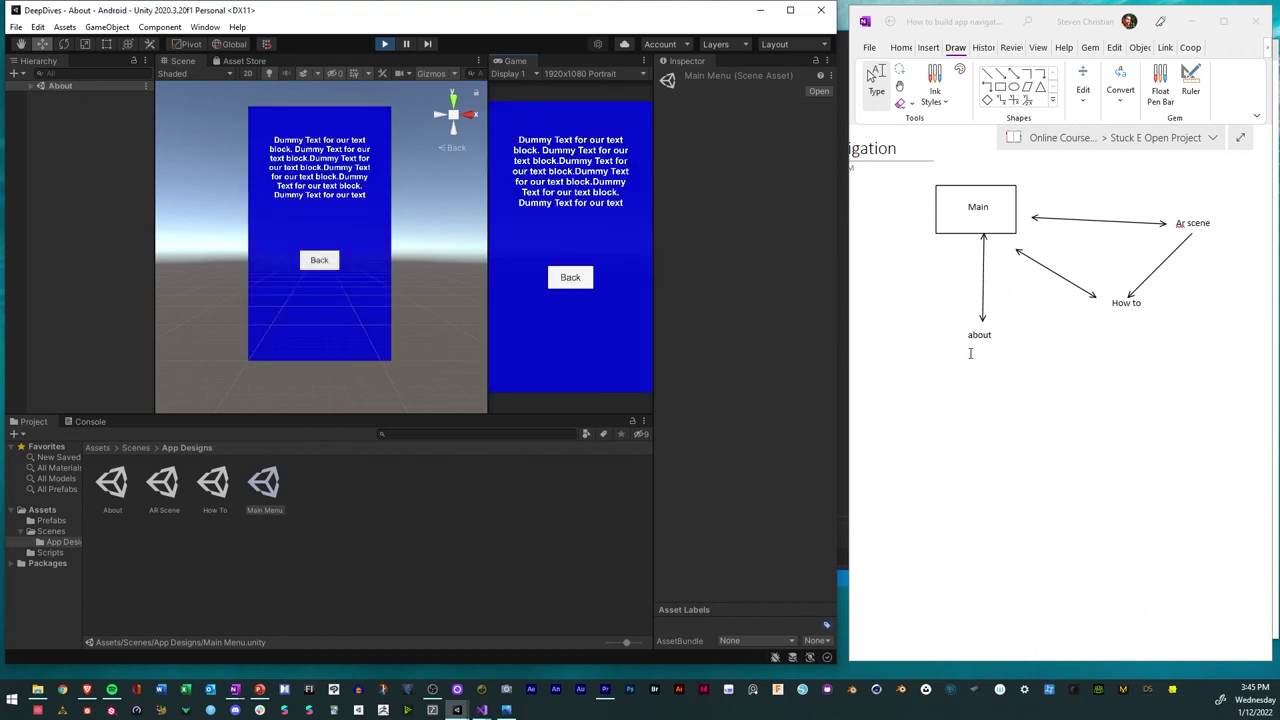
pyautogui.click(568, 285)
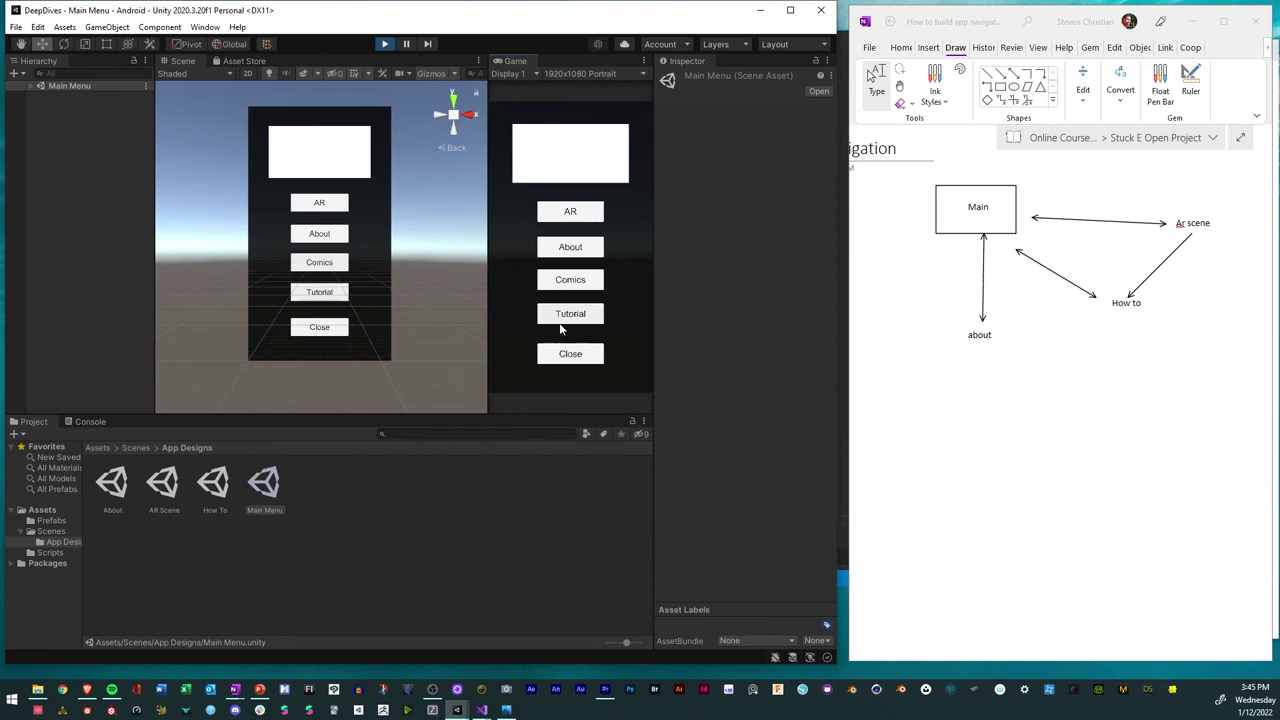
pyautogui.click(565, 315)
pyautogui.click(571, 343)
# Check the scene order in a maximized Unity's Build Settings by toggling the About and How To scenes' inclusion, and stop play mode
pyautogui.click(790, 10)
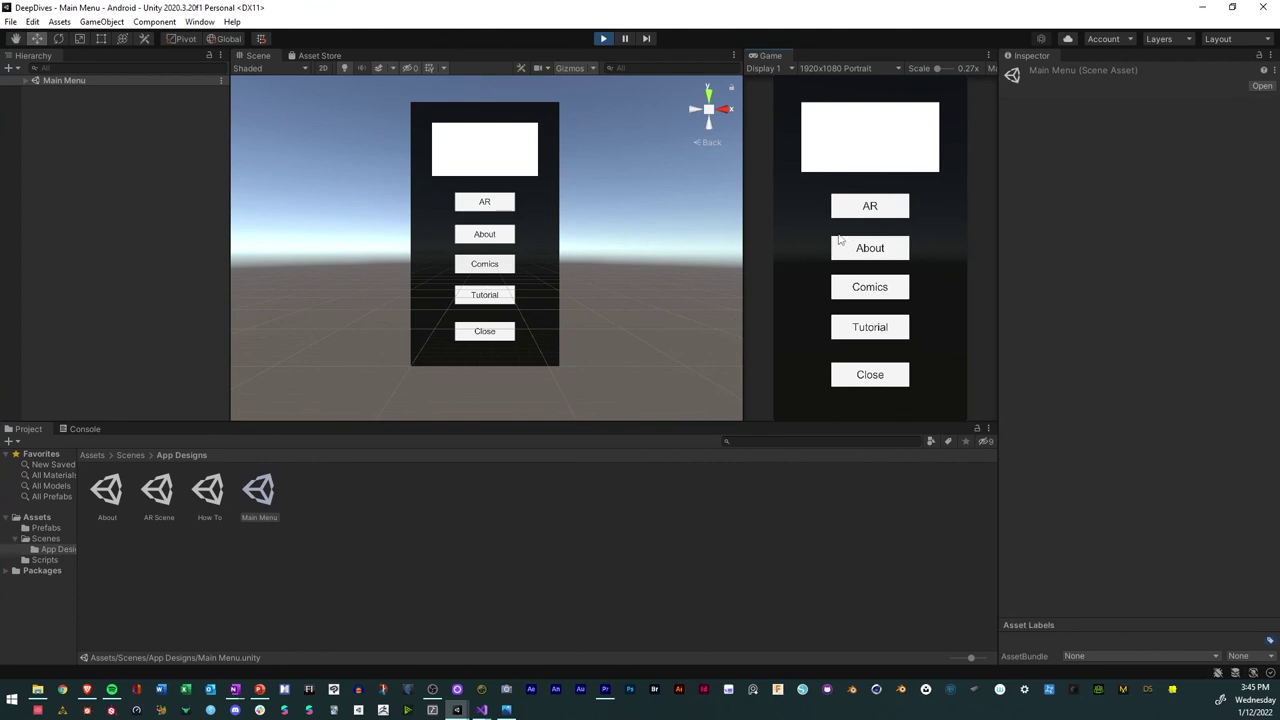
pyautogui.click(10, 21)
pyautogui.click(50, 186)
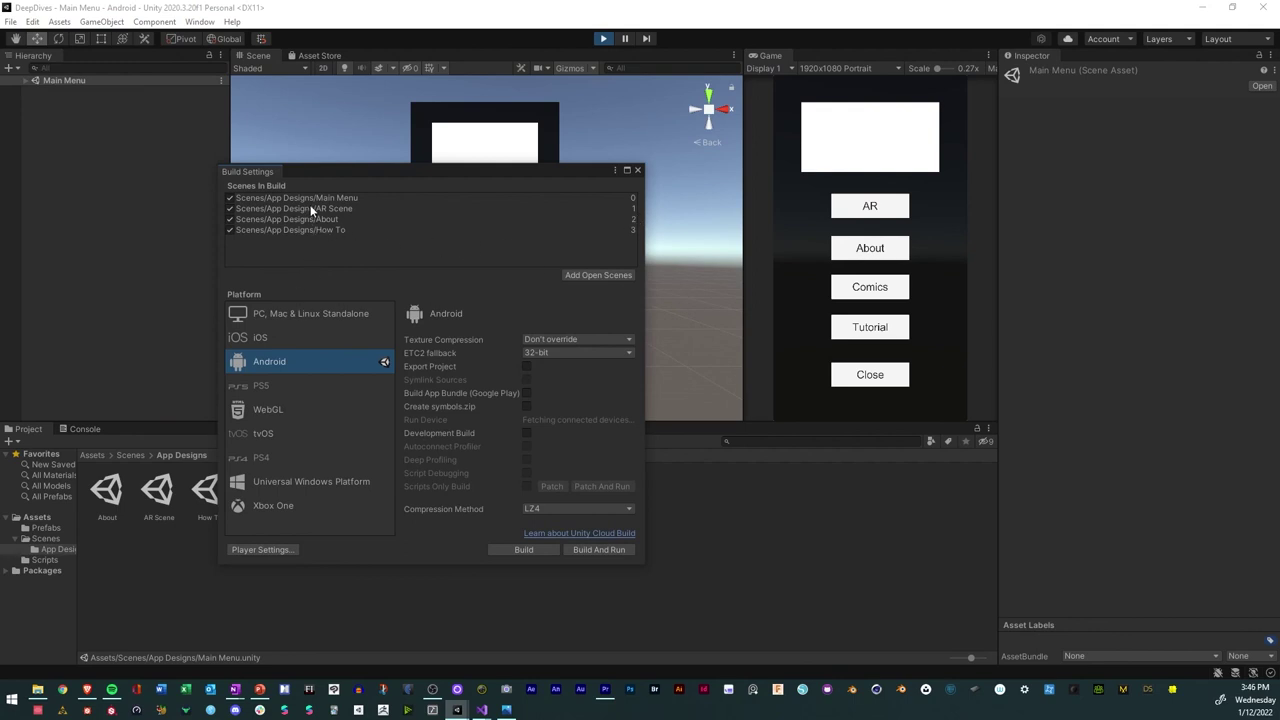
pyautogui.click(230, 219)
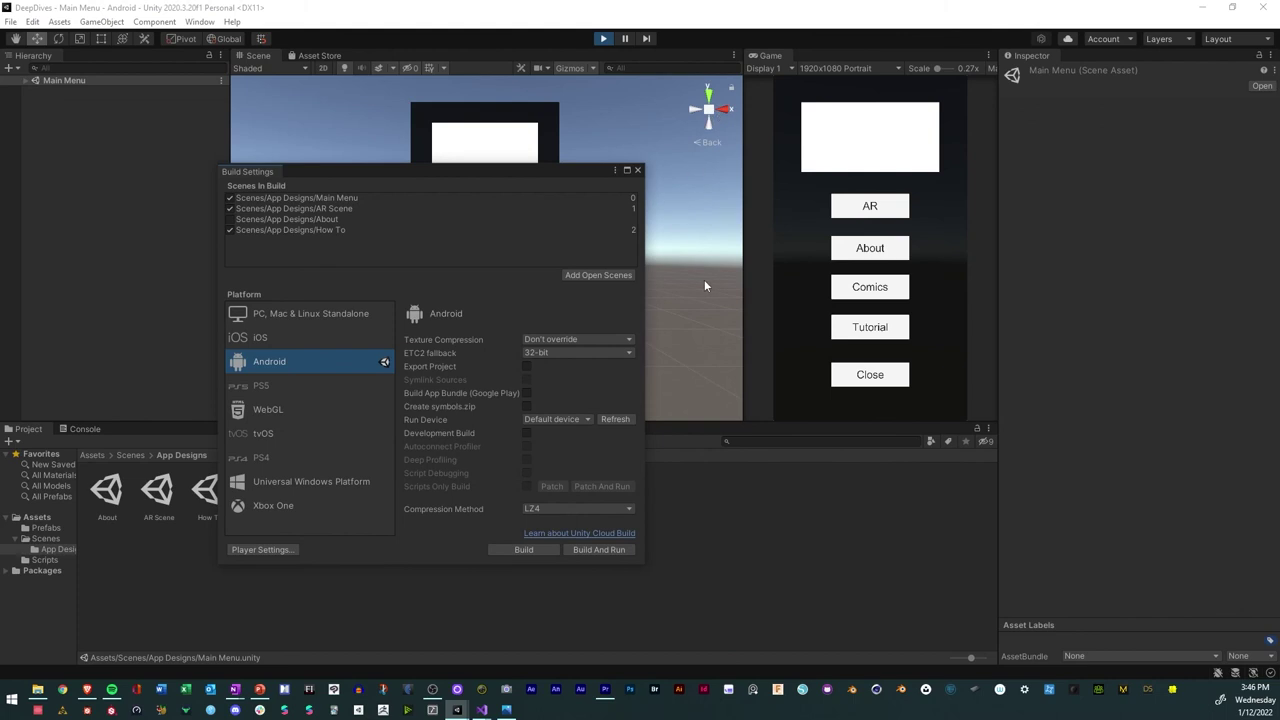
pyautogui.click(230, 219)
pyautogui.click(230, 230)
pyautogui.click(636, 170)
pyautogui.click(603, 38)
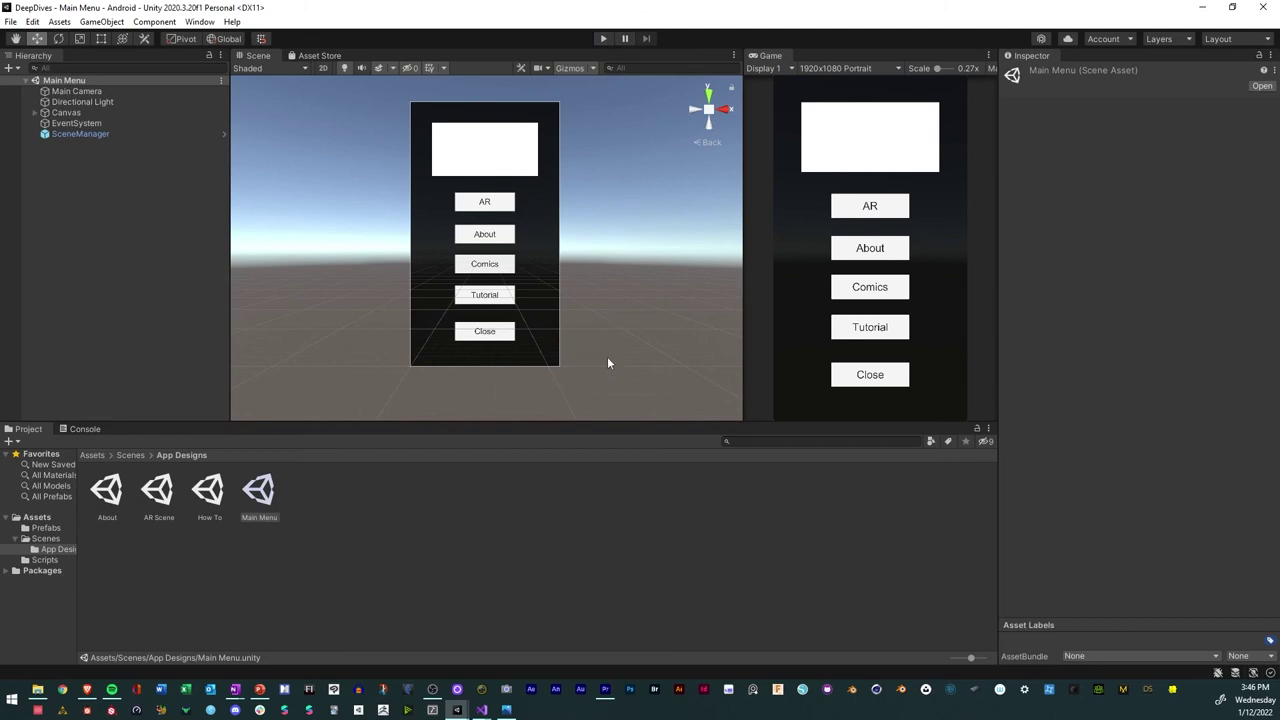